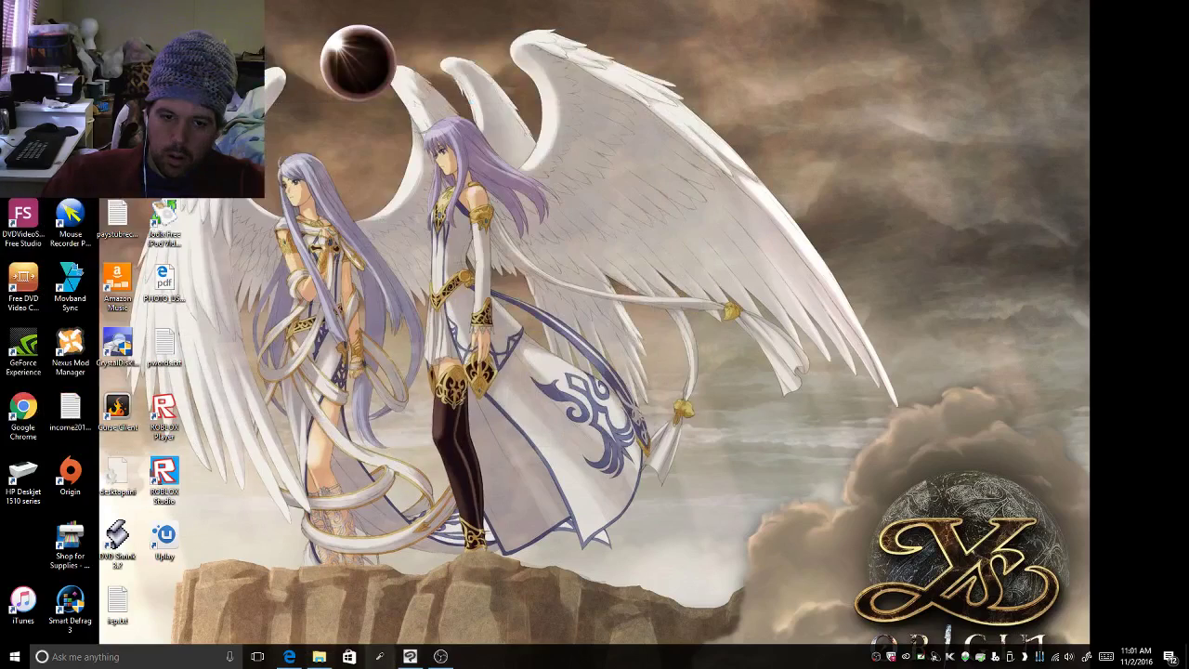
Switch to the seahorse drawing in Clip Studio Paint.
click(409, 657)
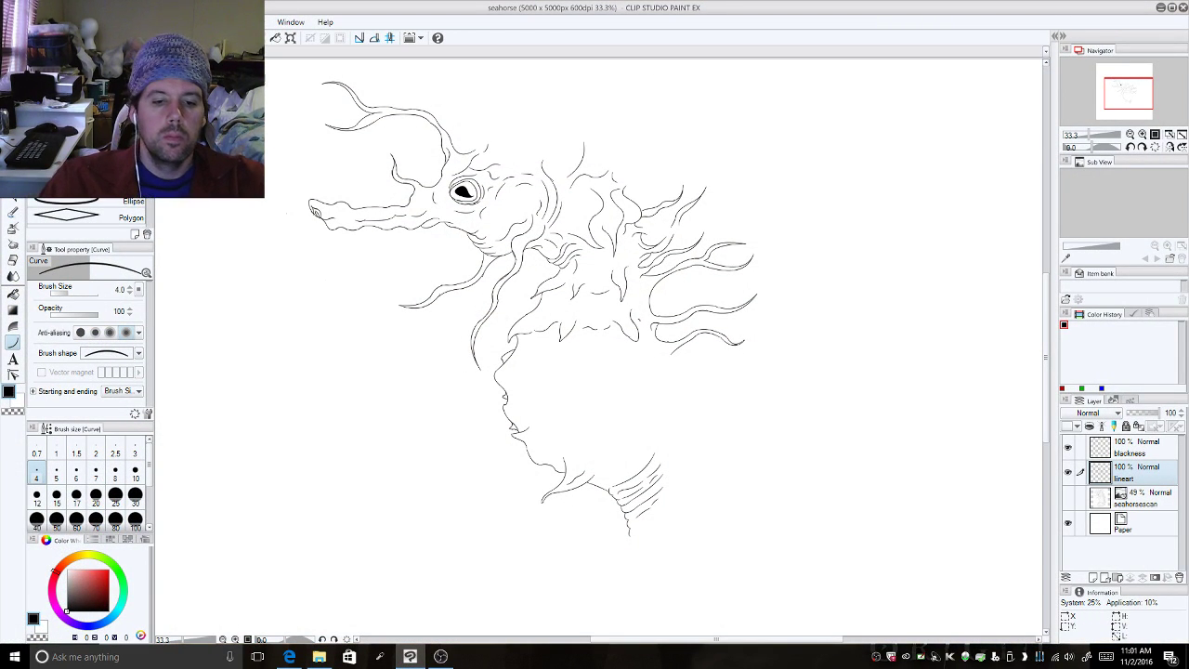
click(443, 657)
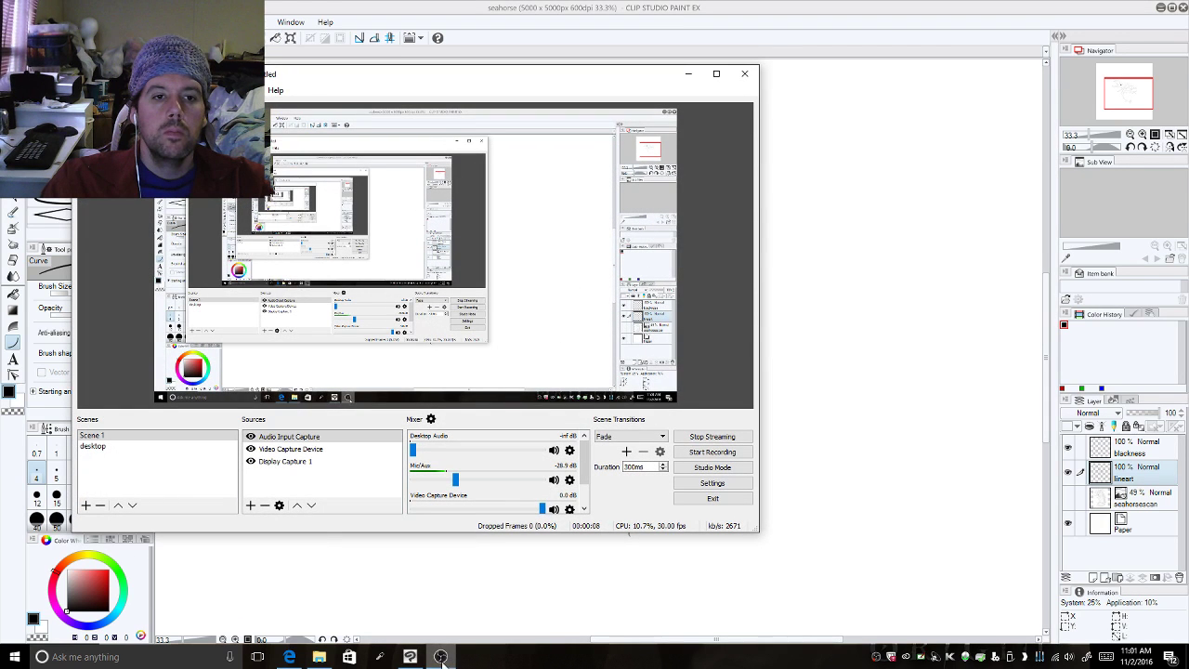
mouse_move(411, 660)
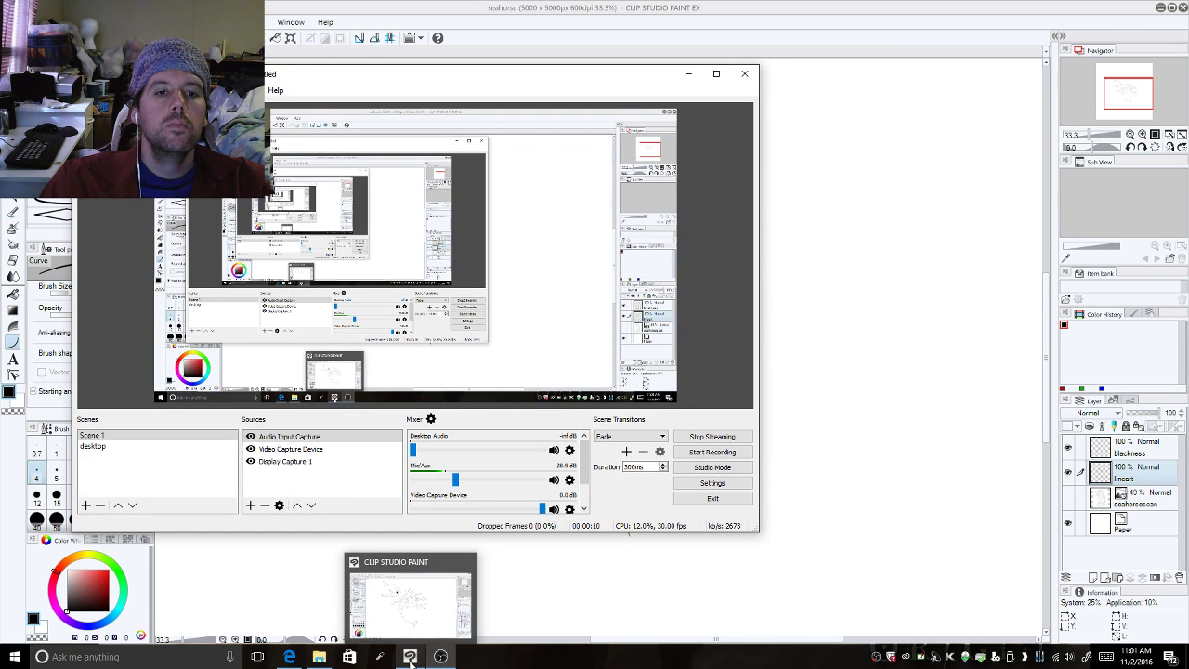
click(411, 660)
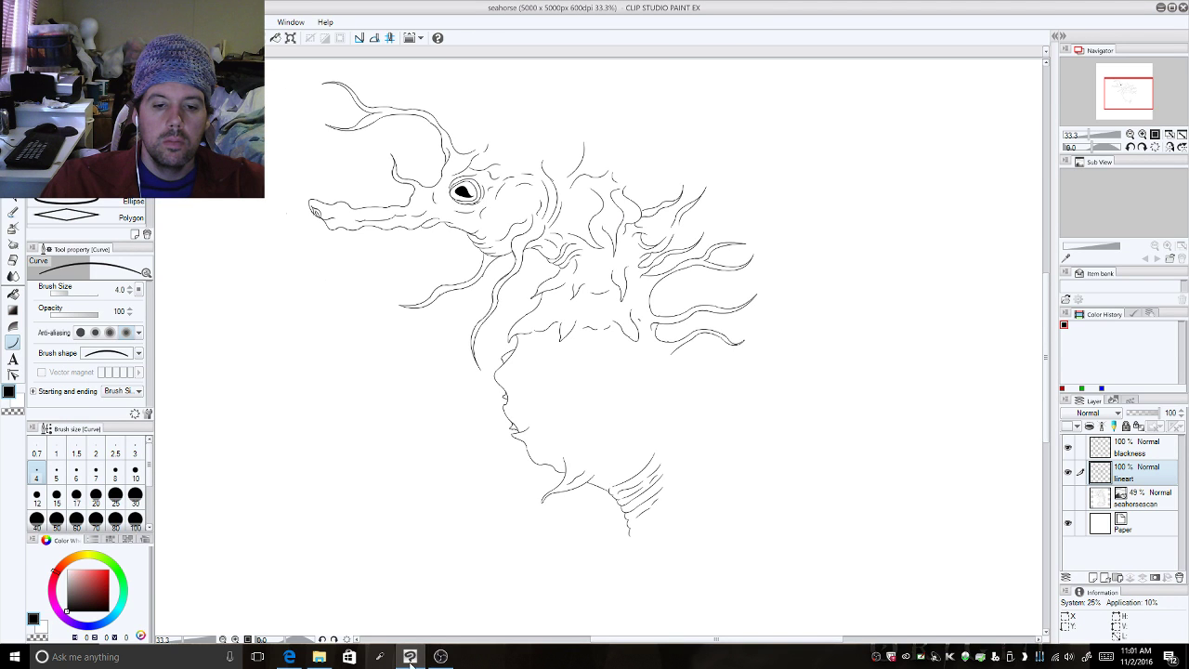
mouse_move(295, 661)
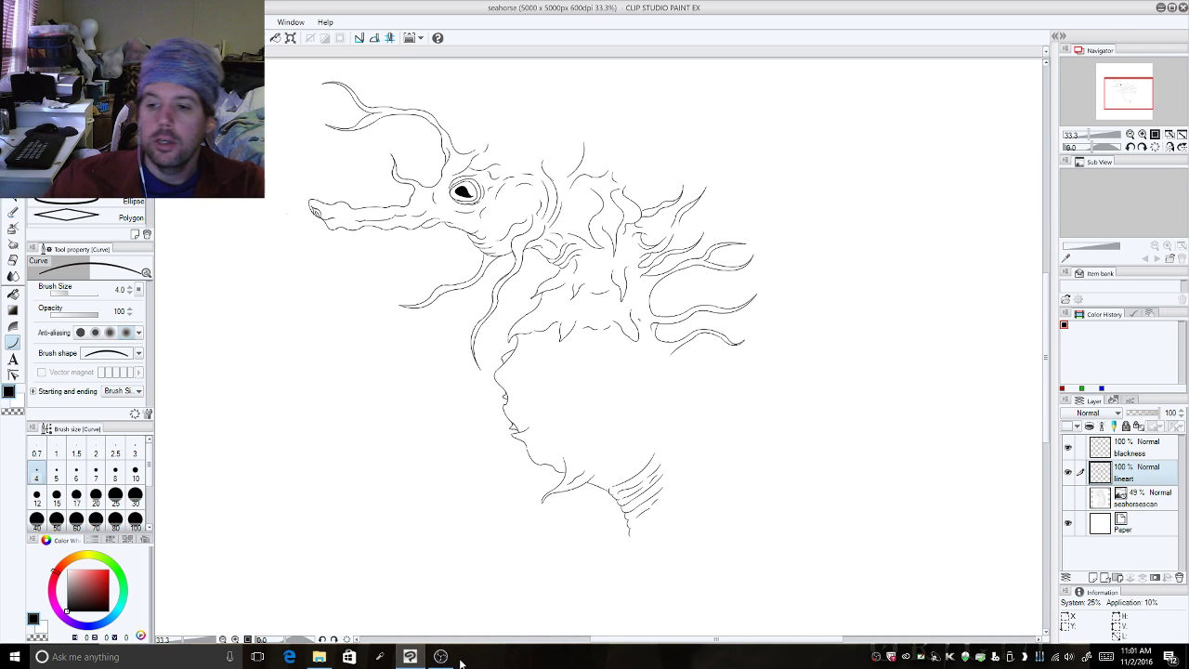
Show the seahorsescan sketch layer beneath the line art as a tracing guide for the seahorse's body.
click(1066, 499)
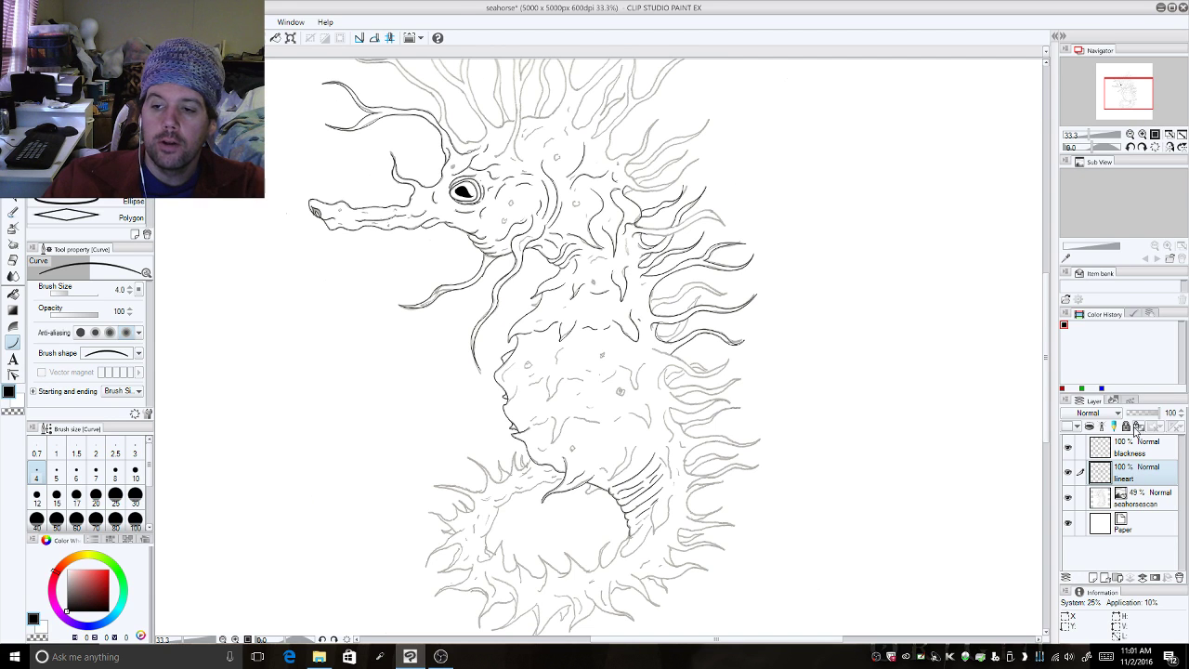
click(1142, 136)
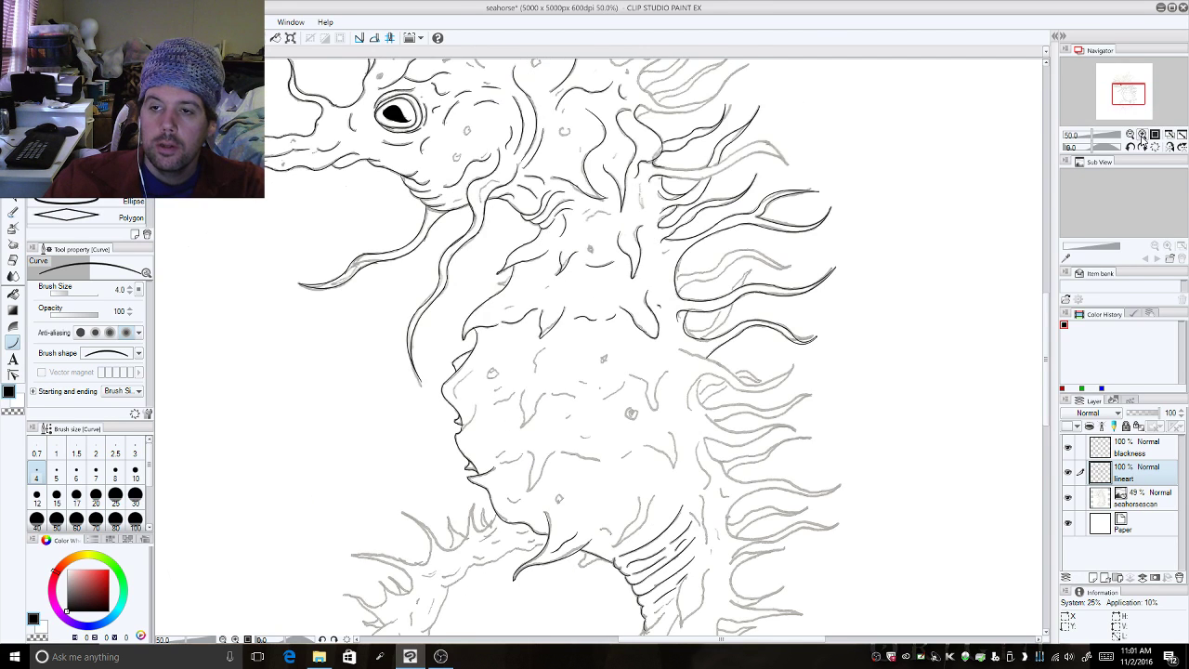
drag(1142, 104, 1138, 100)
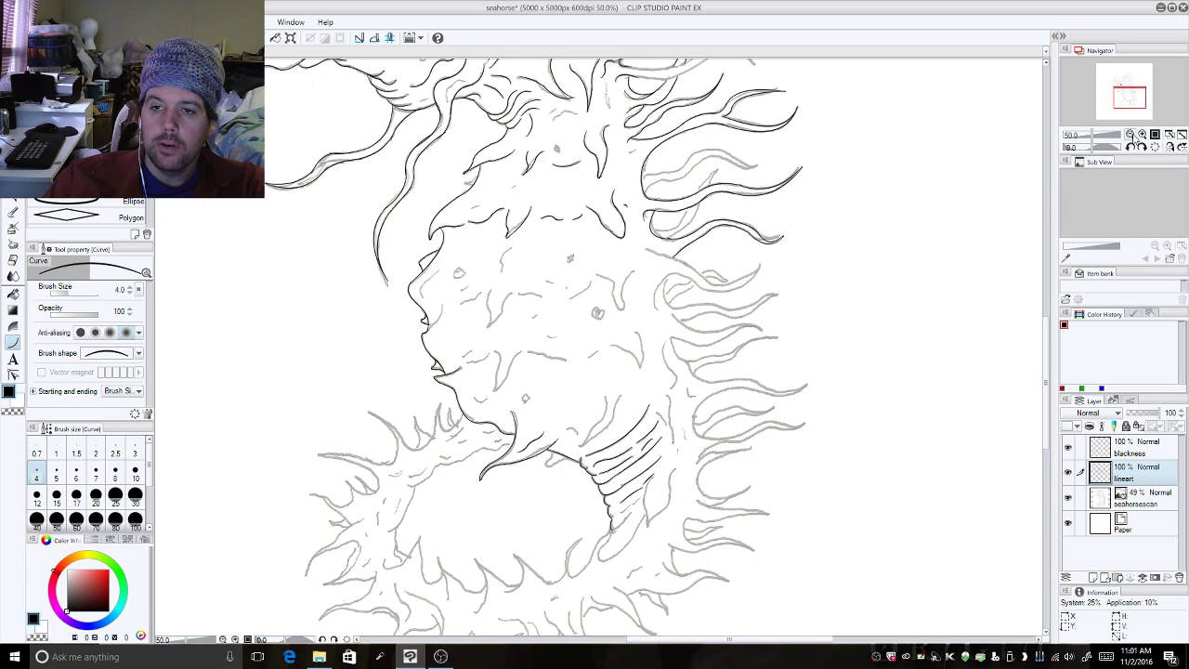
click(1141, 136)
click(1142, 135)
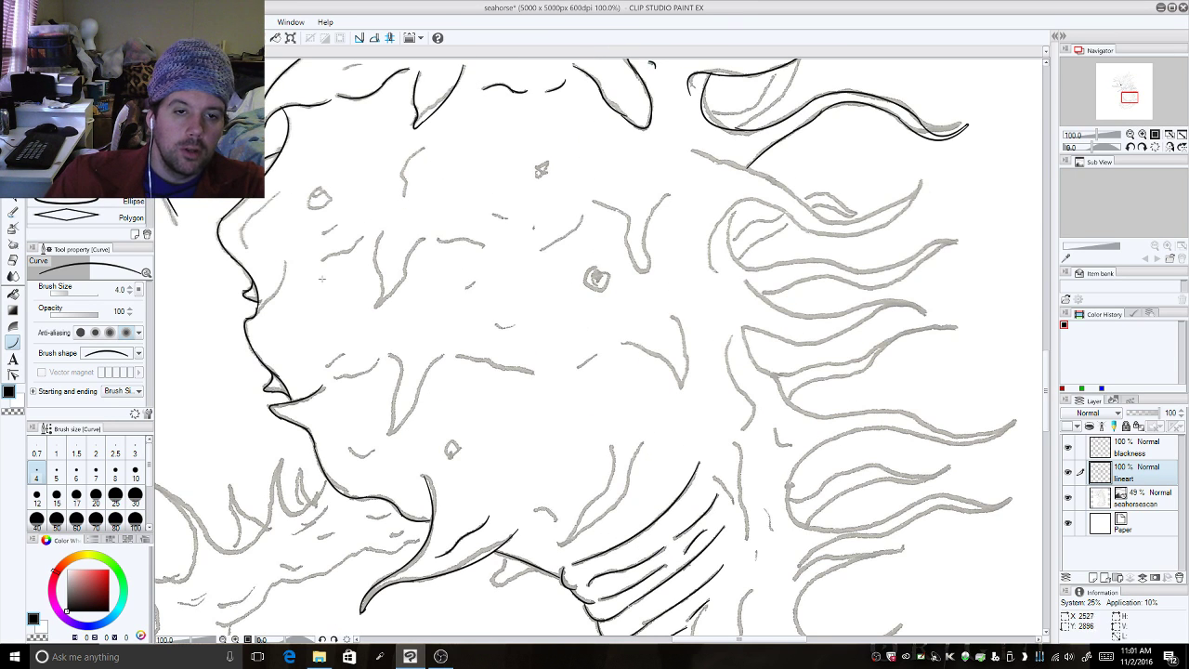
Ink the curved line running inward from the upper notch on the belly's front edge with the Curve tool.
drag(286, 260, 261, 306)
click(285, 294)
click(257, 316)
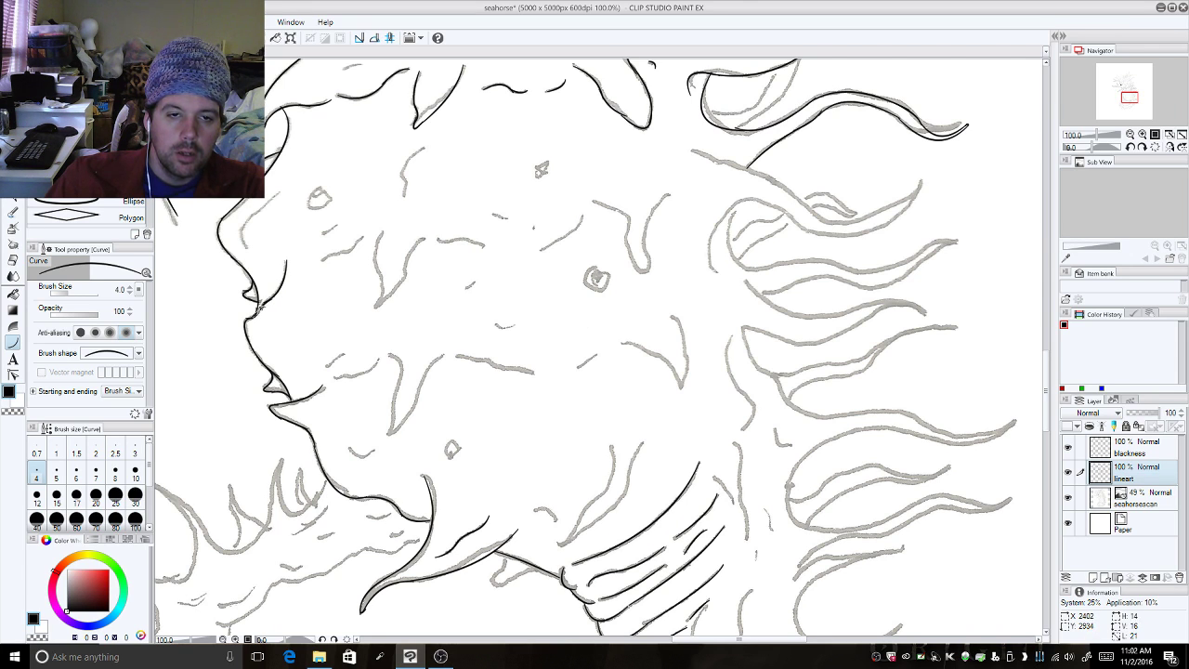
click(257, 313)
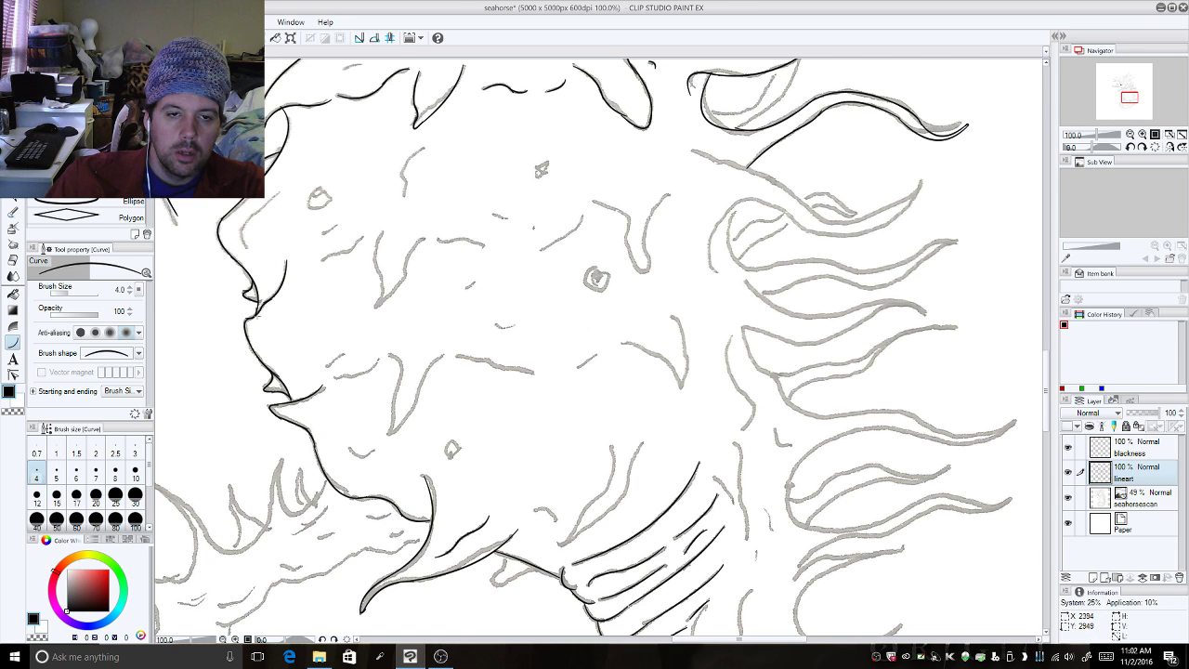
Trace the two-part contour line just inside the body's upper front edge, undoing and redrawing its upper segment.
drag(246, 249, 287, 182)
click(241, 226)
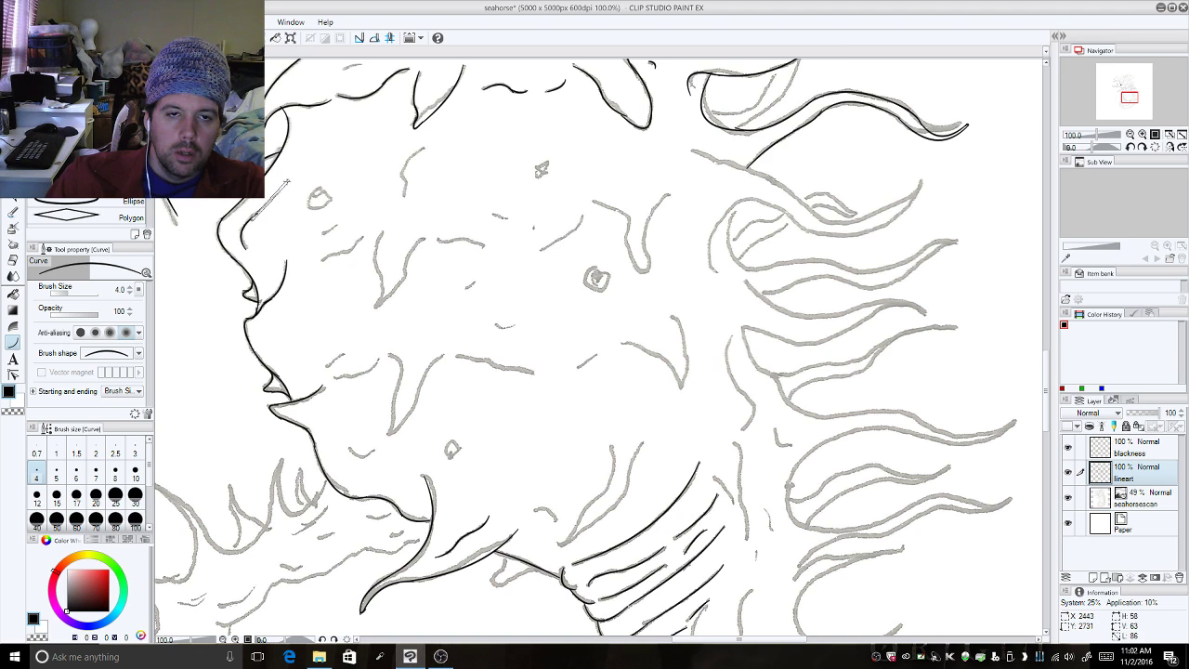
click(277, 198)
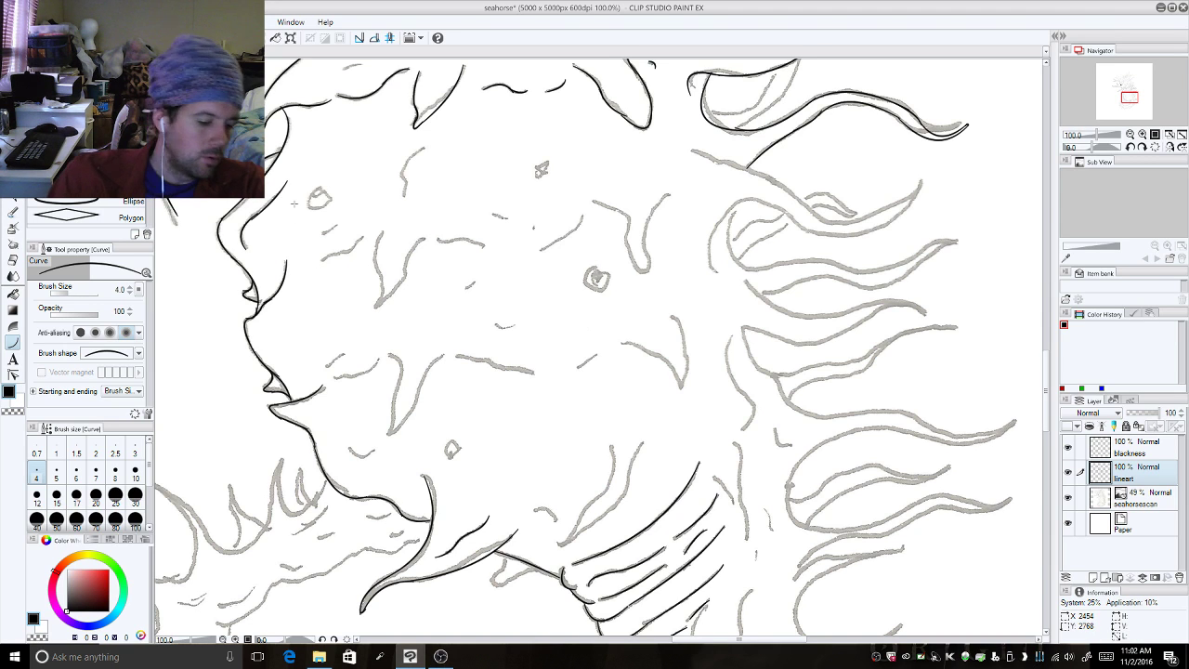
key(ctrl+z)
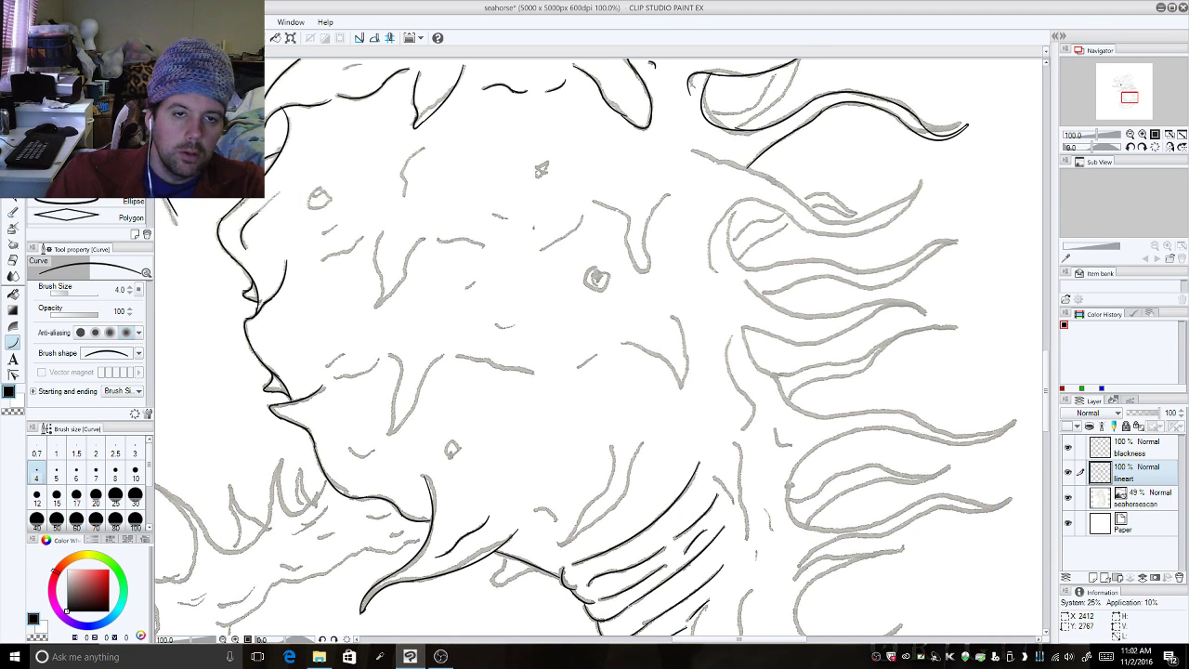
drag(253, 217, 285, 184)
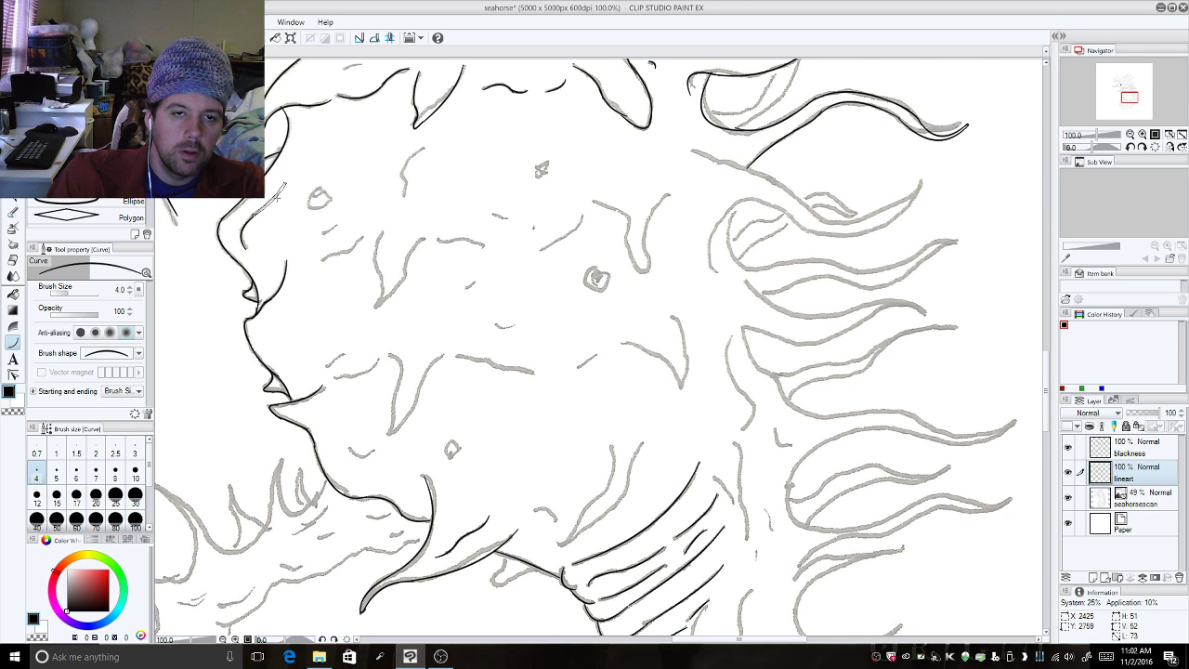
click(272, 197)
Trace three sketch marks across the upper body: the short arc, the forked spike near the back and the diagonal stroke beside it.
drag(424, 148, 404, 195)
click(404, 162)
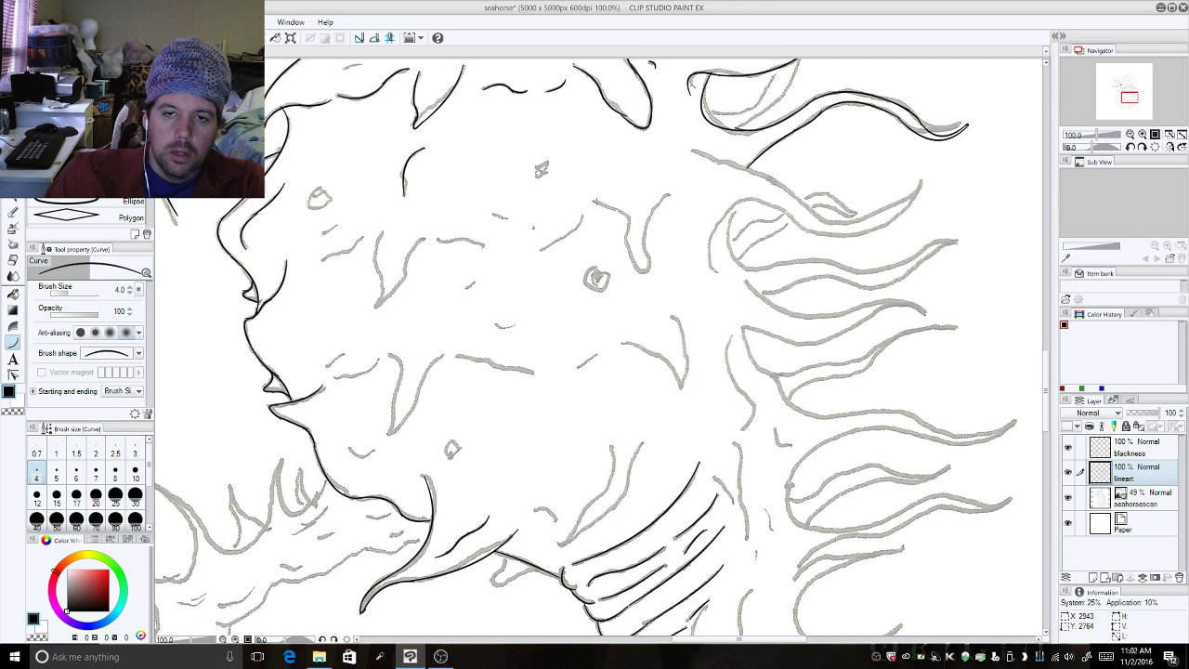
mouse_move(595, 201)
mouse_down()
mouse_move(646, 275)
mouse_move(669, 193)
mouse_up()
click(636, 214)
click(627, 276)
click(659, 276)
click(637, 221)
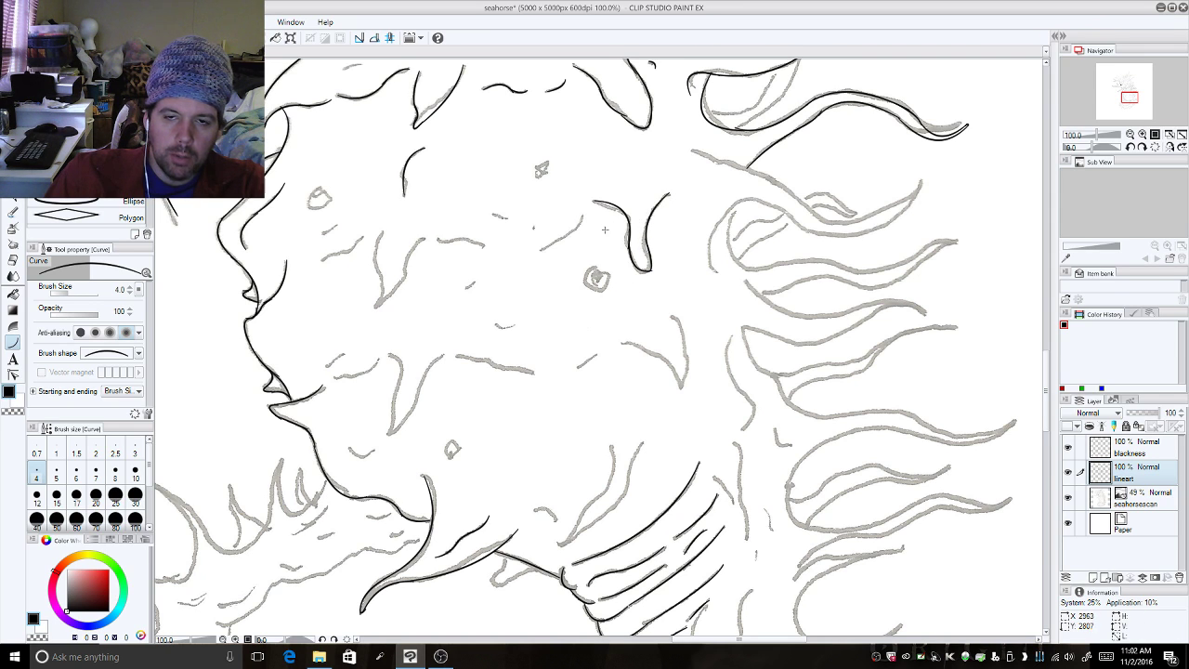
drag(538, 247, 587, 215)
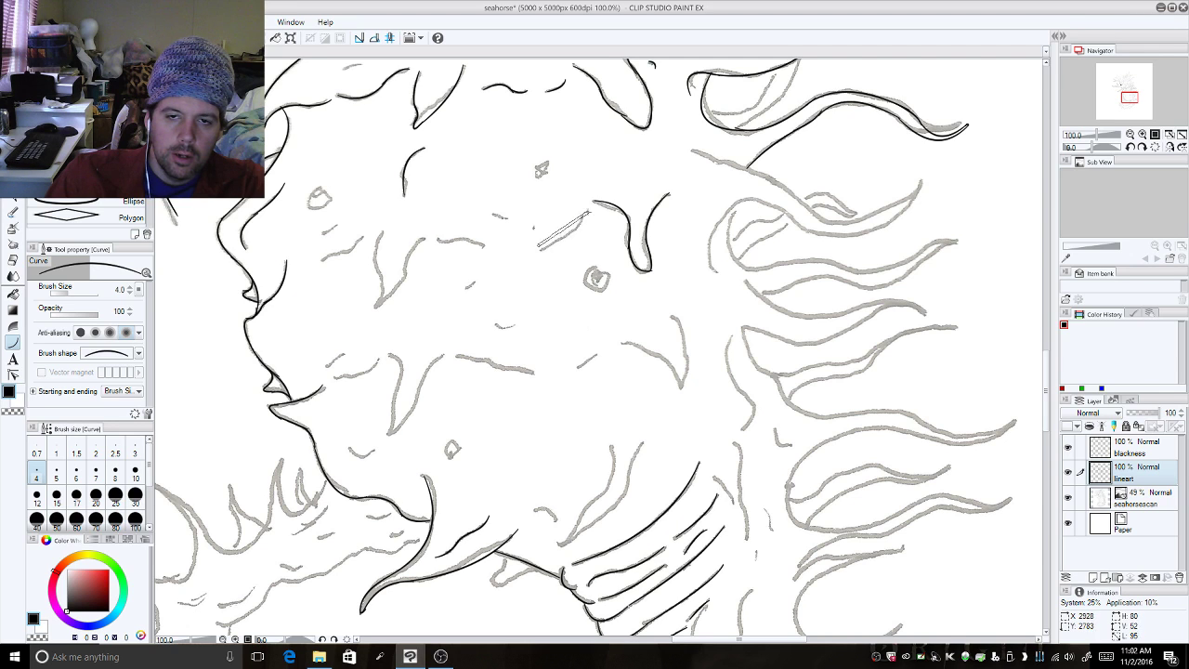
click(569, 248)
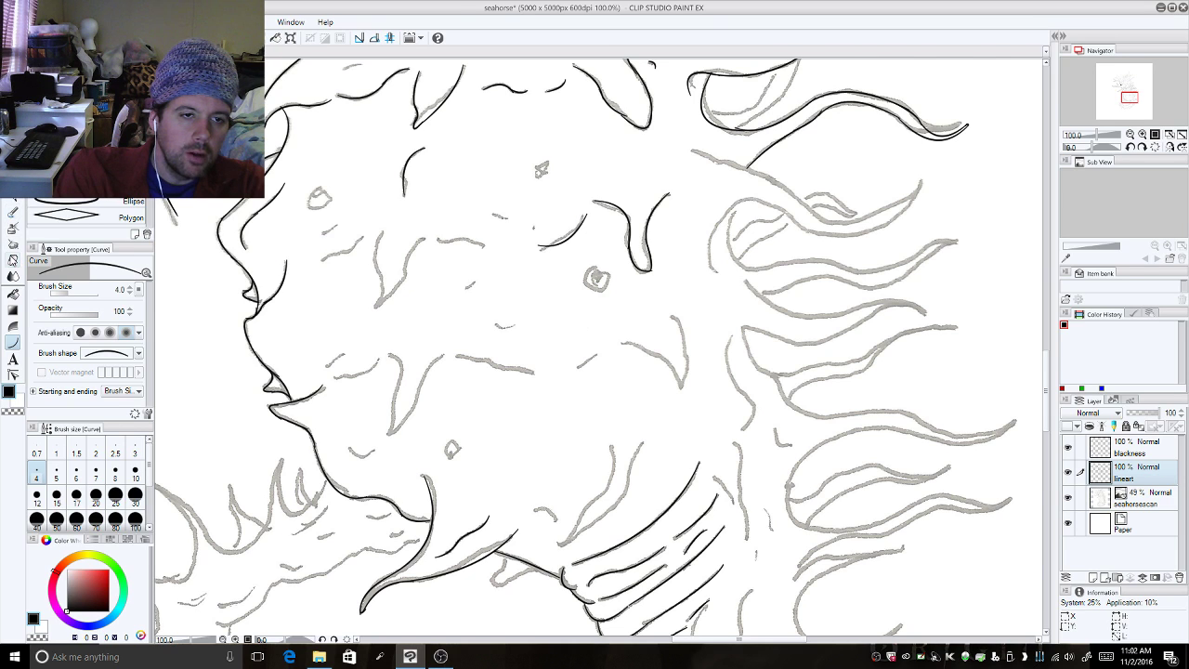
Erase the lower rear side of the forked spike near the back and redraw it as a narrower curve.
click(13, 259)
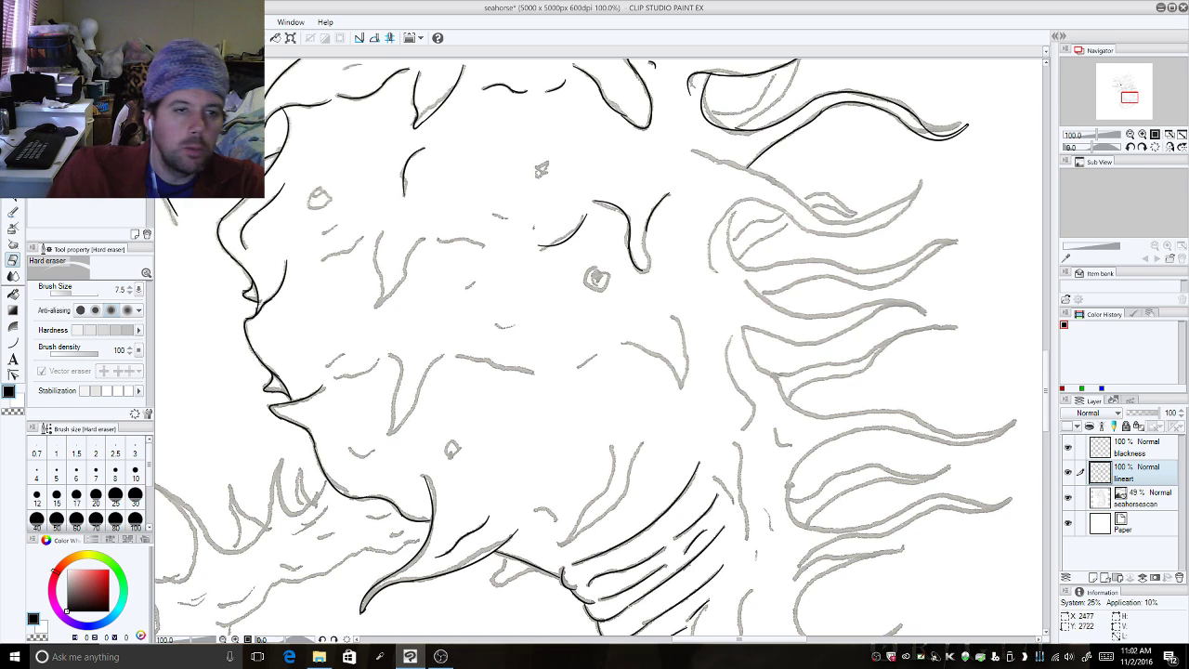
click(13, 343)
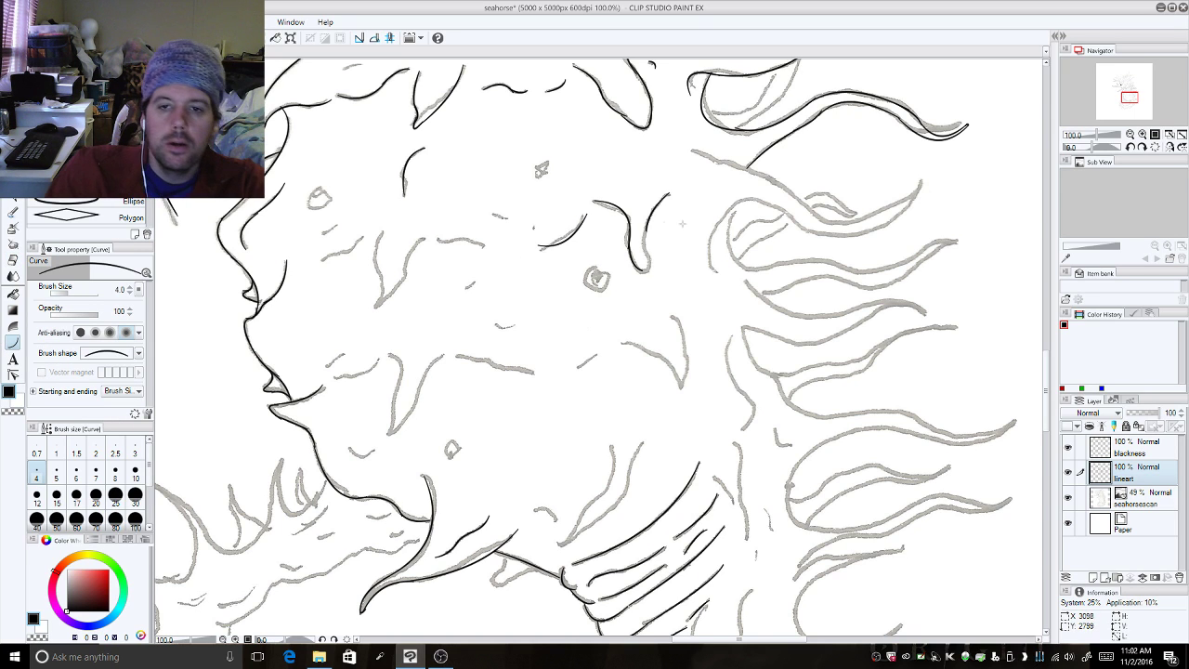
drag(647, 226, 647, 270)
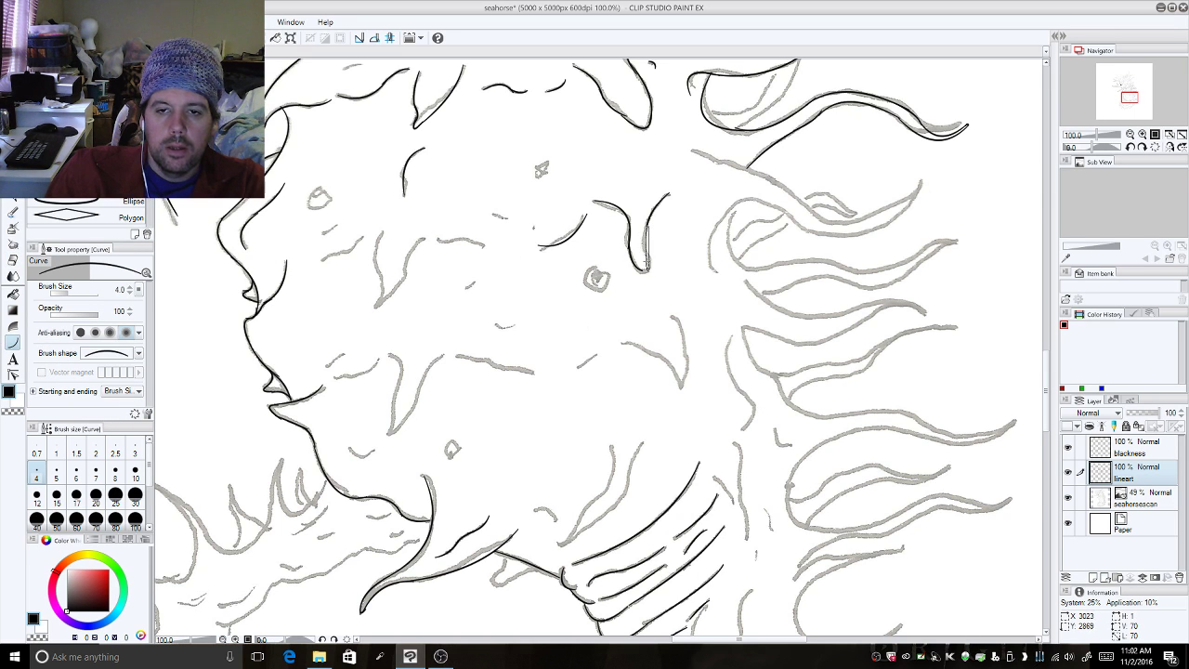
click(643, 249)
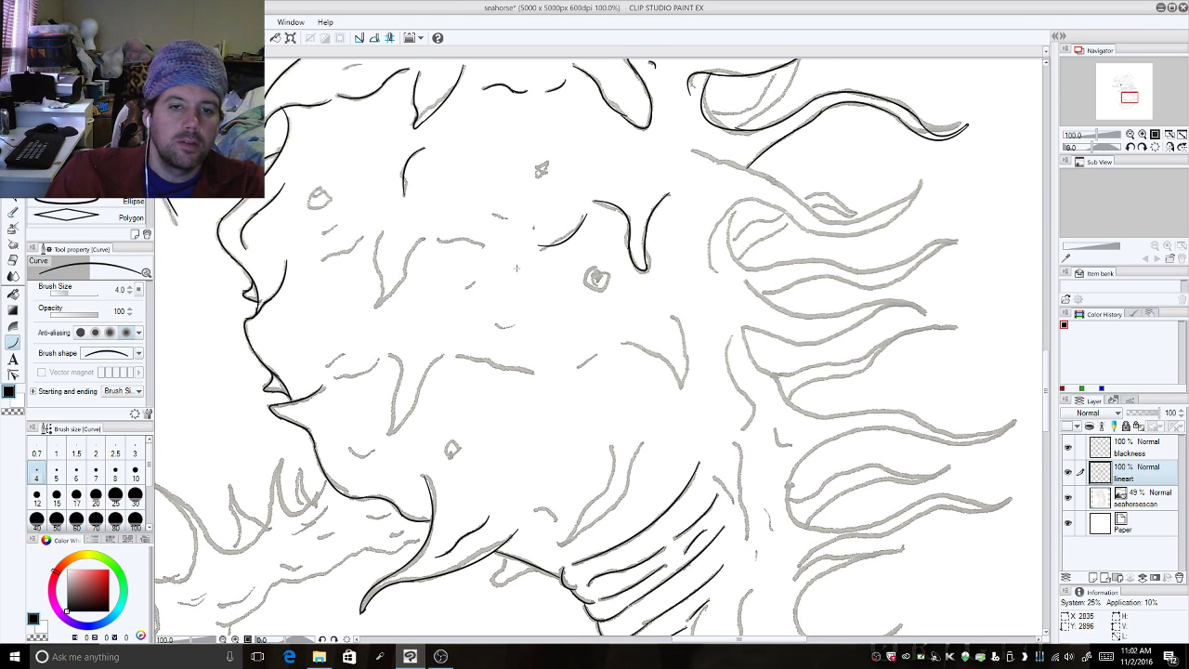
Trace both sides of the V-shaped spike in the front half of the upper body row.
drag(380, 279, 382, 232)
click(371, 257)
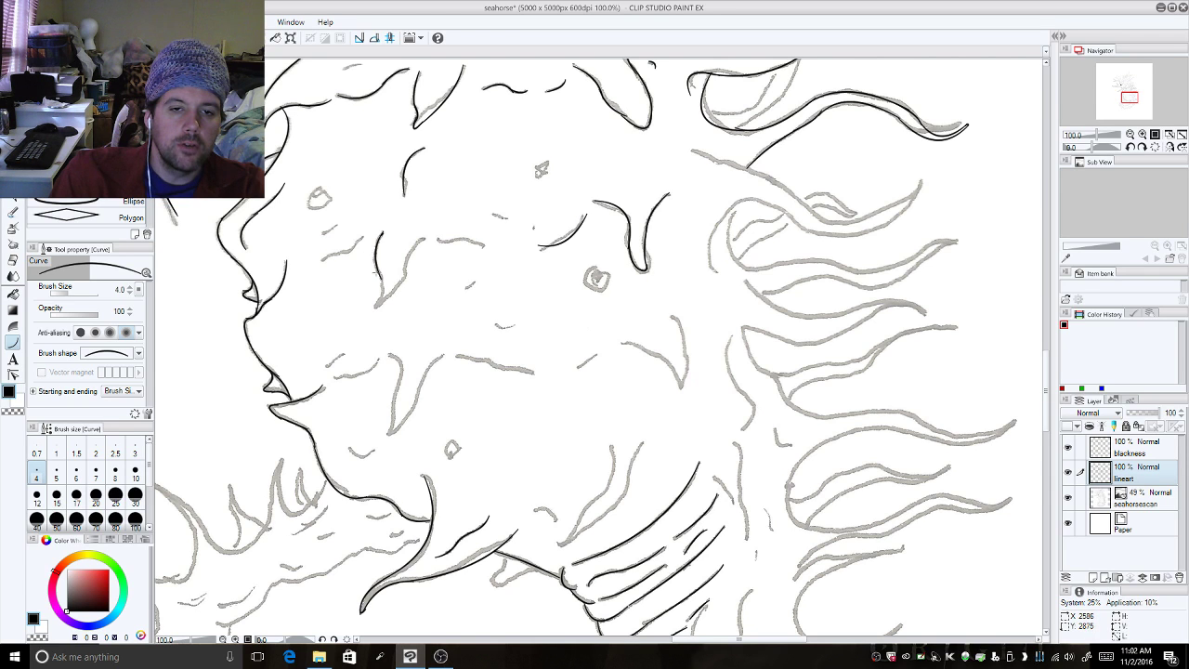
mouse_move(381, 281)
mouse_down()
mouse_move(376, 308)
mouse_move(426, 237)
mouse_up()
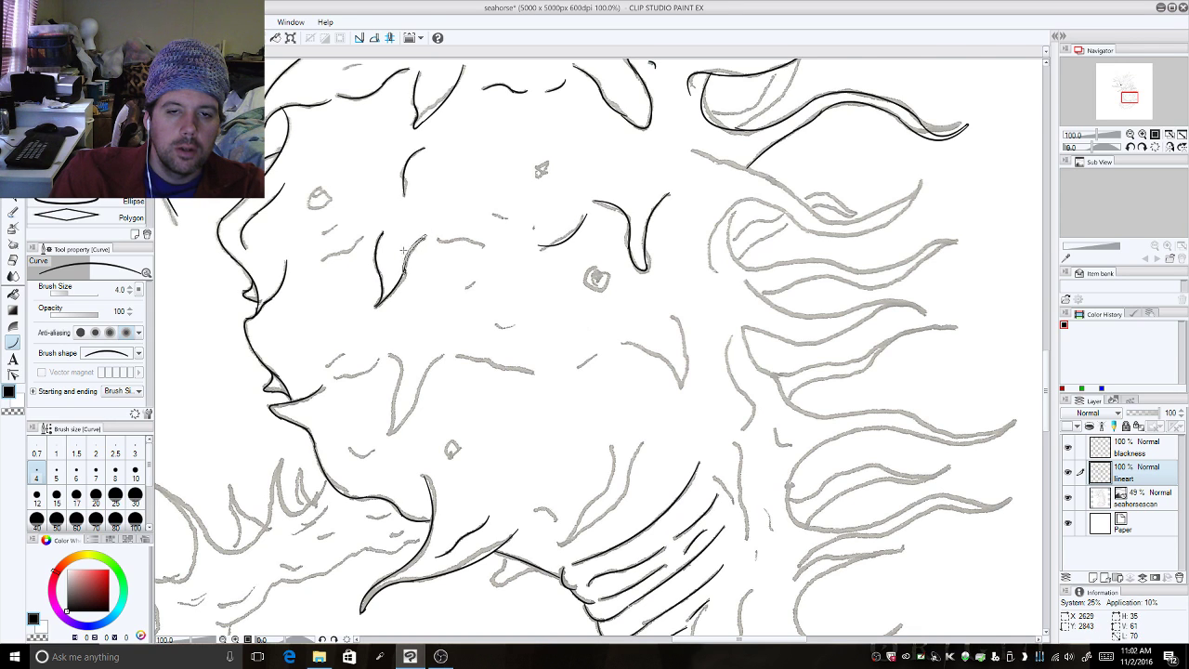
click(403, 252)
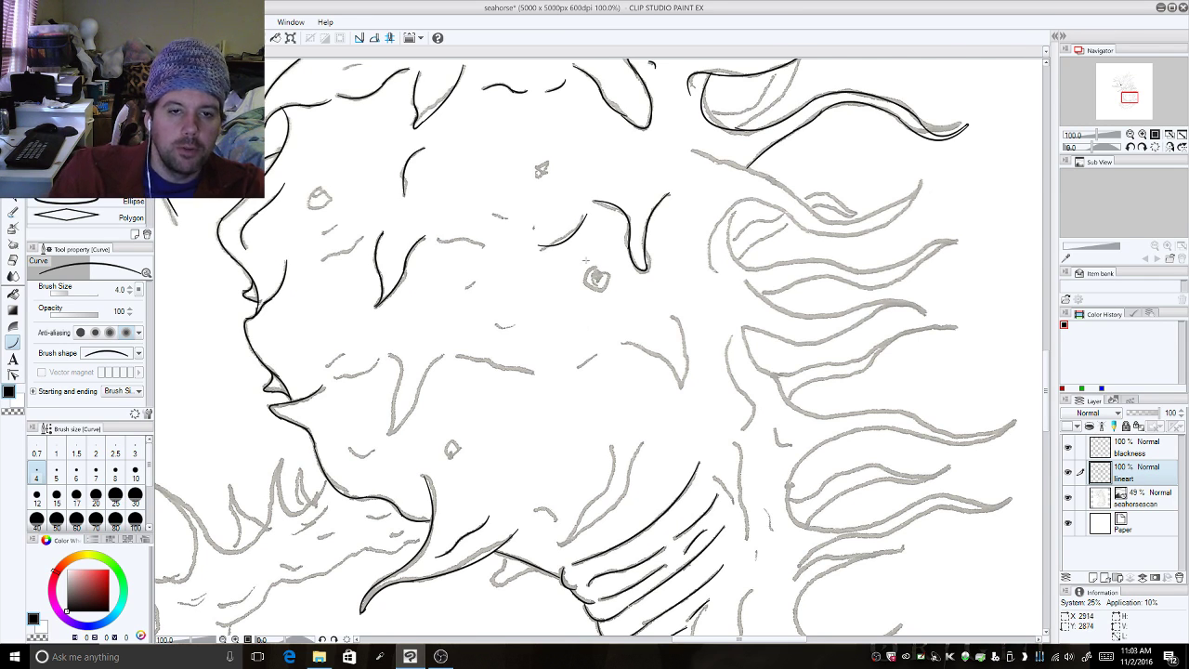
Ink the short curved strokes on either side of the upper row's V-shaped spike.
drag(443, 237, 490, 251)
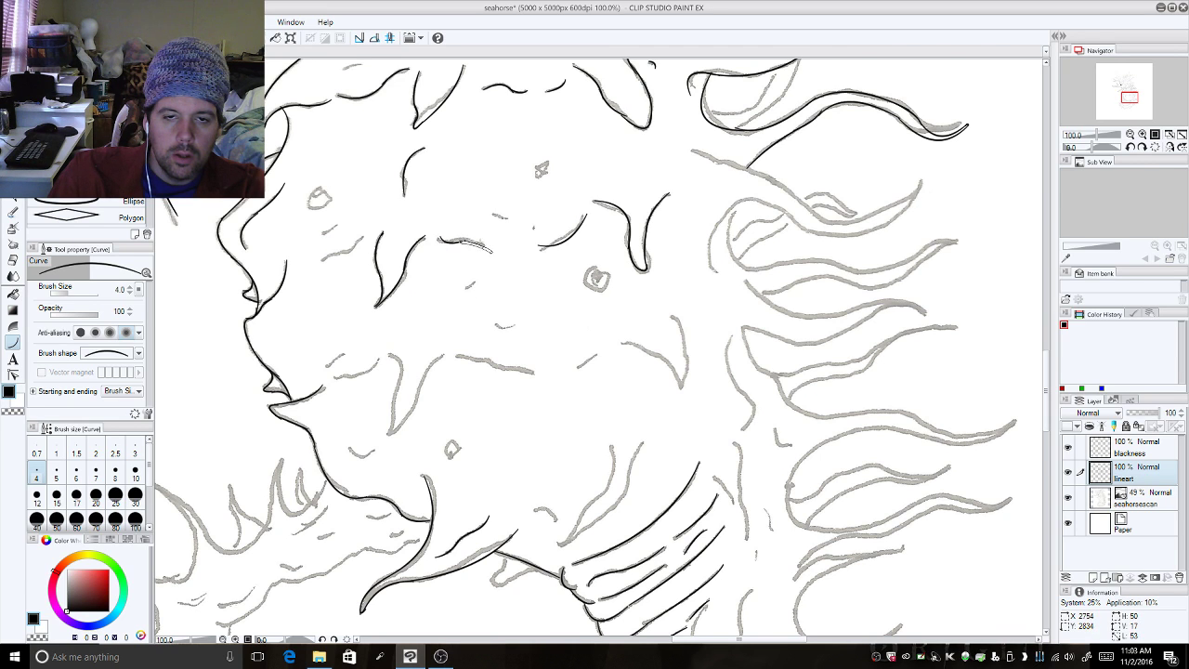
click(465, 236)
drag(320, 263, 366, 239)
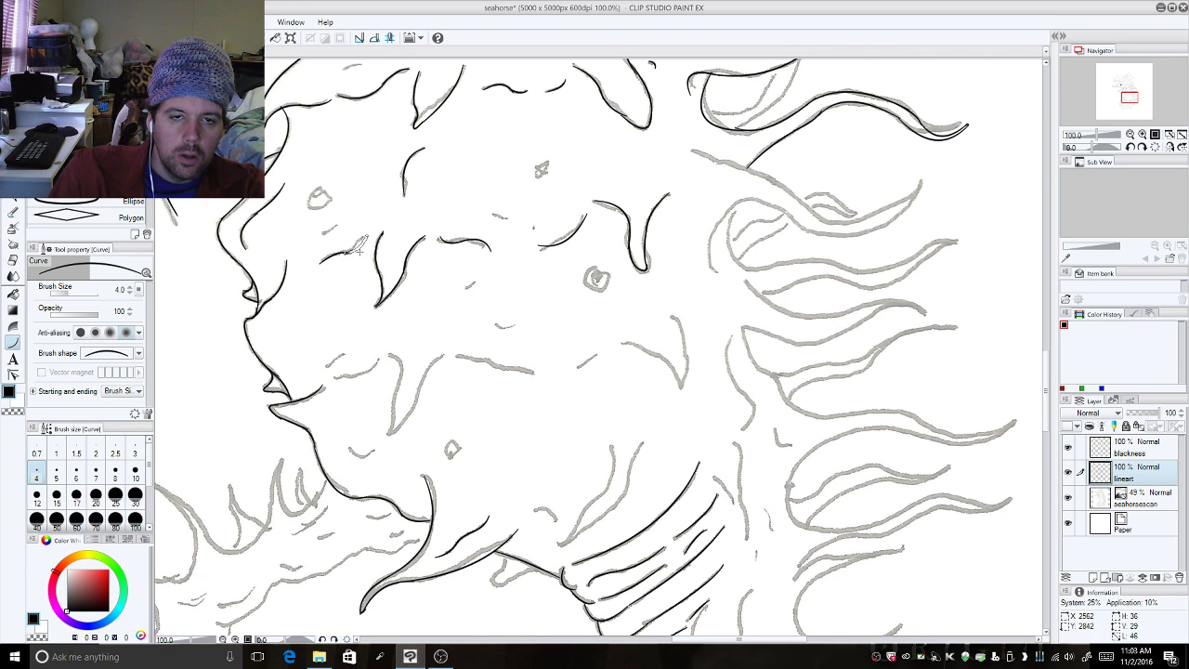
click(356, 257)
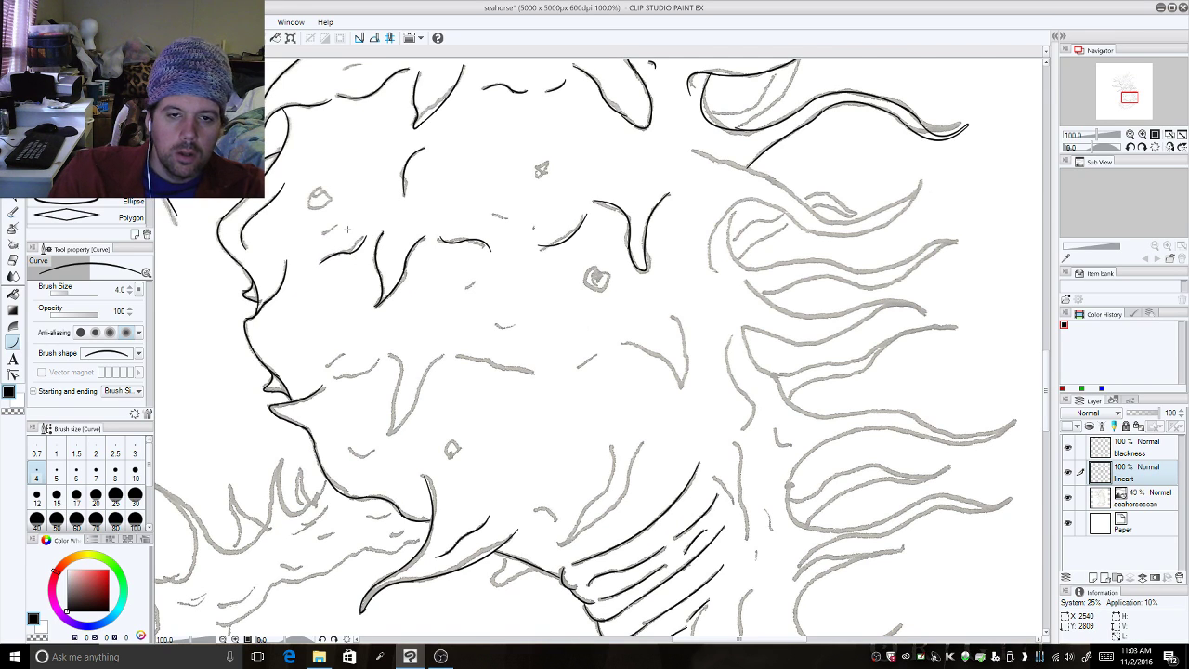
Trace the short curved ridge strokes of the lower body row, between the front and rear spikes.
drag(337, 378, 381, 359)
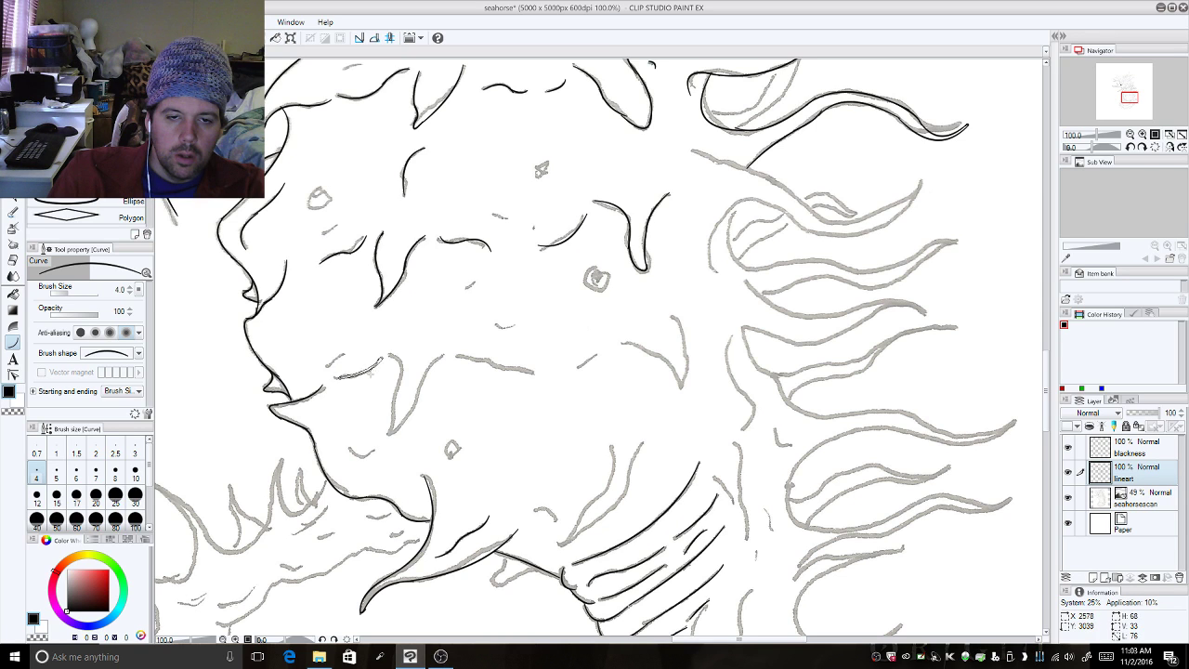
click(366, 374)
mouse_move(458, 354)
mouse_down()
mouse_move(536, 372)
mouse_move(605, 351)
mouse_move(661, 368)
mouse_move(678, 399)
mouse_up()
click(537, 371)
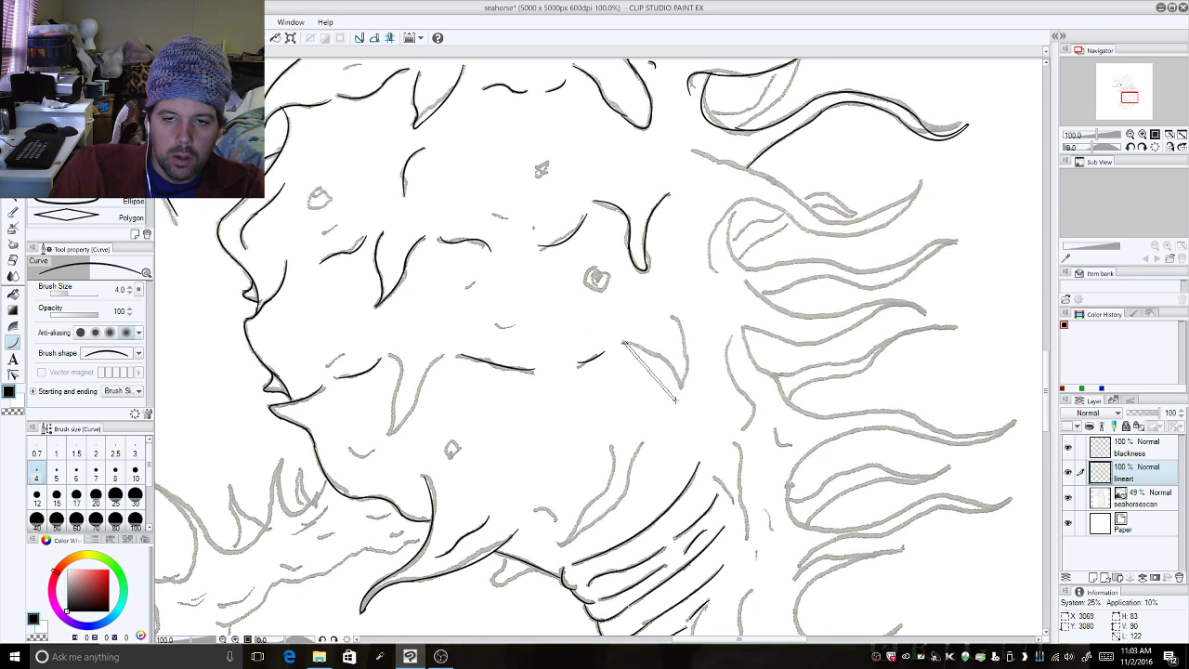
Ink both sides of the curved, pointed spike at the rear end of the lower body row.
click(687, 355)
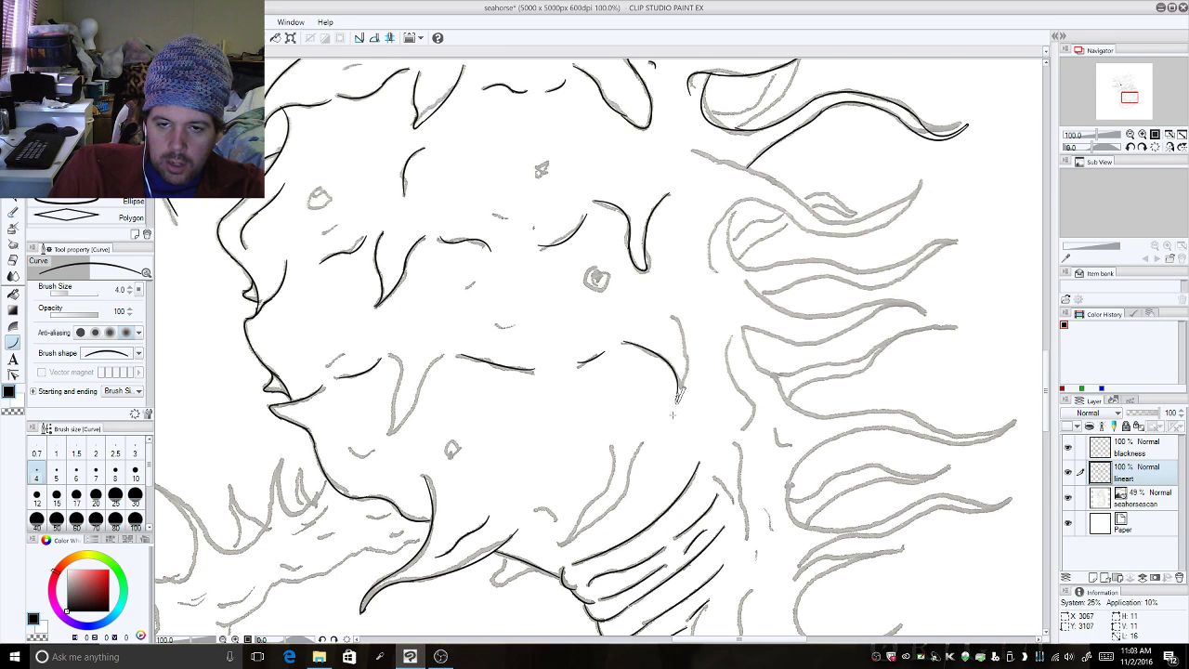
click(671, 414)
mouse_move(682, 388)
mouse_down()
mouse_move(680, 330)
mouse_move(656, 313)
mouse_up()
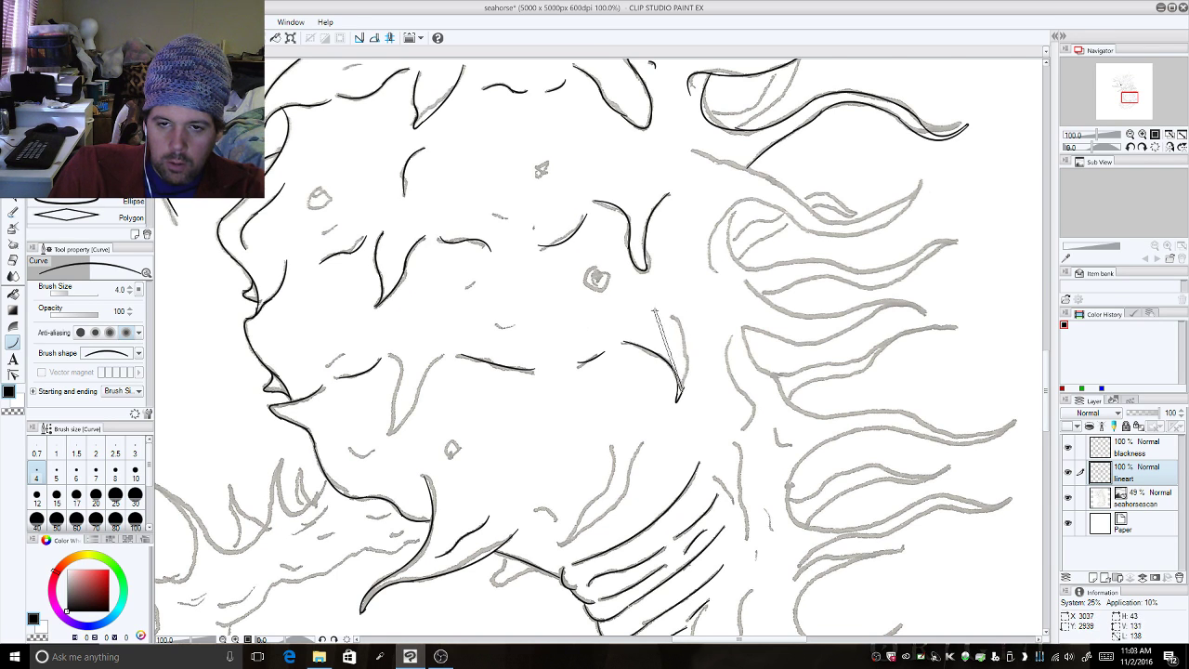
click(702, 336)
Trace both sides of the V-shaped spike in the front half of the lower body row.
drag(390, 352, 394, 425)
click(411, 376)
click(390, 417)
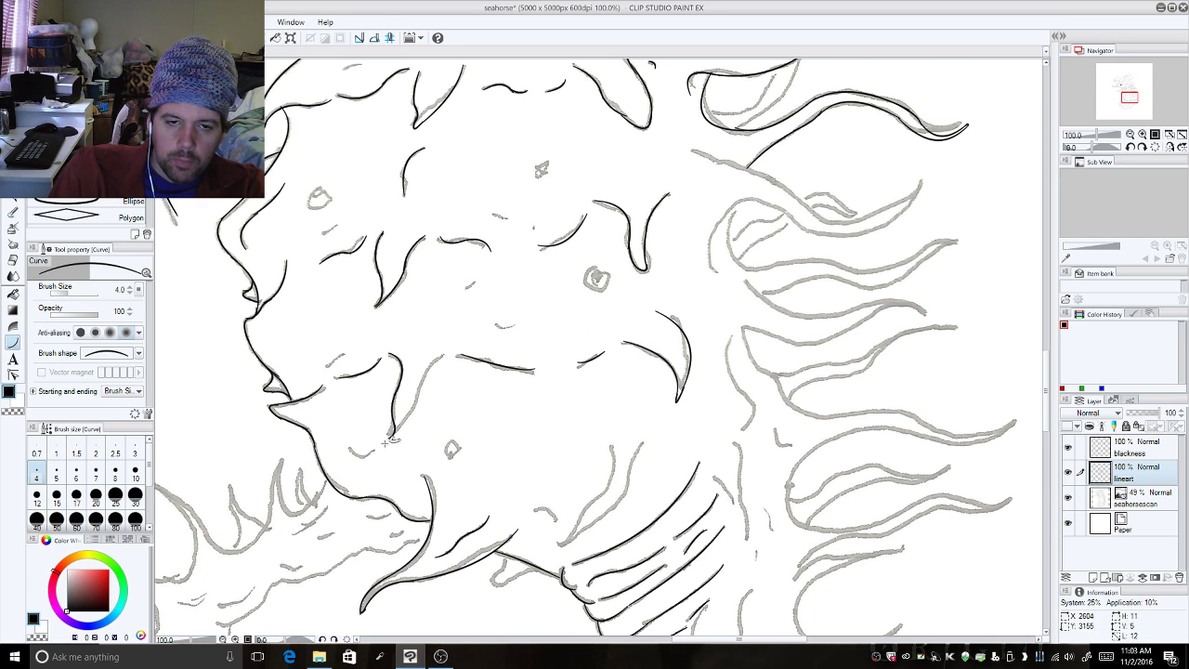
click(385, 444)
drag(394, 440, 422, 383)
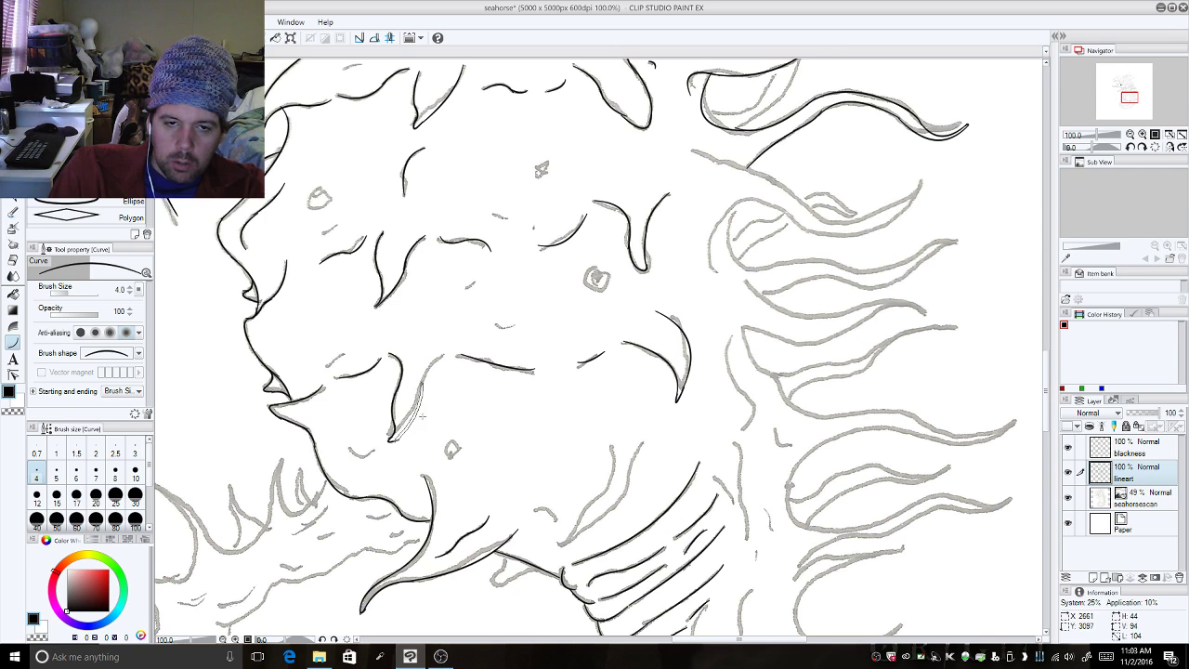
click(425, 397)
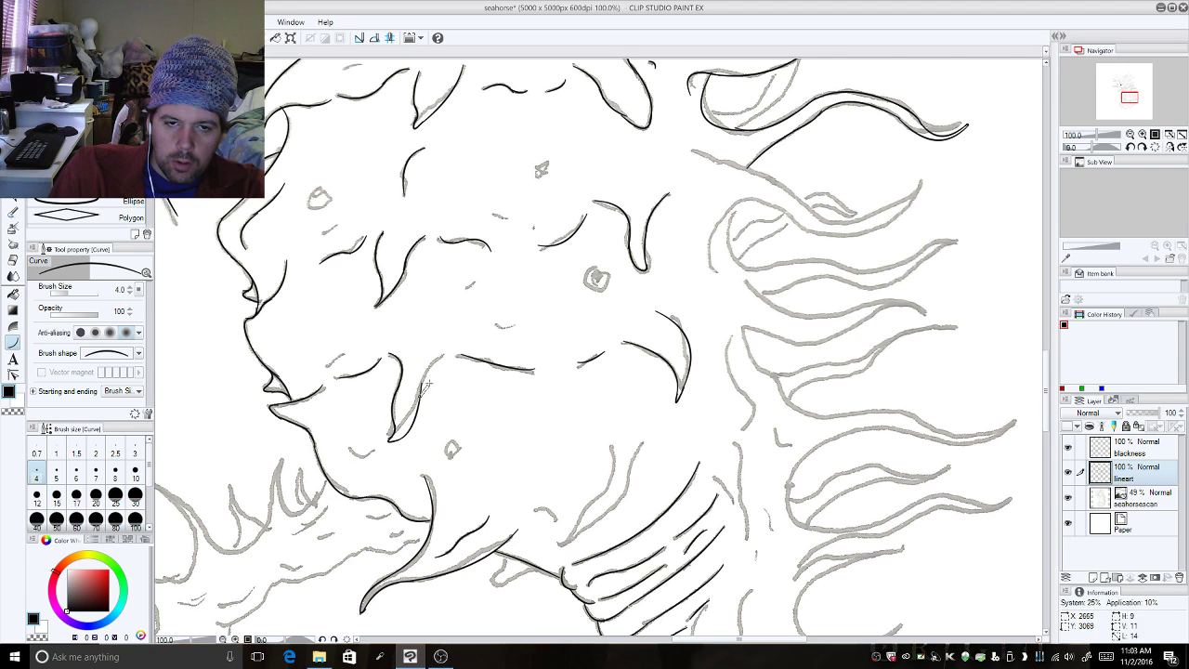
click(424, 350)
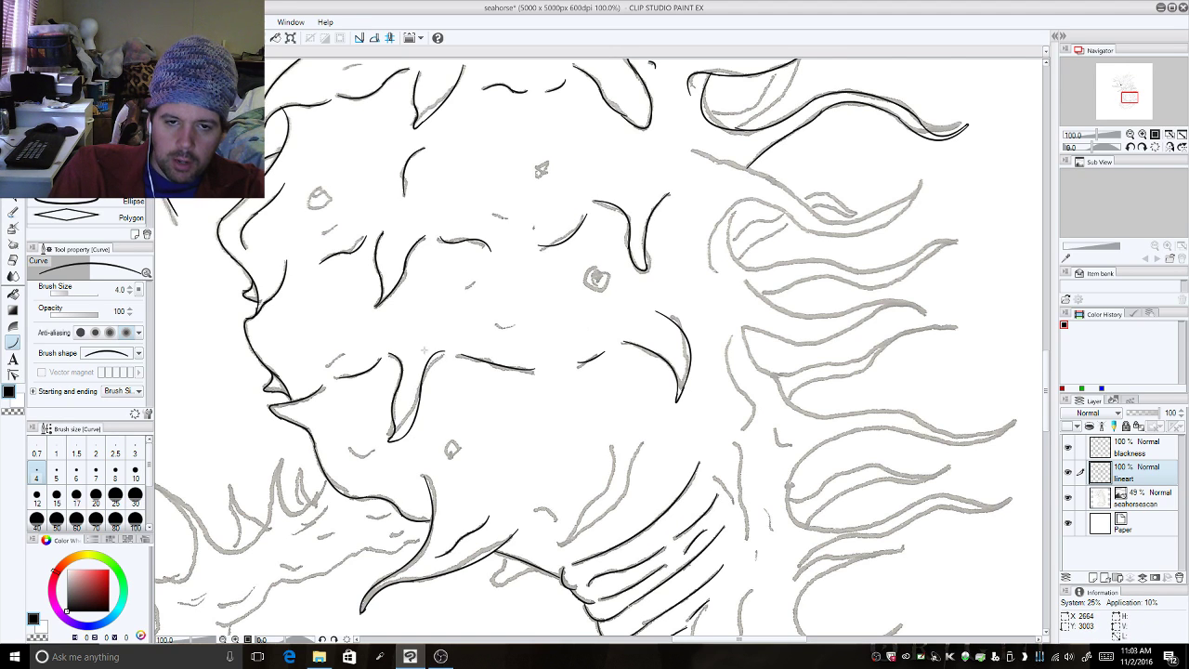
Ink both sides of the long curved spike on the lower belly, just above the tail stripes.
drag(609, 440, 572, 538)
click(615, 488)
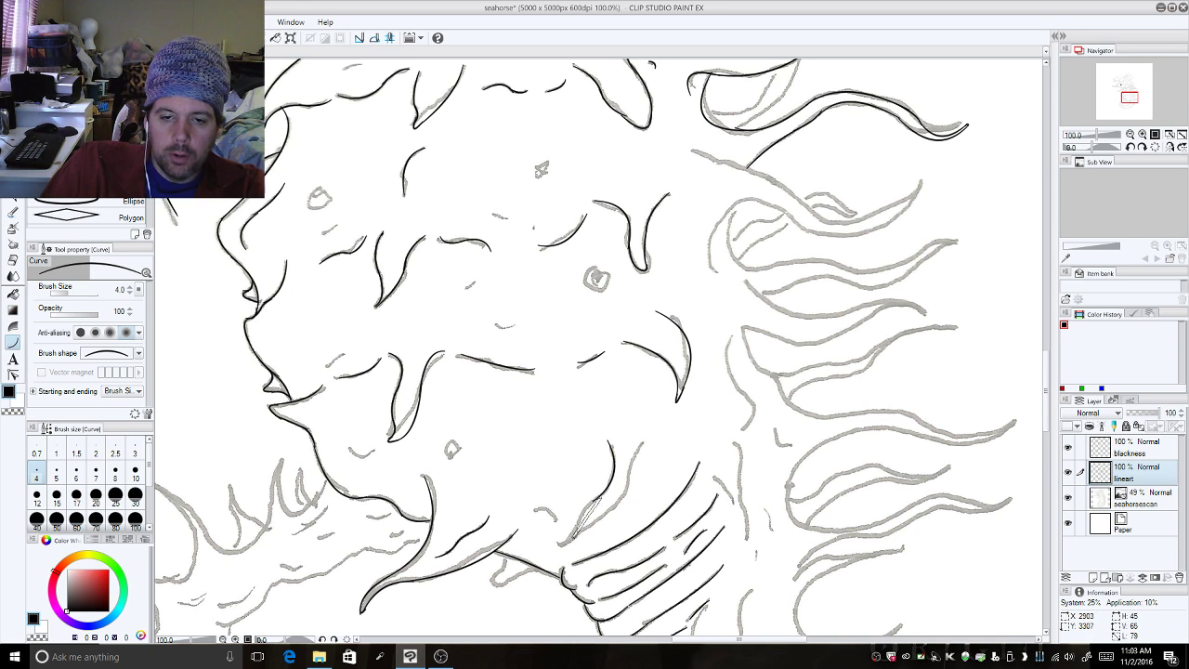
click(584, 518)
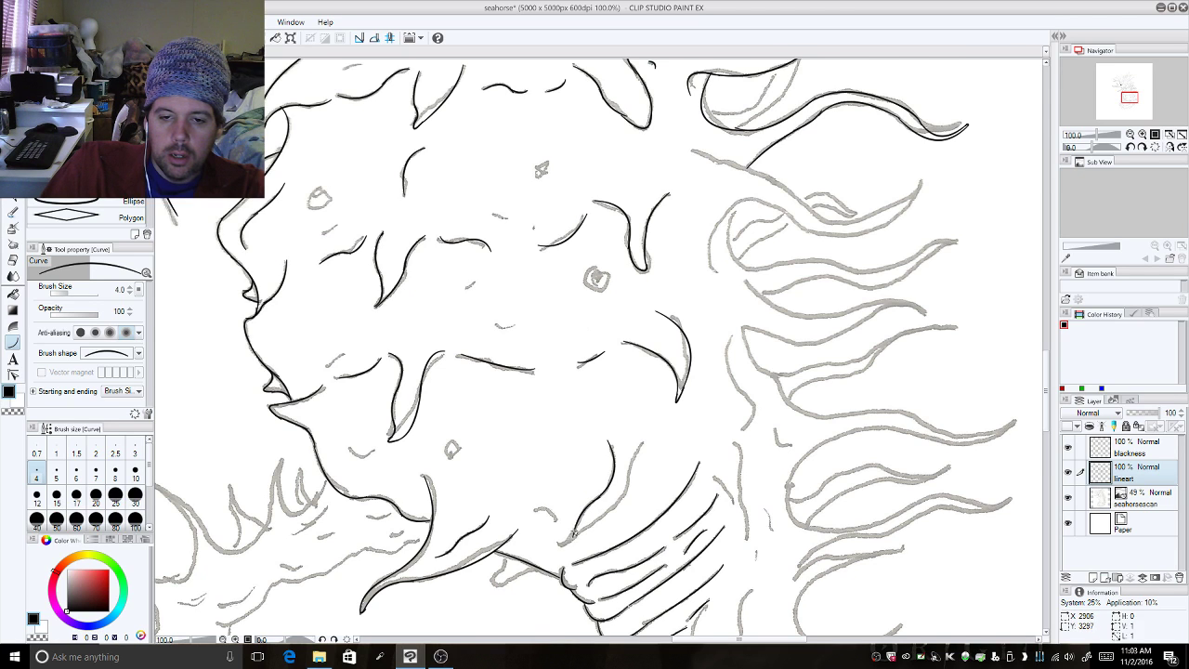
click(576, 537)
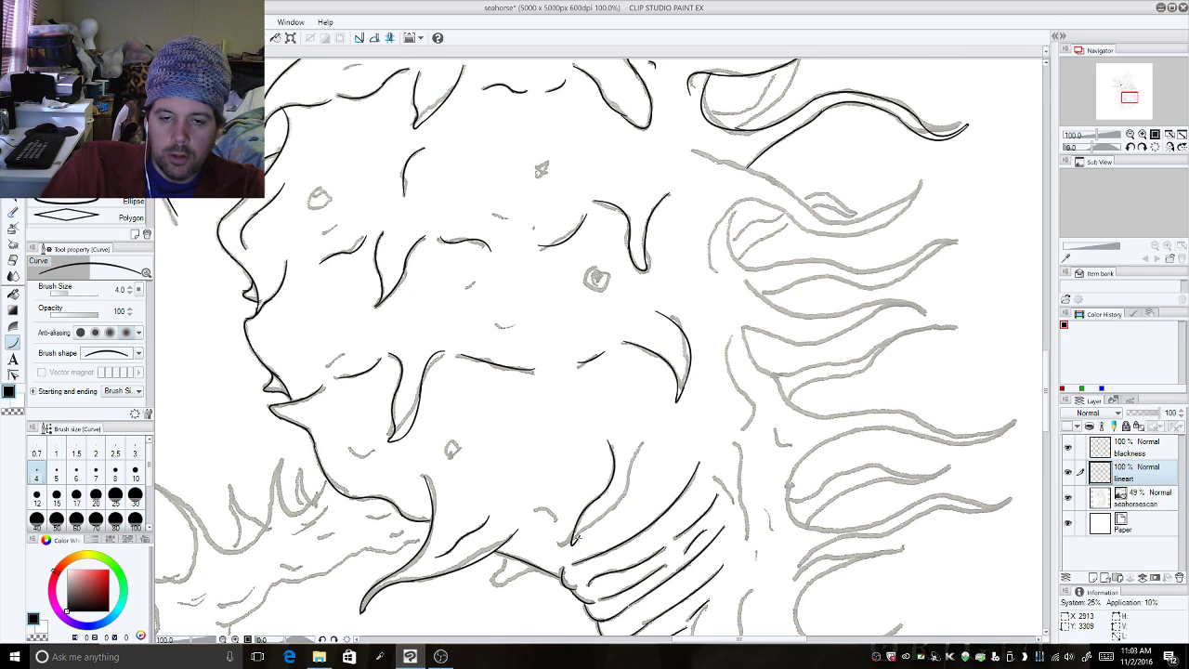
drag(572, 543, 614, 513)
click(605, 516)
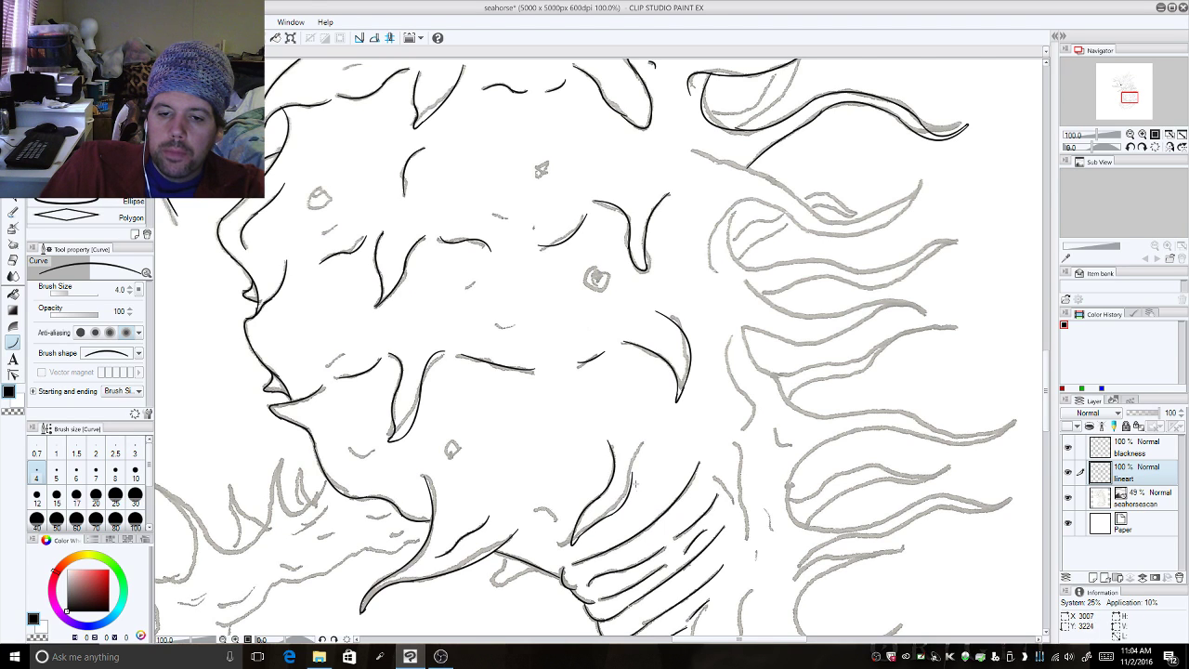
drag(632, 483, 658, 438)
click(625, 446)
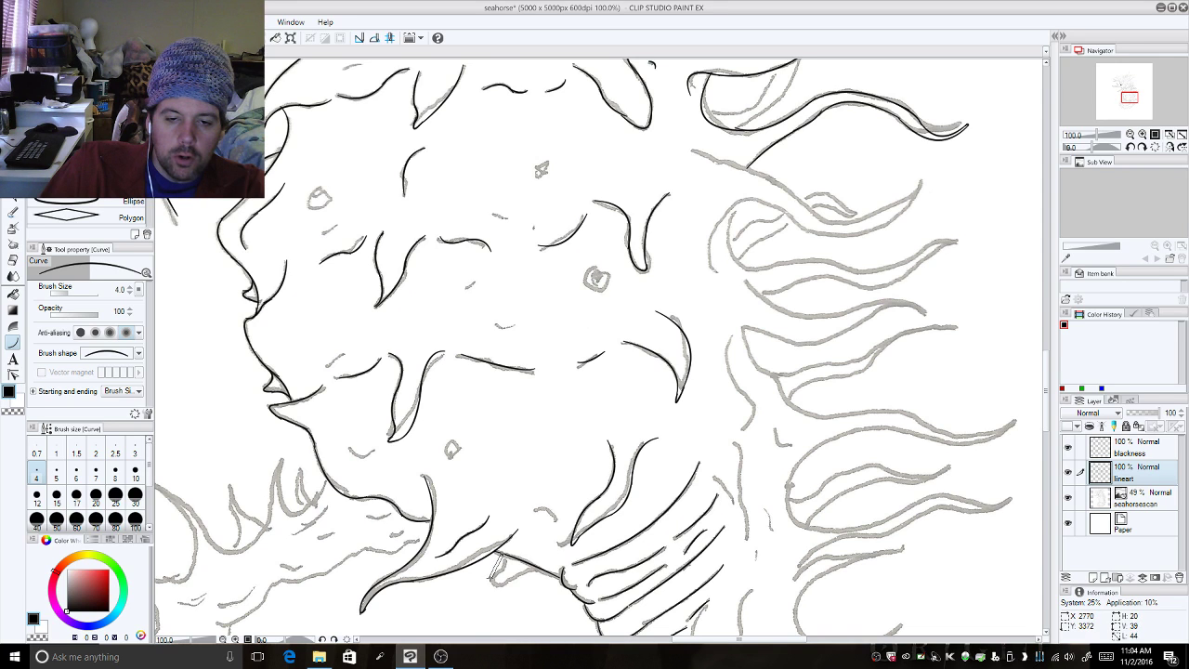
Ink the small hooked spike under the belly beside the large pointed one, and erase the stray marks at its tip.
drag(496, 571, 563, 577)
click(487, 584)
click(532, 560)
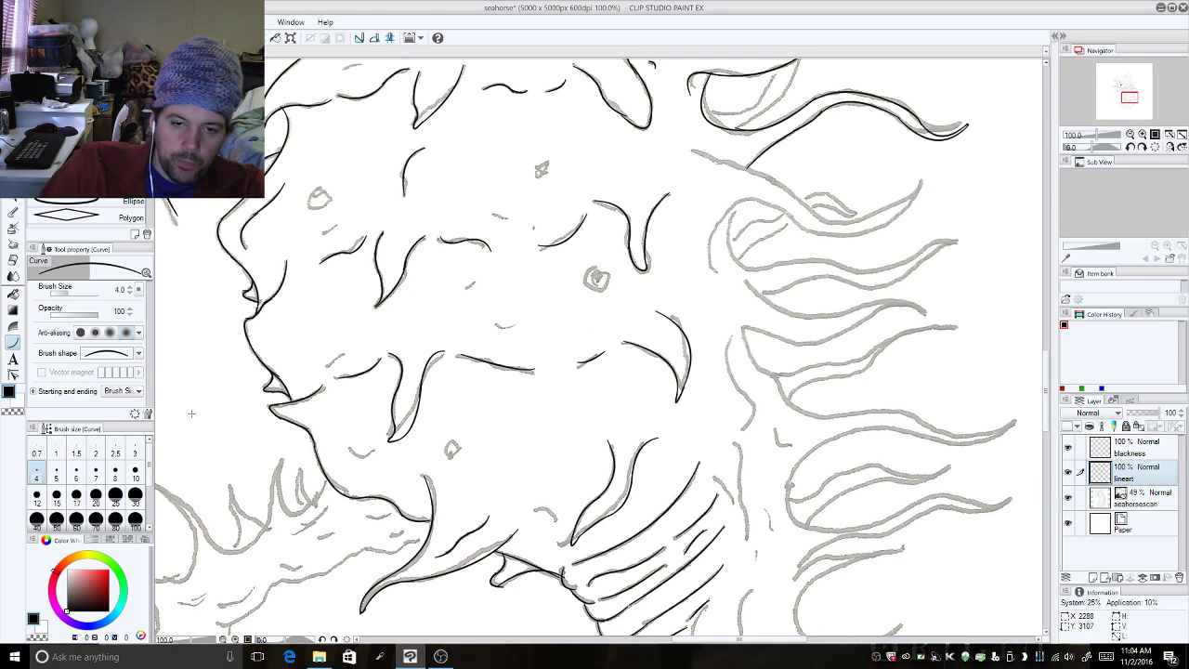
drag(492, 590, 502, 587)
click(498, 589)
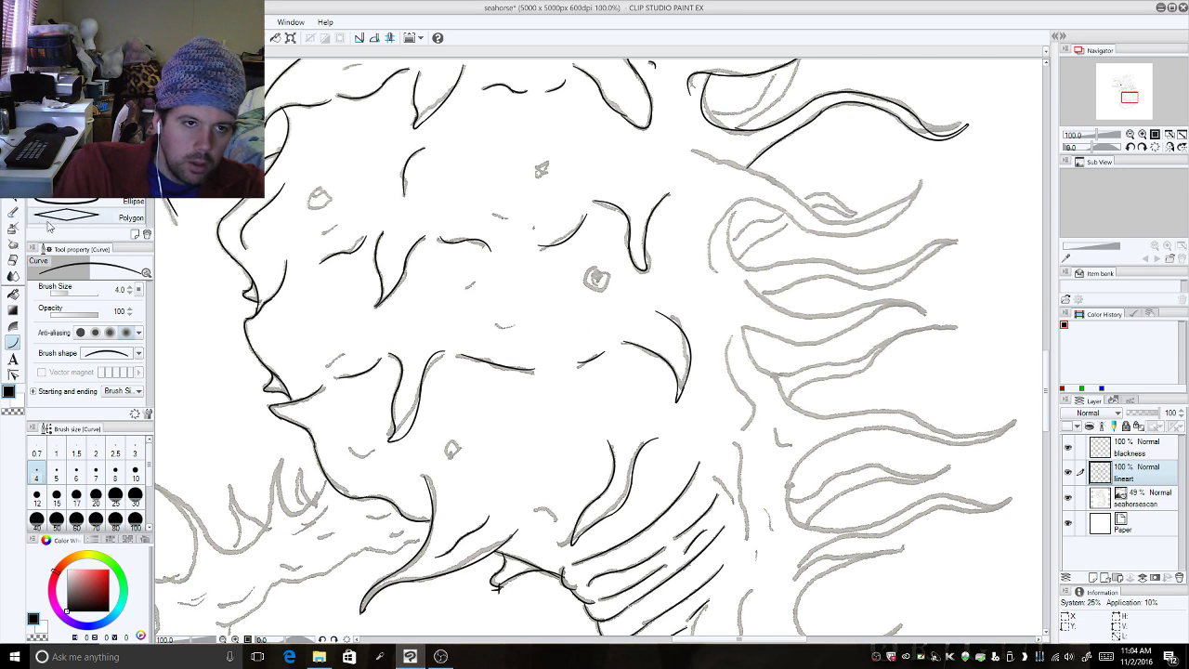
key(e)
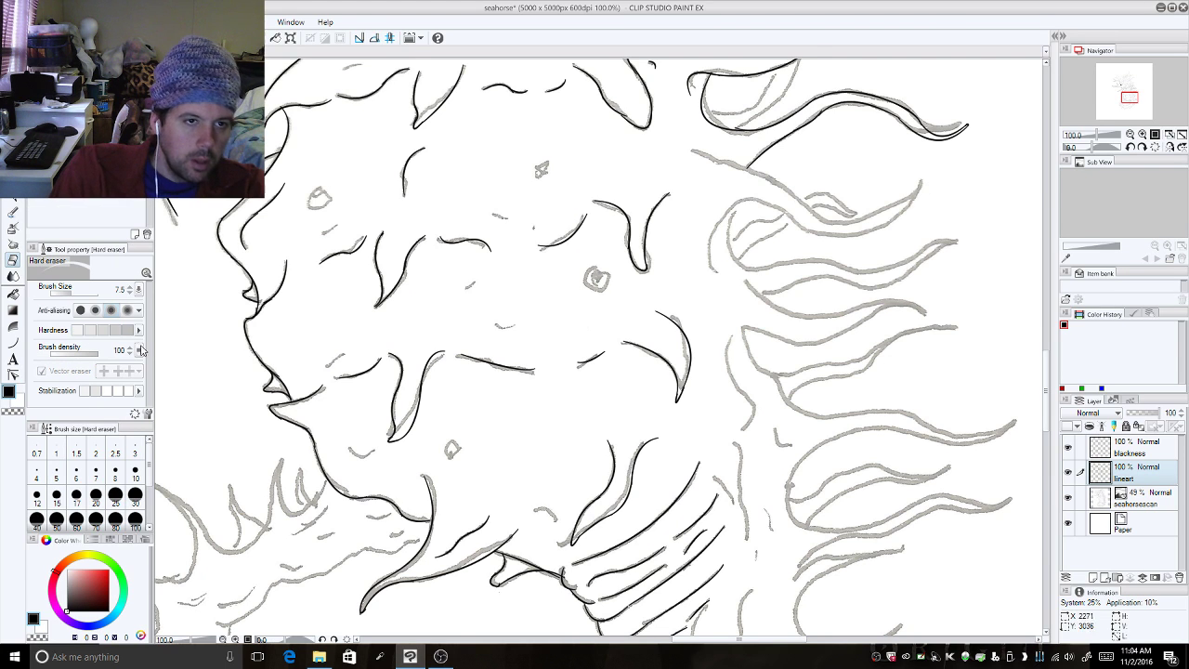
click(13, 341)
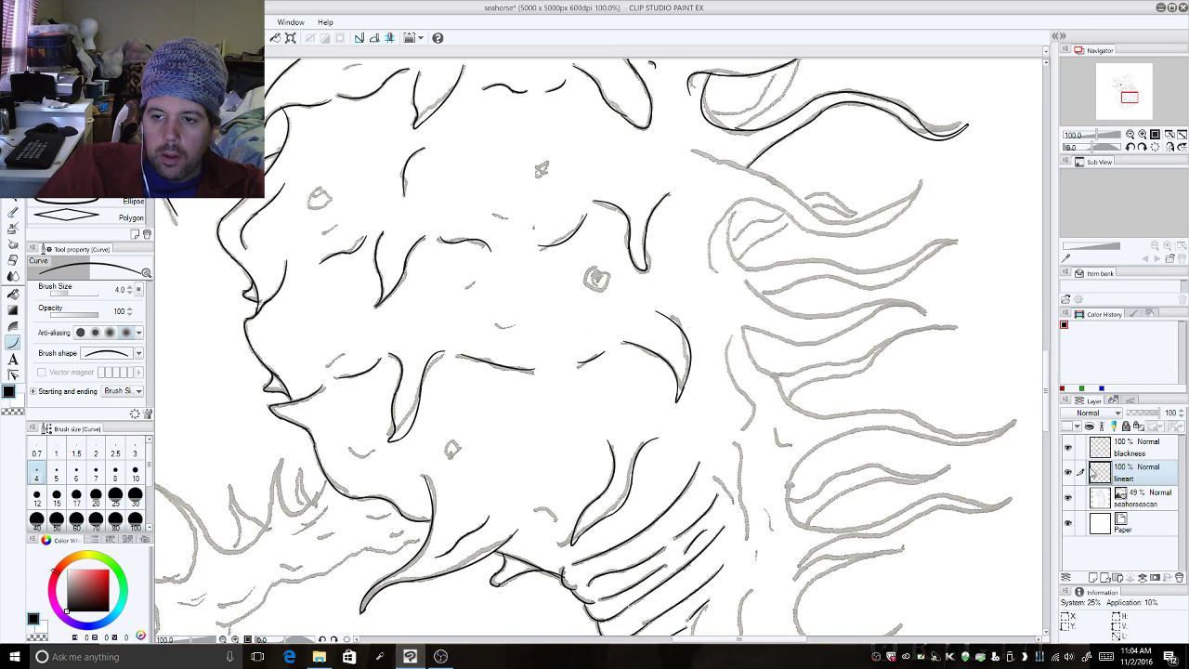
Review the inked lines against the sketch by hiding and showing the lineart, blackness and seahorsescan layers.
click(1129, 135)
click(1129, 134)
click(1130, 134)
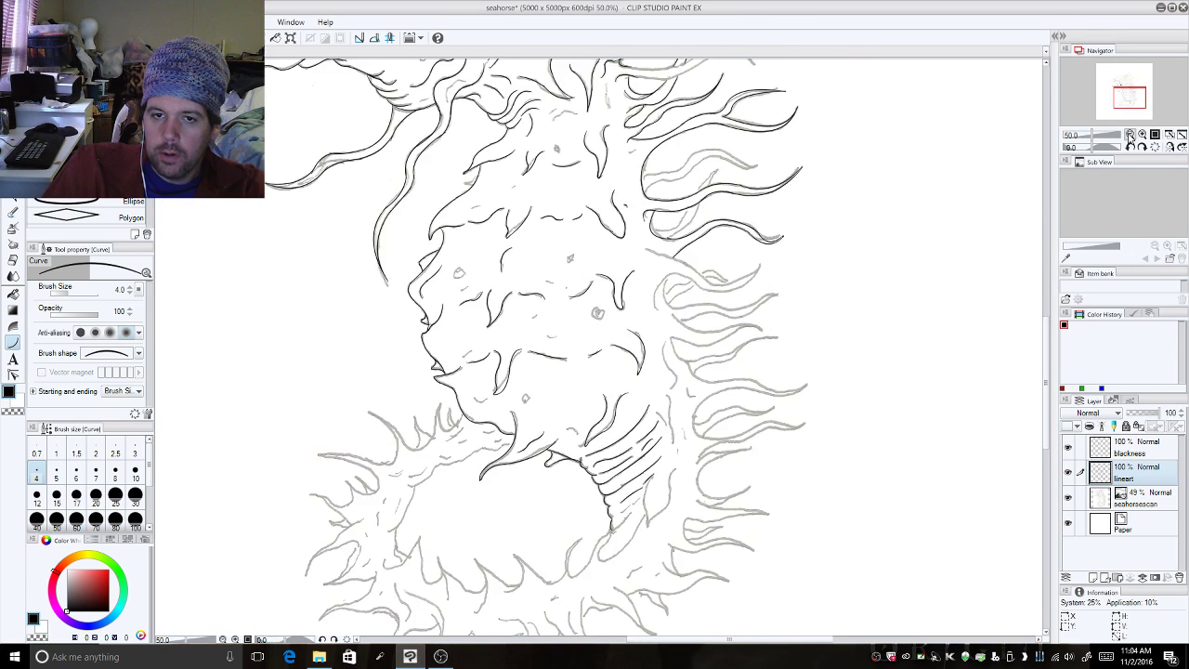
click(1068, 474)
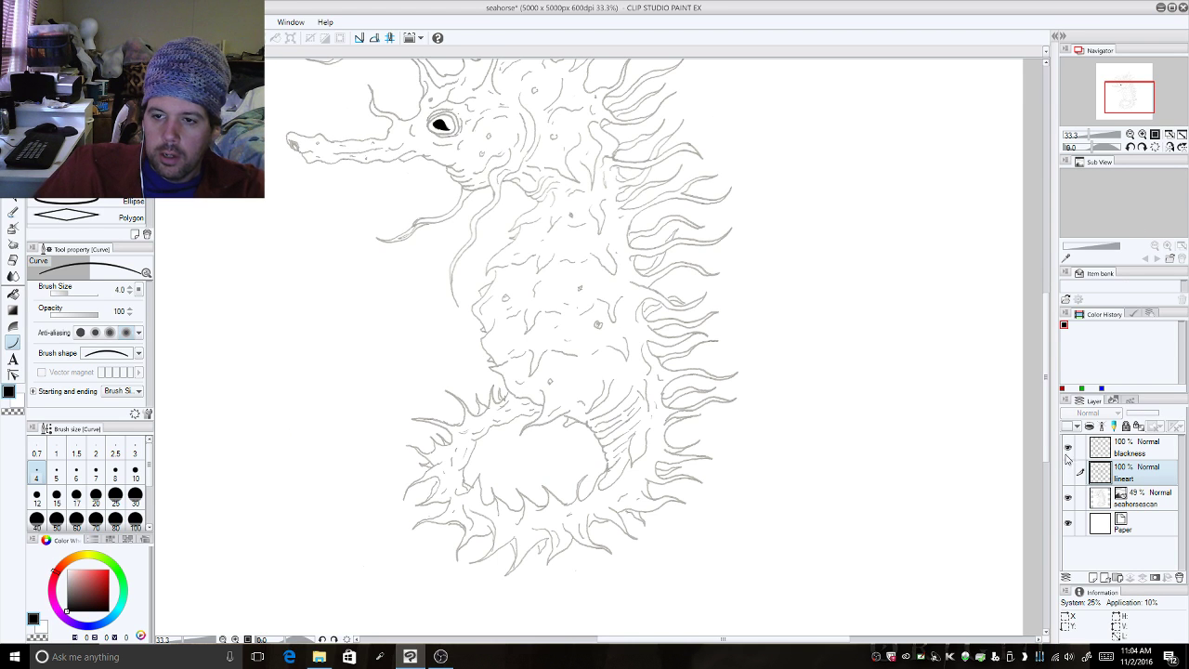
click(1068, 448)
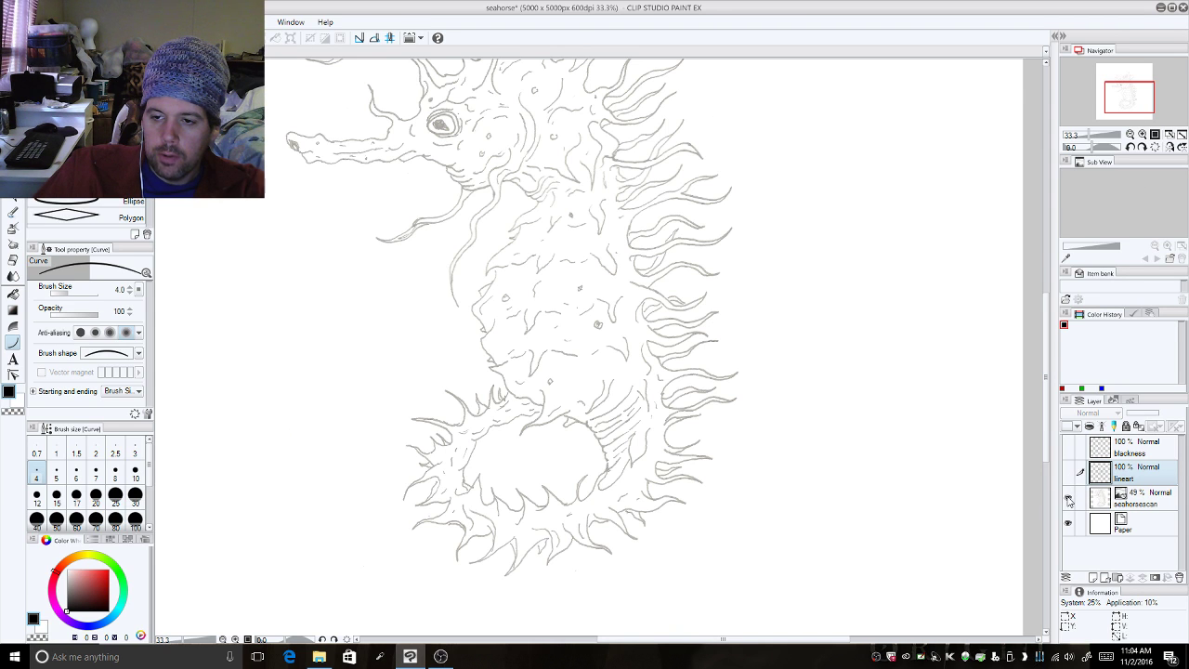
click(1068, 499)
click(1068, 474)
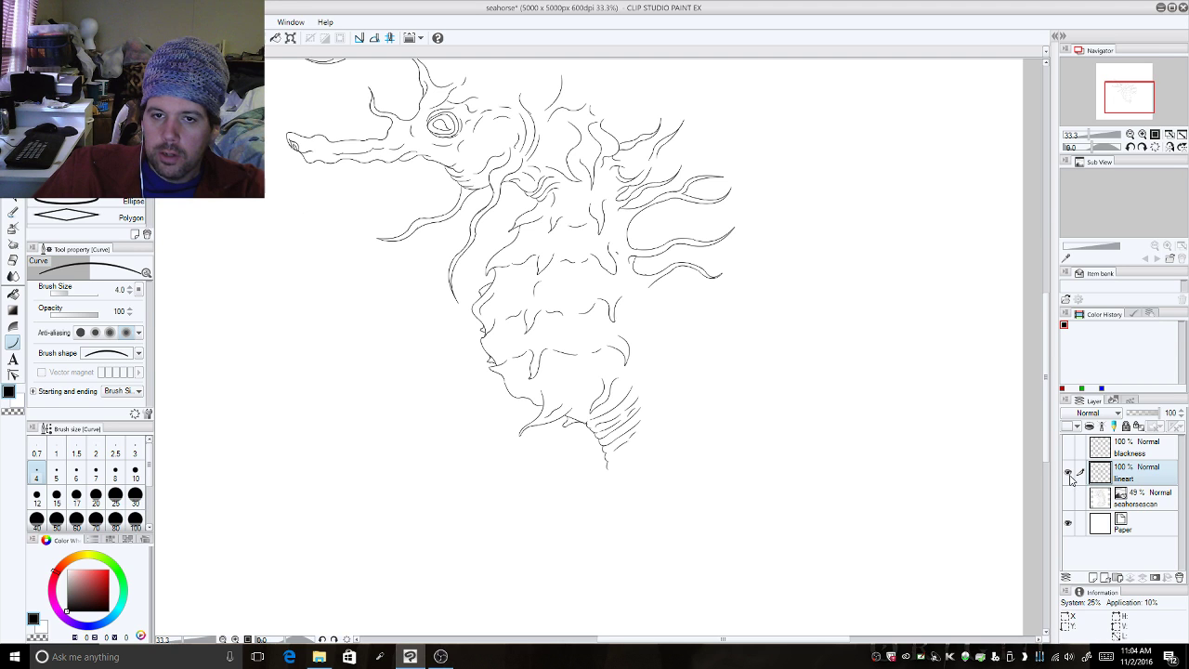
click(1068, 450)
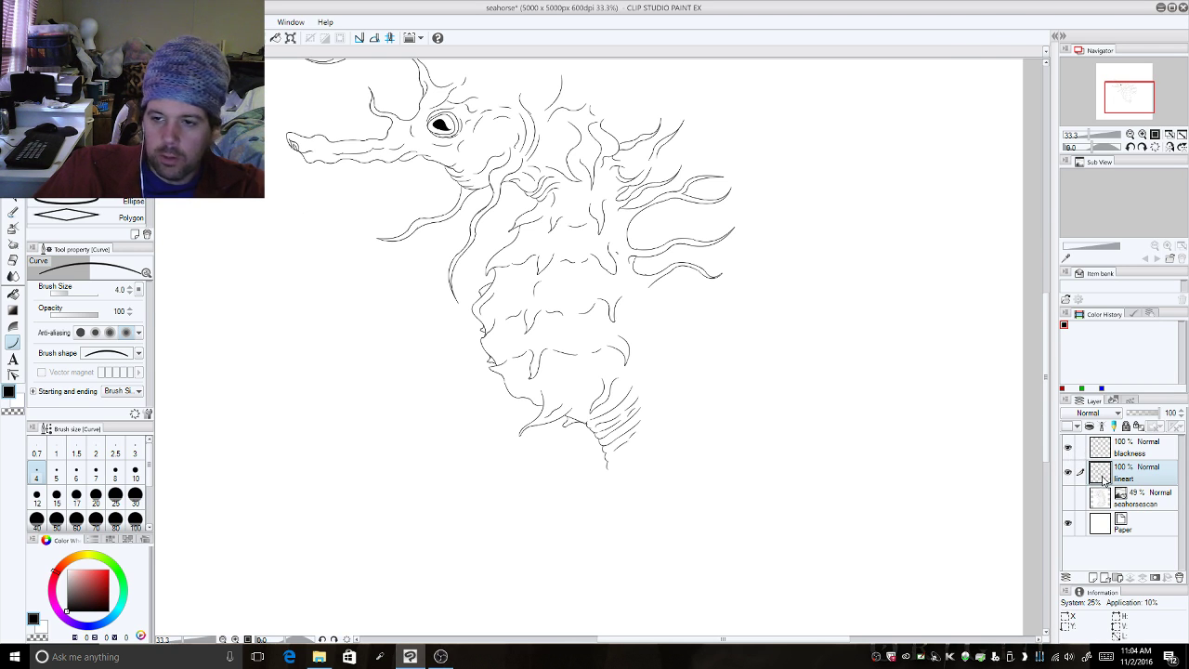
click(1068, 499)
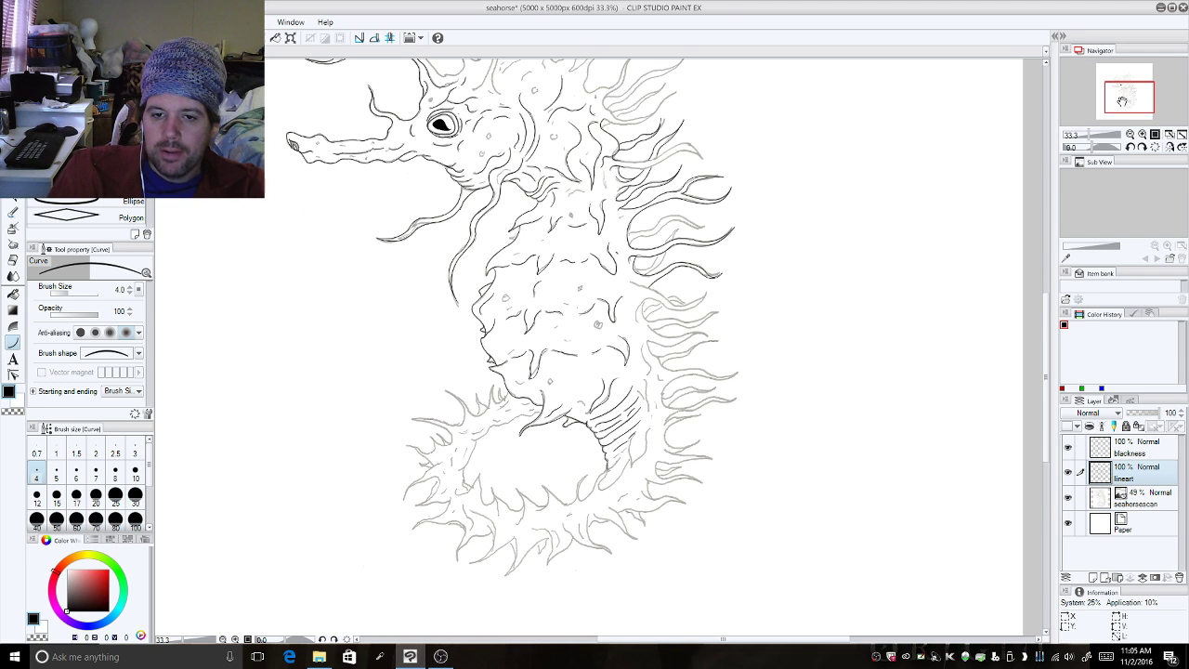
Trace both edges of the front prong on the uninked forked branch above the snout.
drag(1134, 109, 1127, 85)
click(1143, 135)
click(1142, 136)
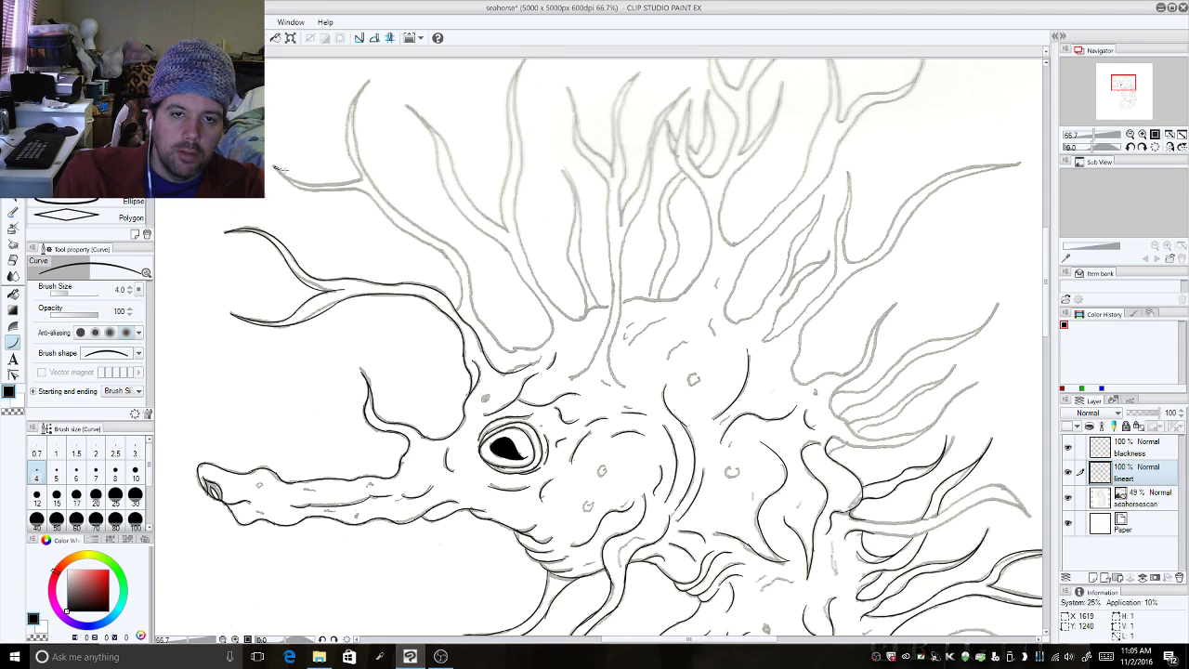
drag(275, 167, 361, 178)
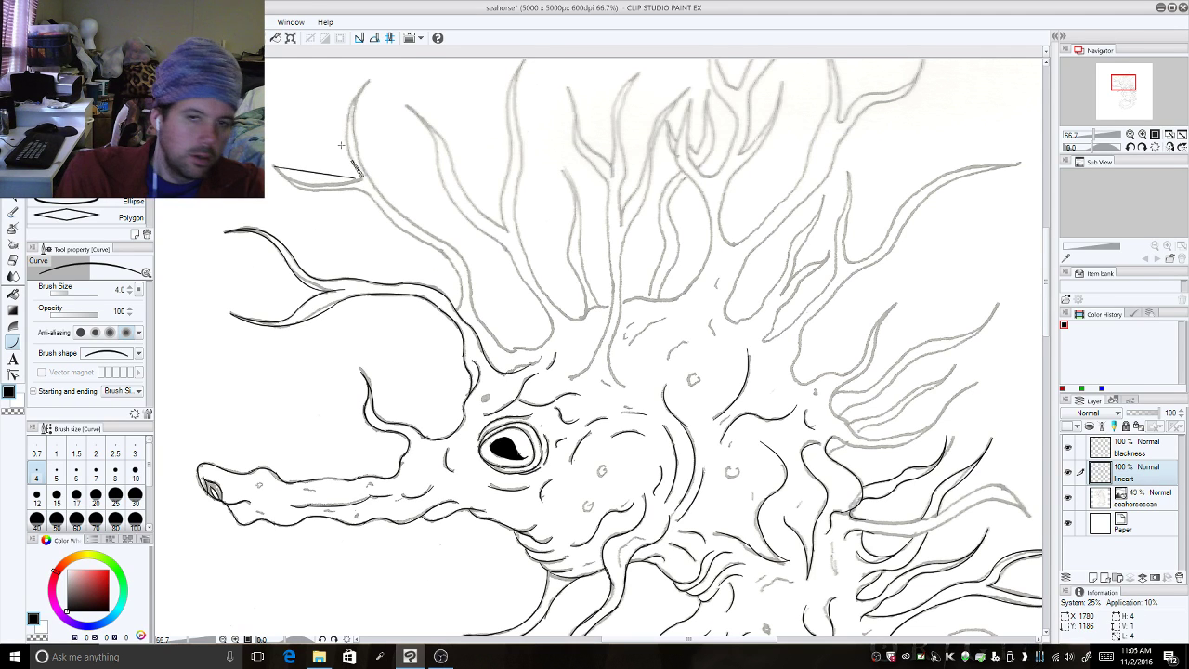
scroll(341, 145, left, 5)
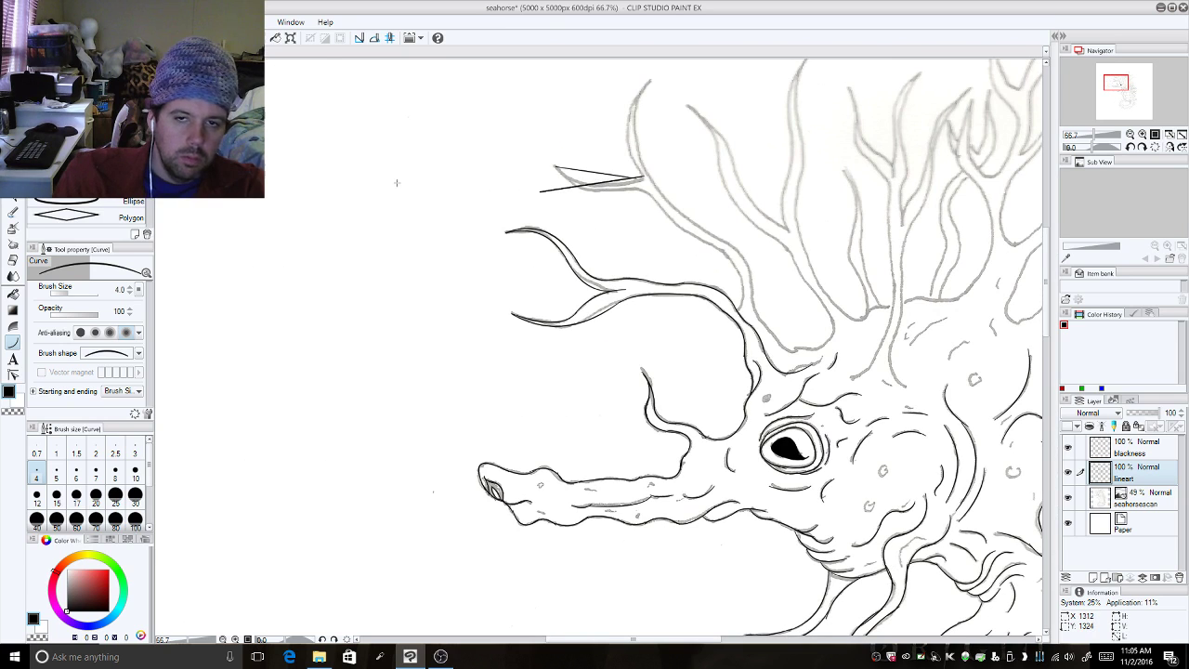
key(Escape)
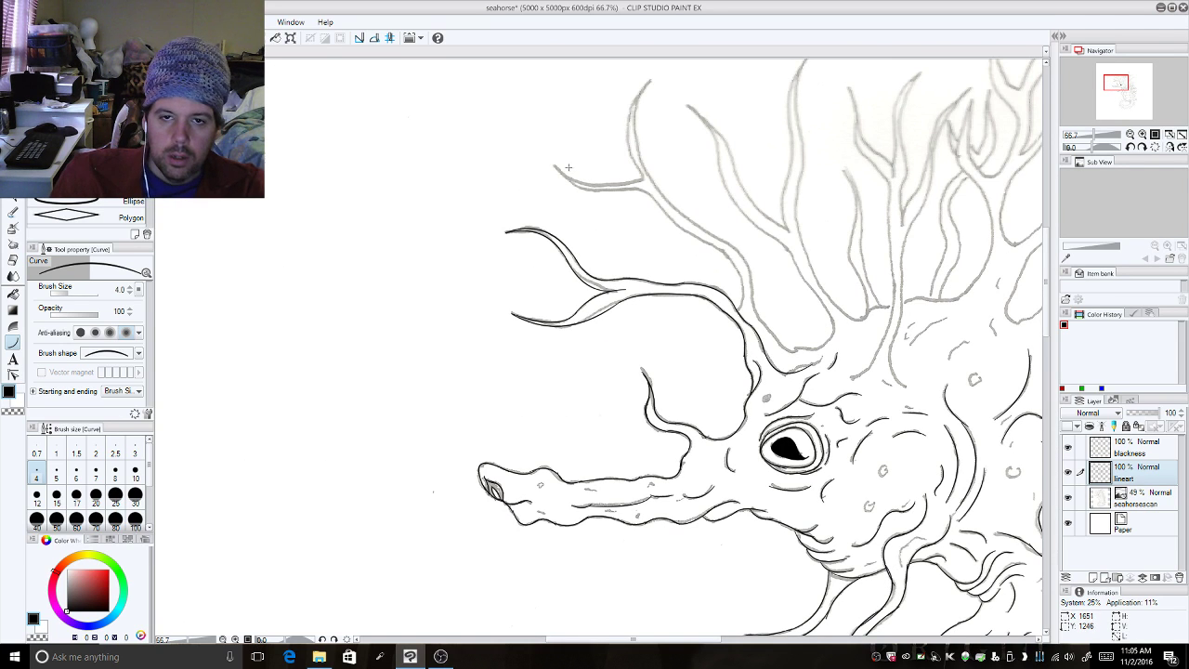
drag(555, 167, 638, 177)
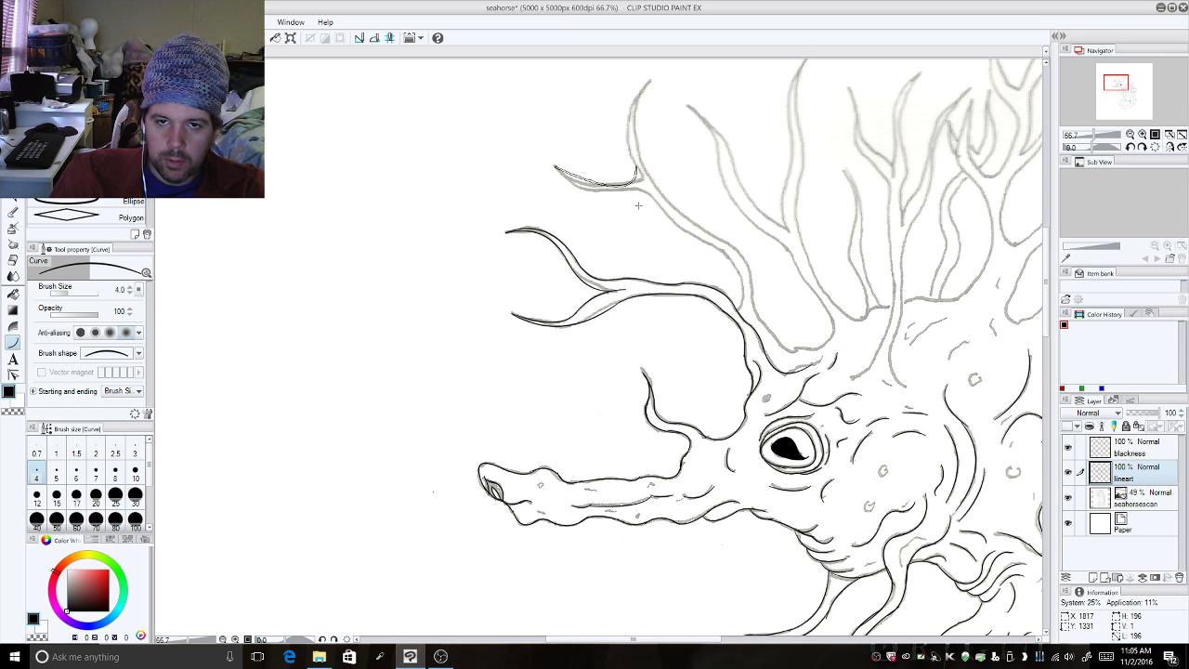
click(638, 203)
drag(554, 167, 641, 188)
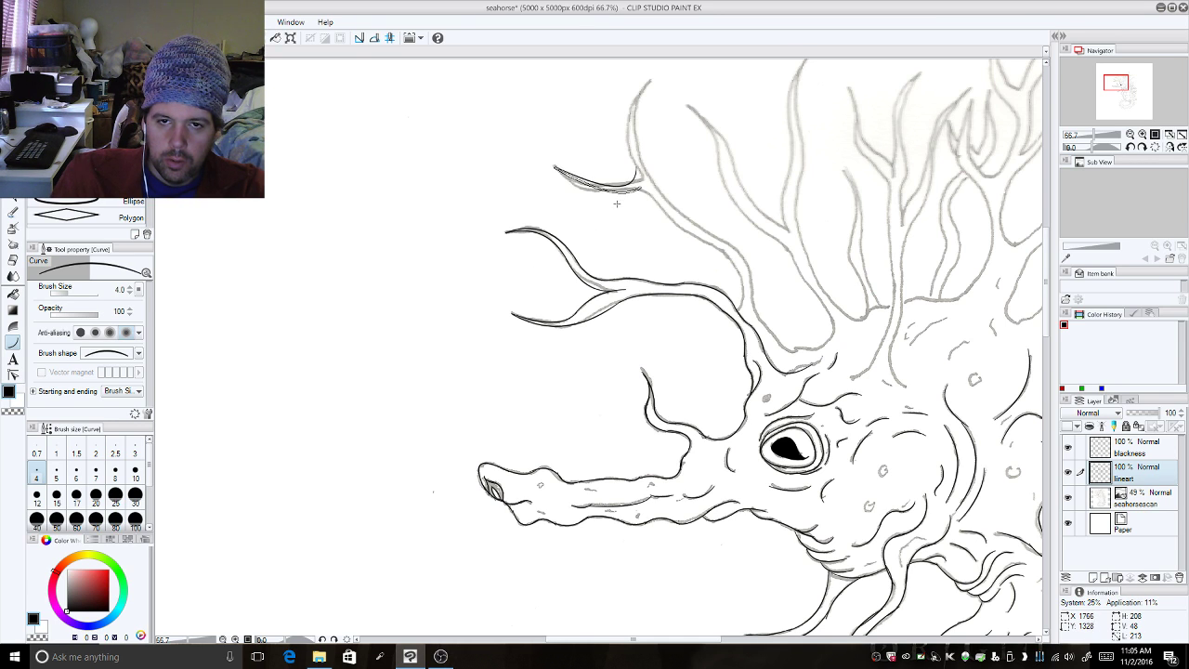
click(615, 195)
Ink the short curve under the junction of the forked branch, and undo the straight line drawn down its stem.
drag(638, 189, 718, 246)
click(651, 183)
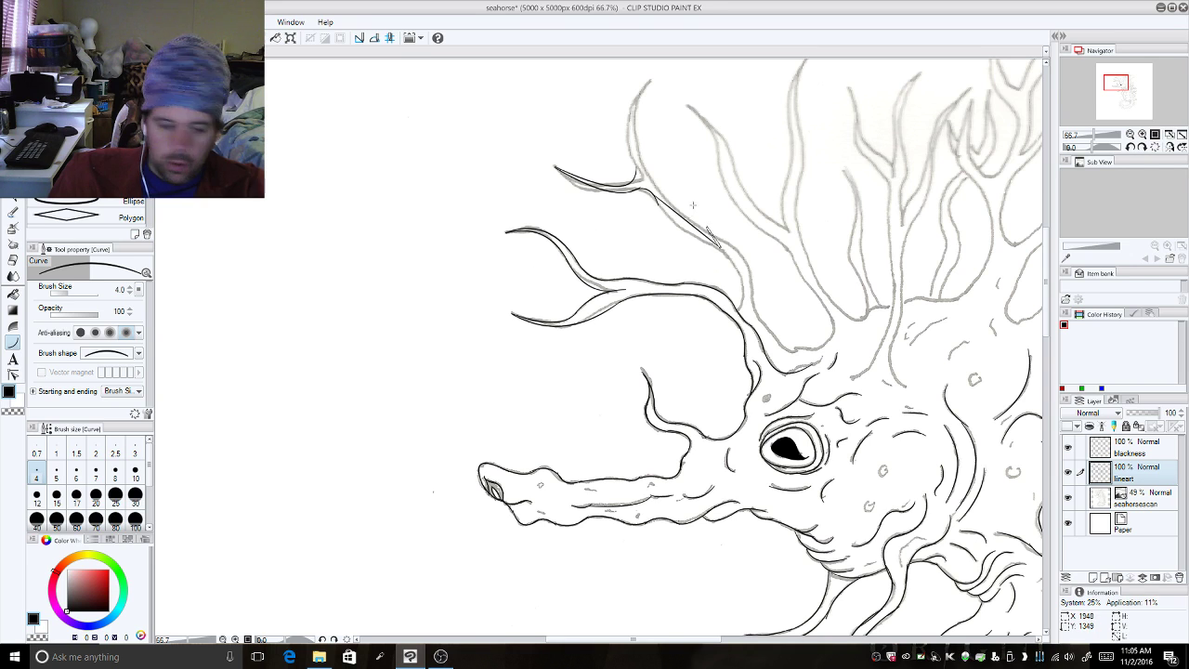
key(ctrl+z)
key(ctrl+z)
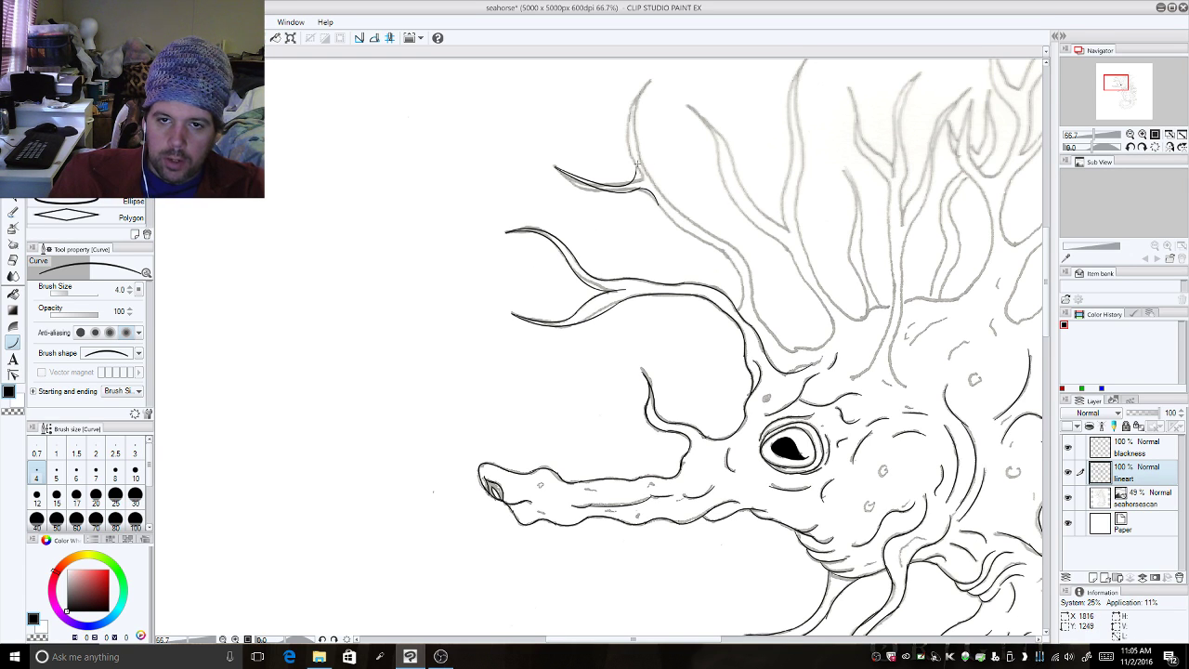
Trace both edges of the upright prong on the forked branch, from its tip to the junction.
drag(649, 85, 636, 171)
click(602, 109)
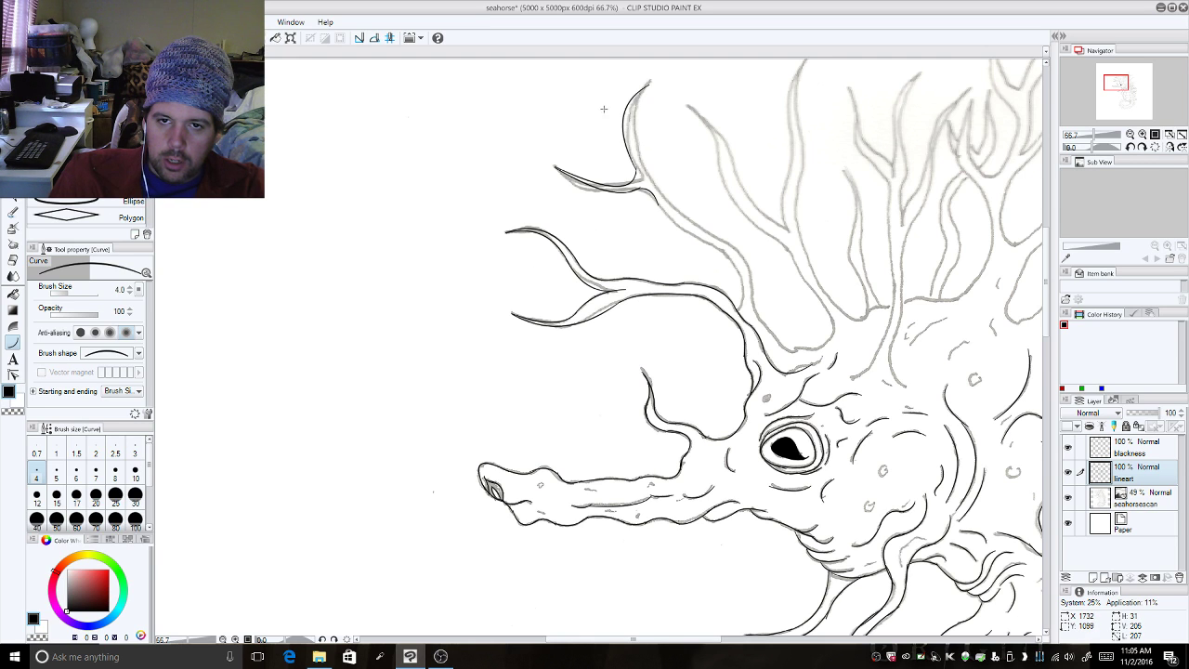
drag(649, 85, 648, 176)
click(613, 118)
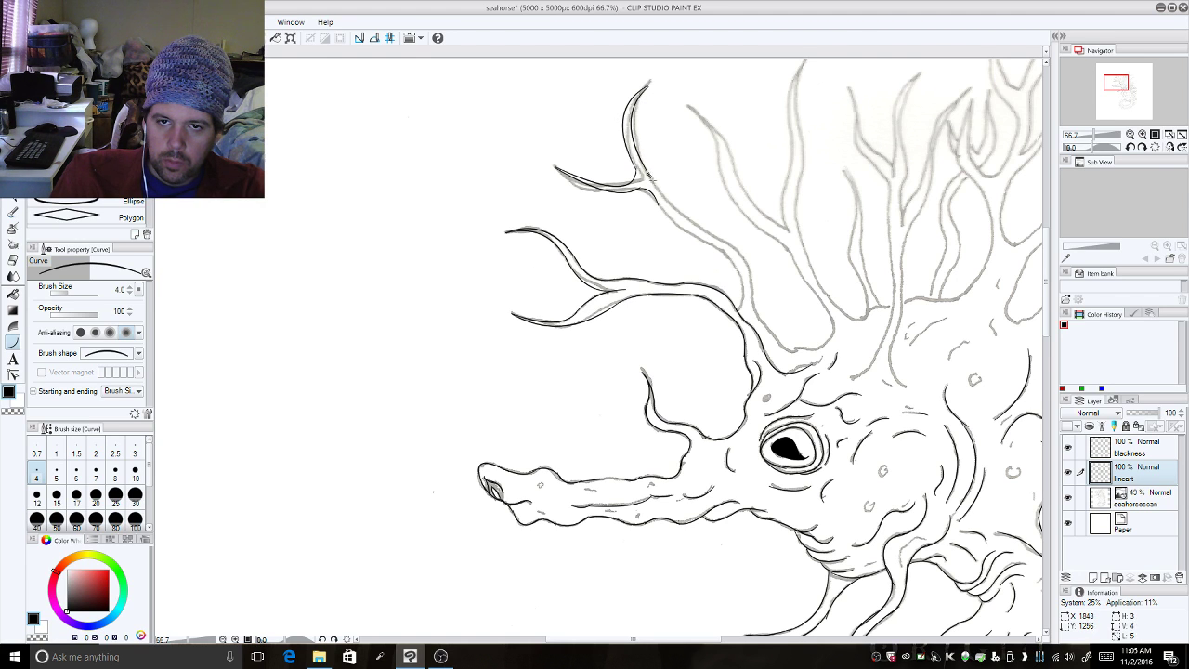
Trace both edges of the upper stem on the forked branch above the snout, from its junction to the bend.
drag(650, 175, 687, 215)
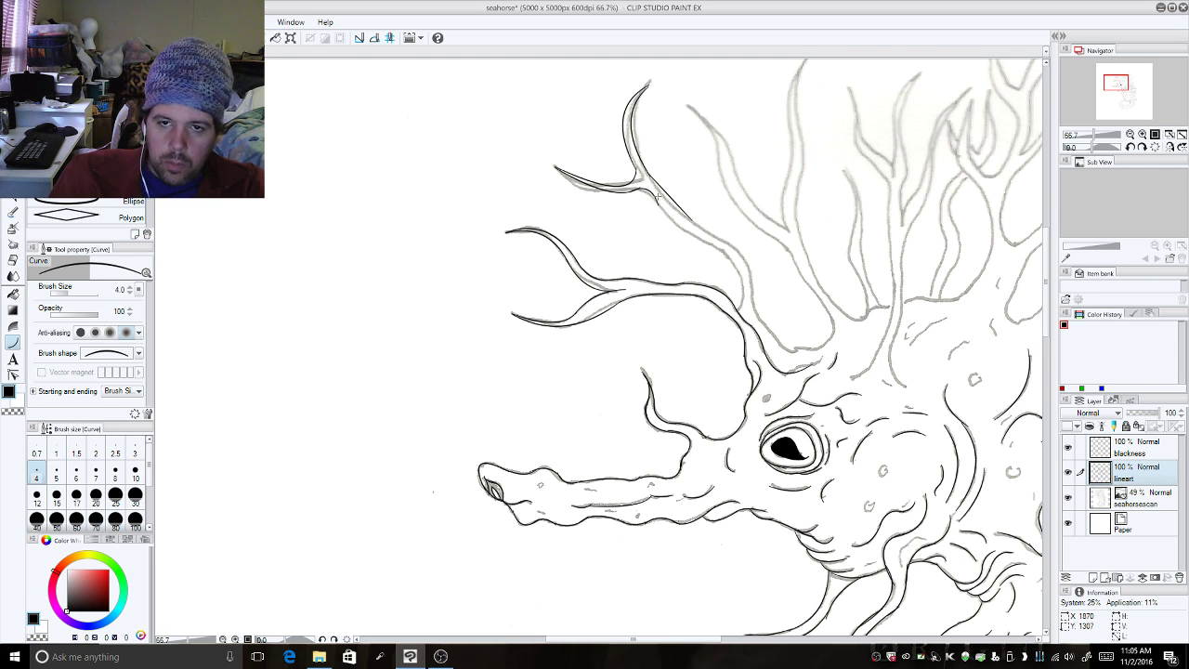
key(ctrl+z)
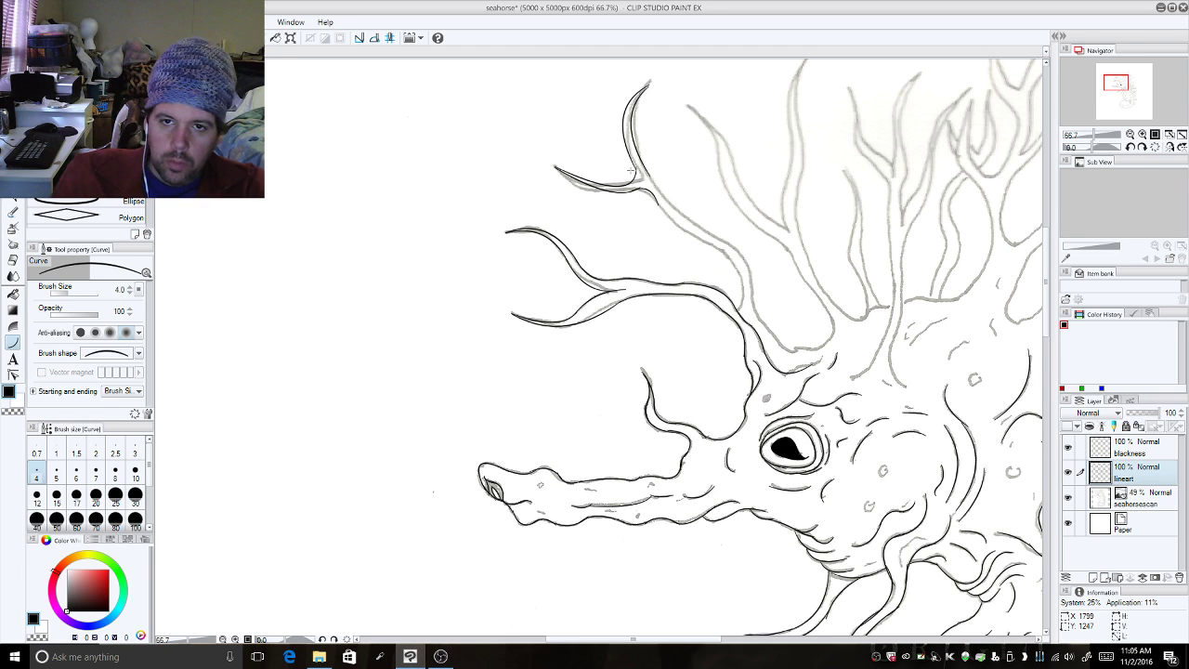
drag(648, 174, 725, 241)
click(680, 227)
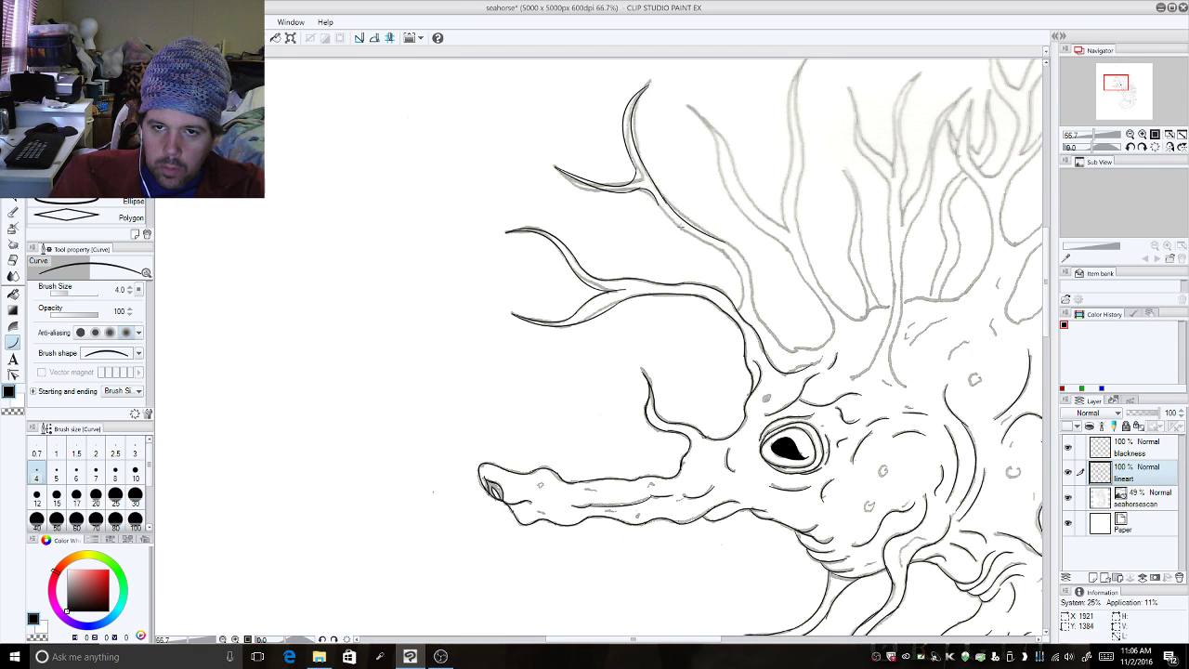
drag(655, 199, 726, 252)
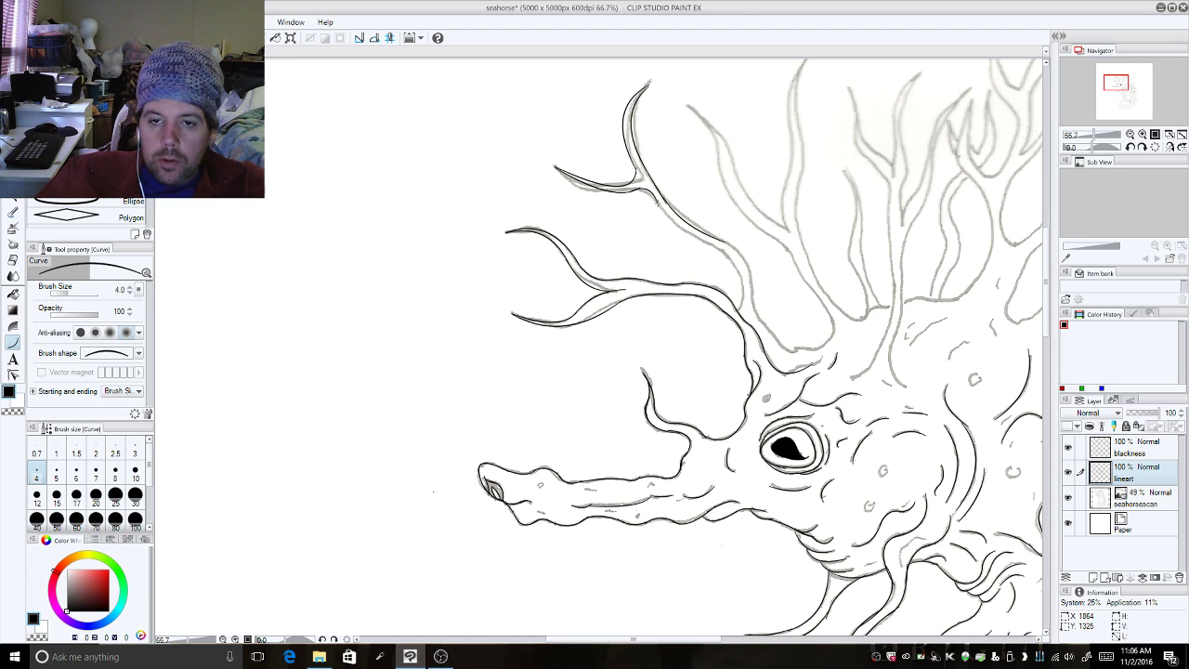
drag(656, 201, 723, 248)
click(691, 243)
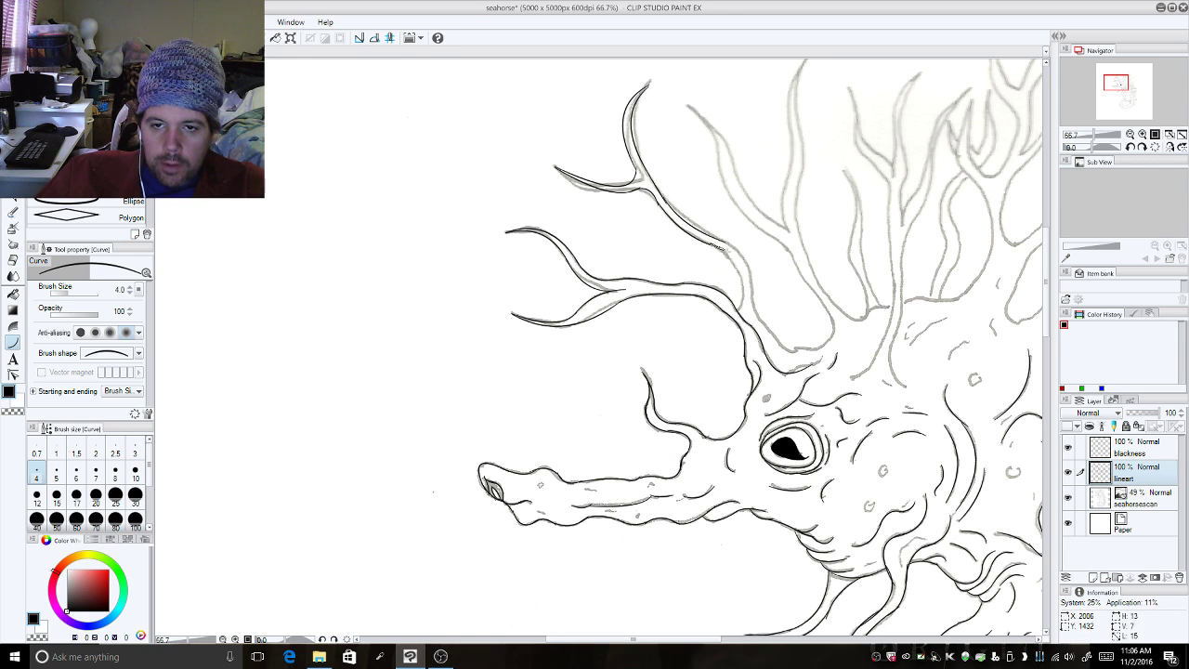
Trace both edges of the same branch's lower stem, from the bend down to its base on the head.
drag(725, 250, 740, 311)
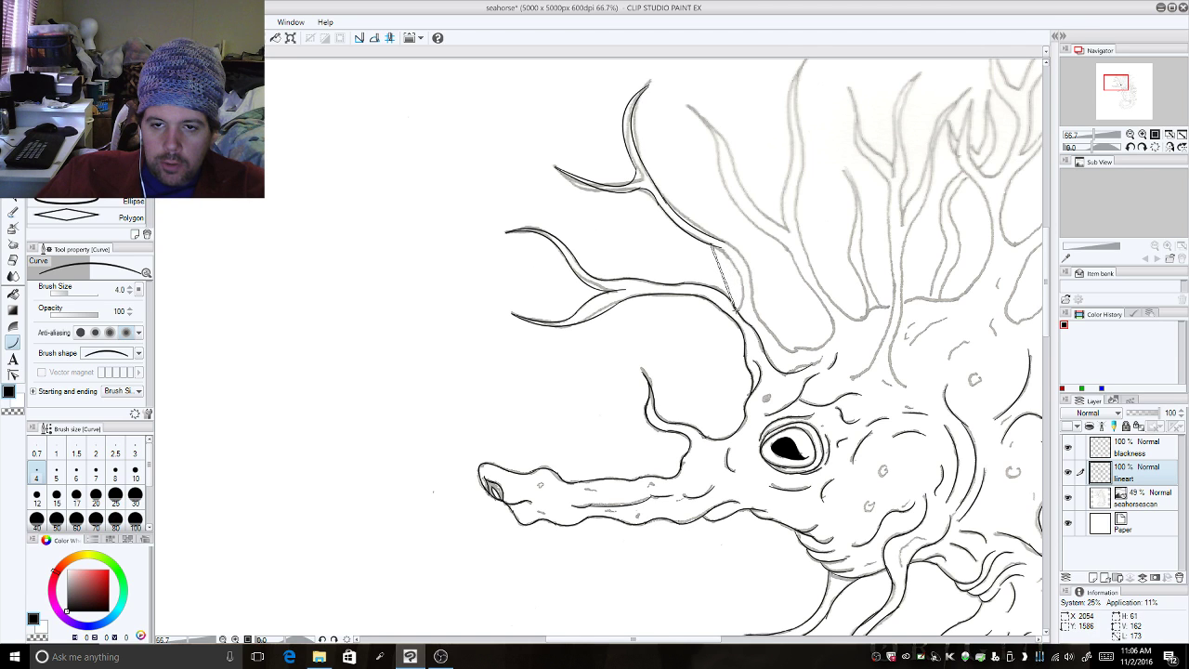
click(755, 265)
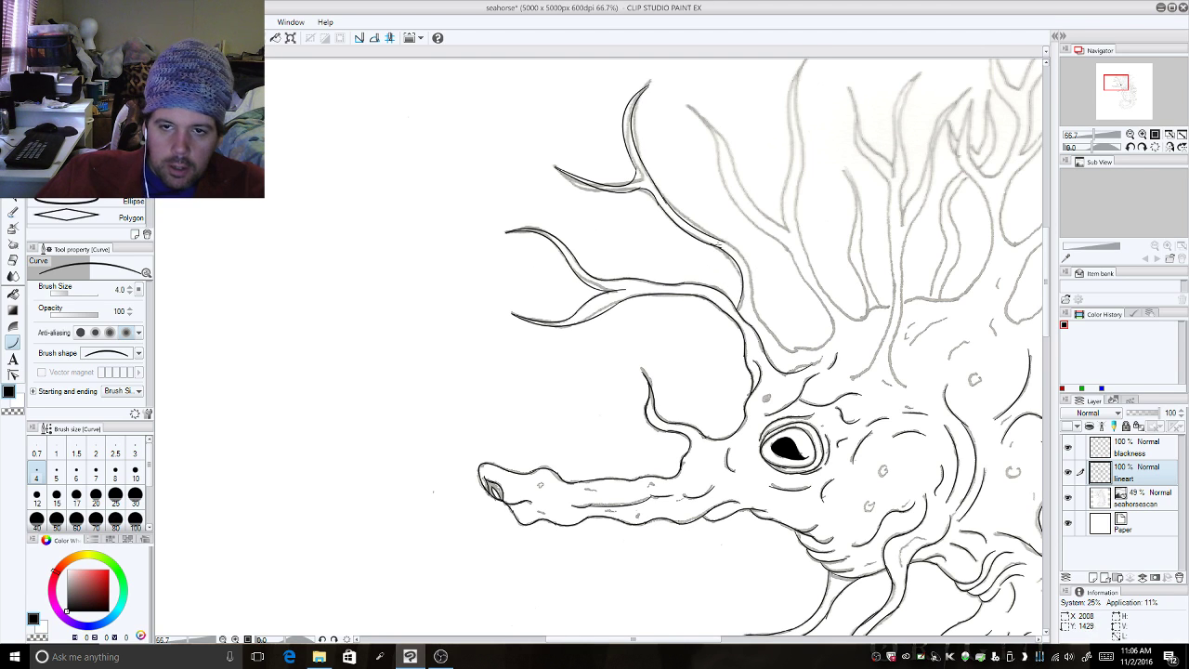
drag(720, 239, 753, 312)
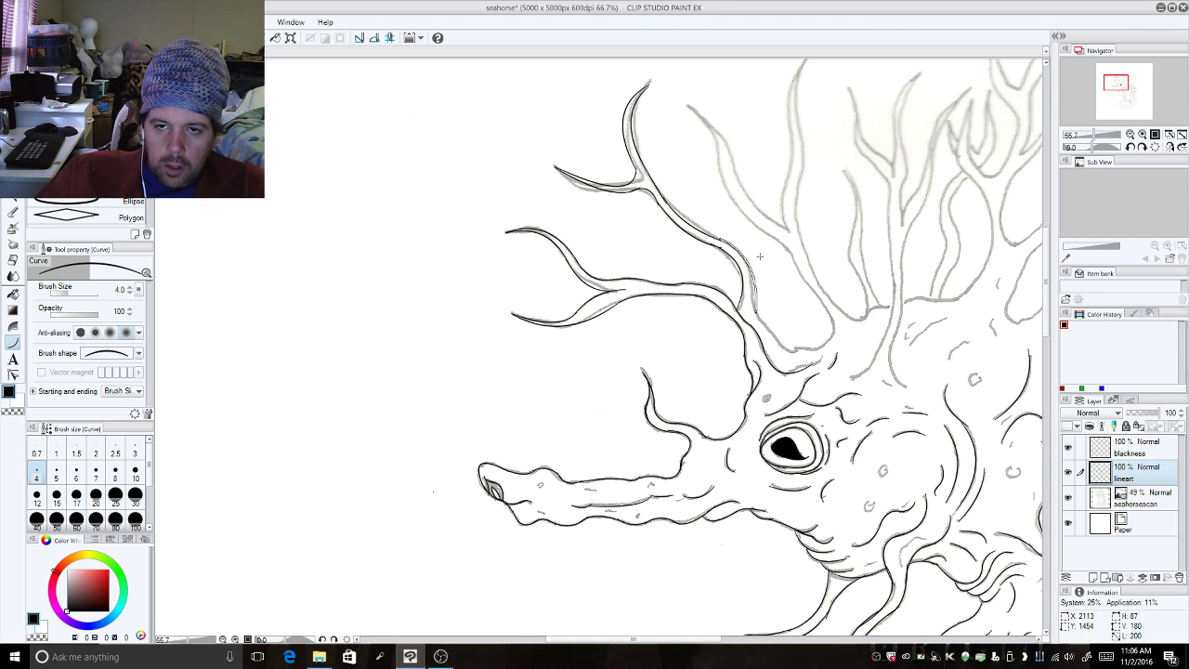
click(756, 296)
drag(756, 298, 793, 351)
click(754, 330)
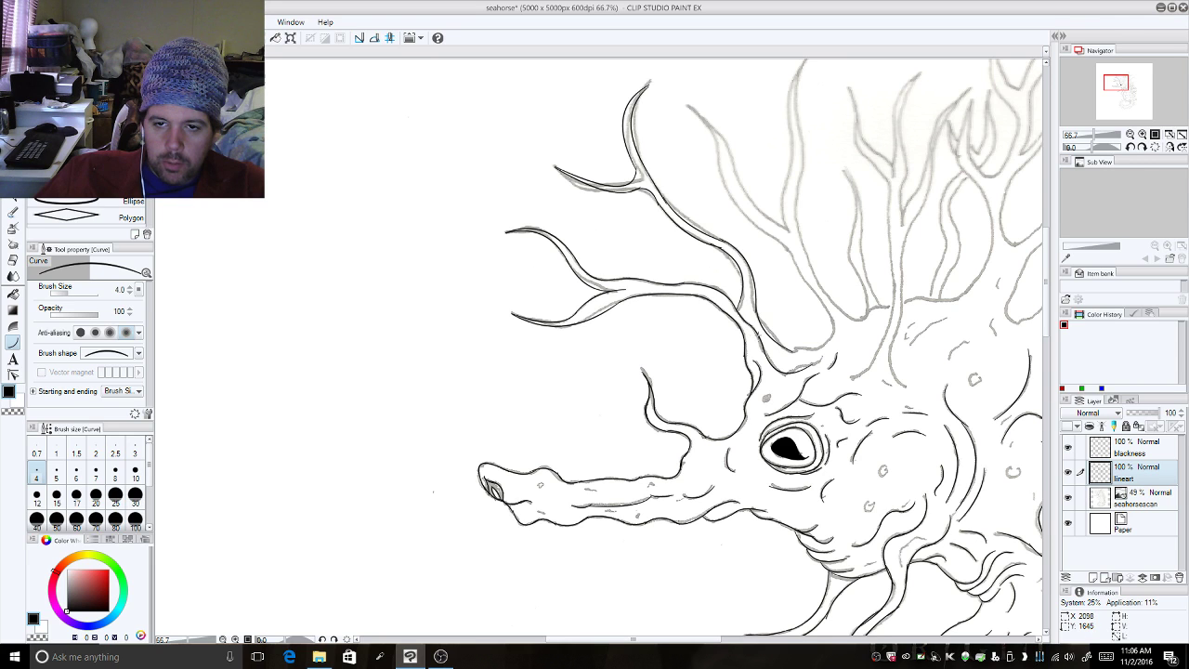
Ink the rounded U-shaped gap between the base of this branch and the stem of the next forked branch.
drag(790, 351, 829, 314)
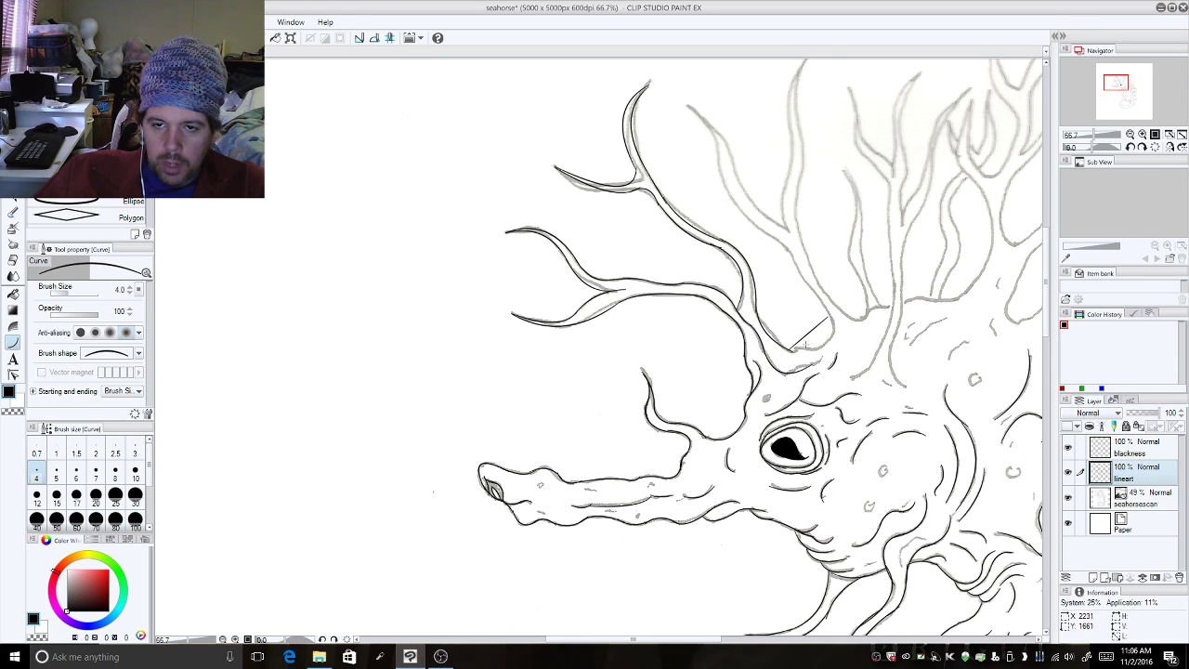
click(804, 349)
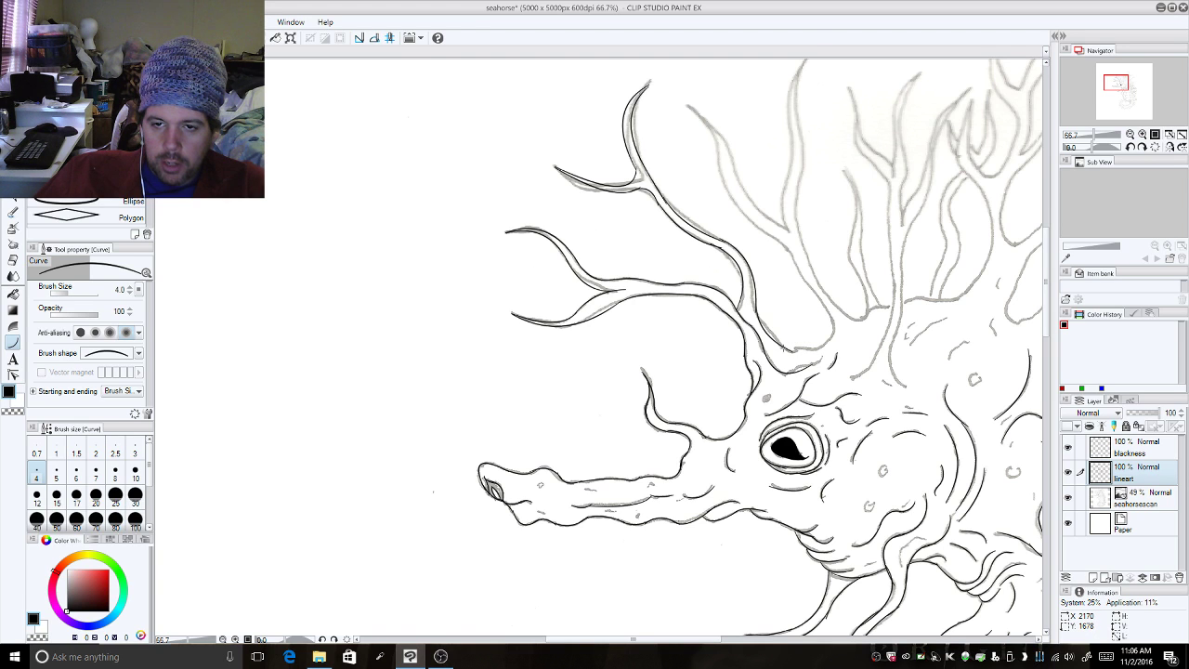
drag(782, 350, 821, 295)
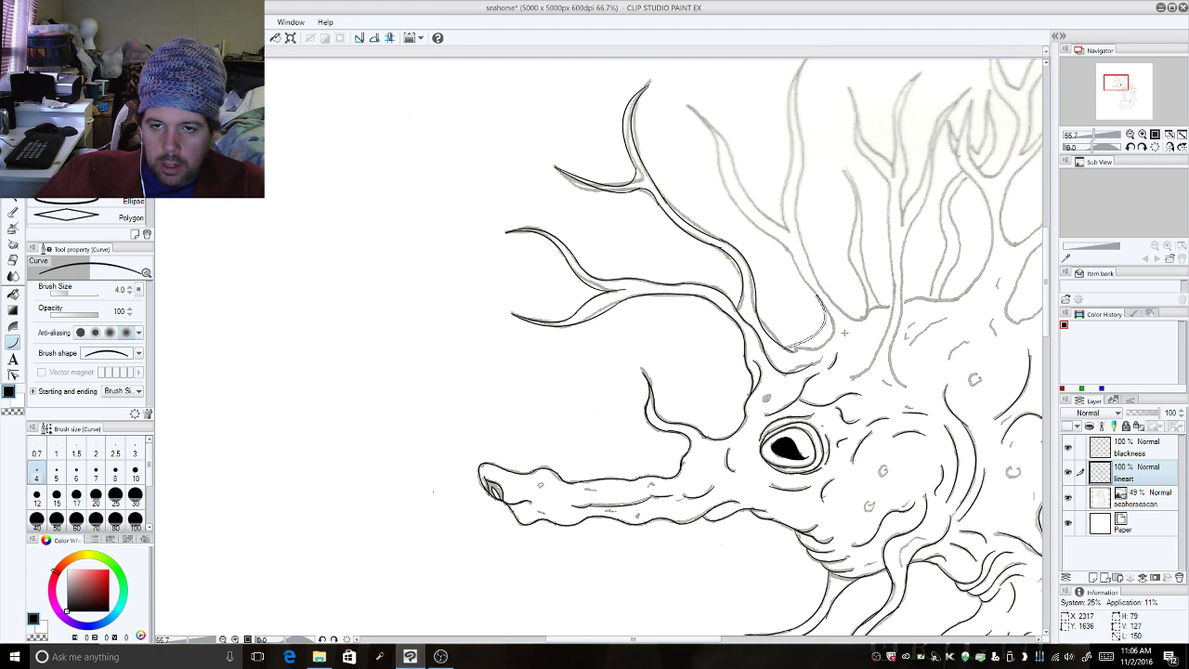
click(862, 364)
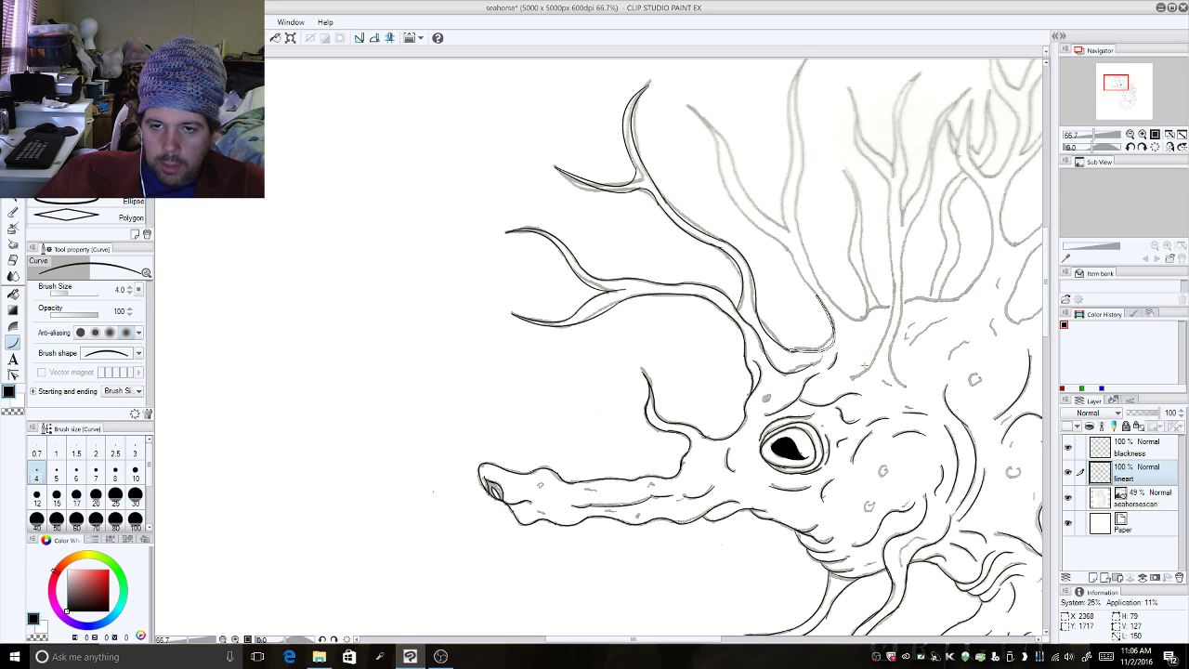
click(865, 365)
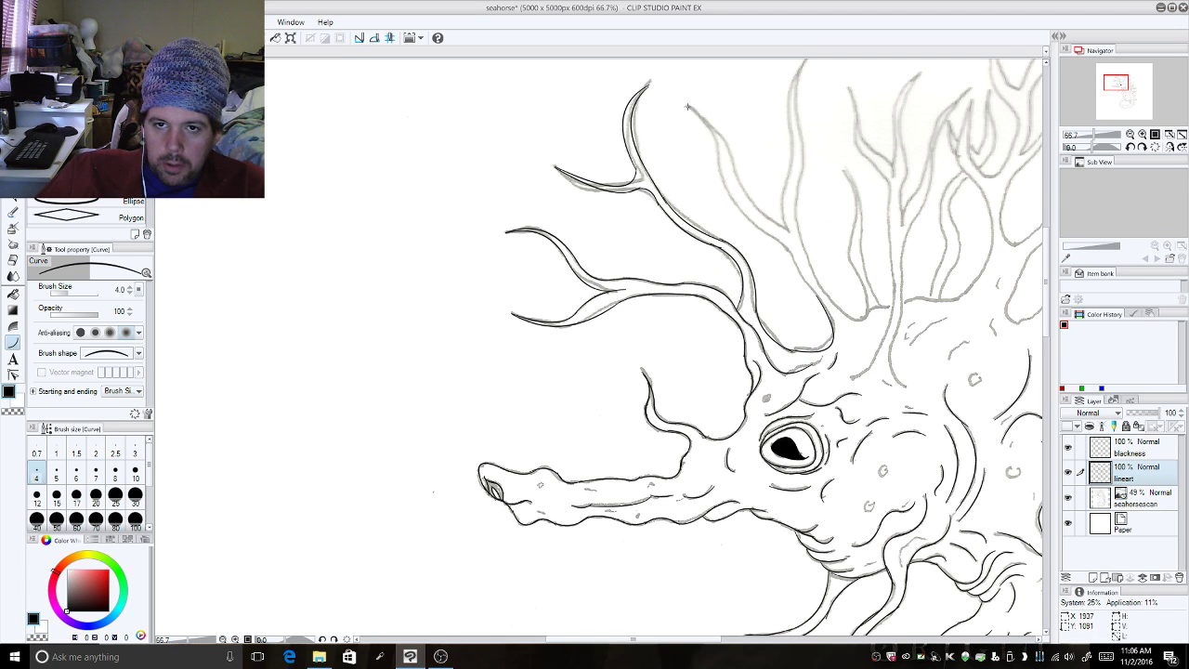
Trace the outer edge of the front prong on the next forked branch, from its tip to the stem.
drag(687, 107, 723, 182)
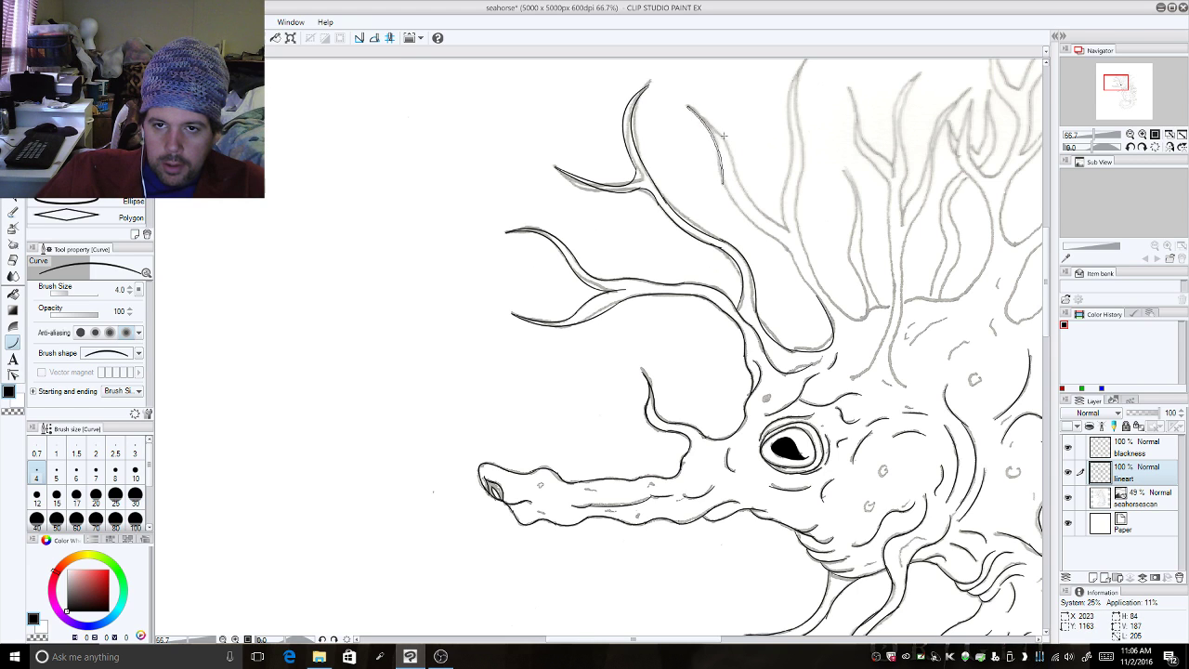
click(728, 140)
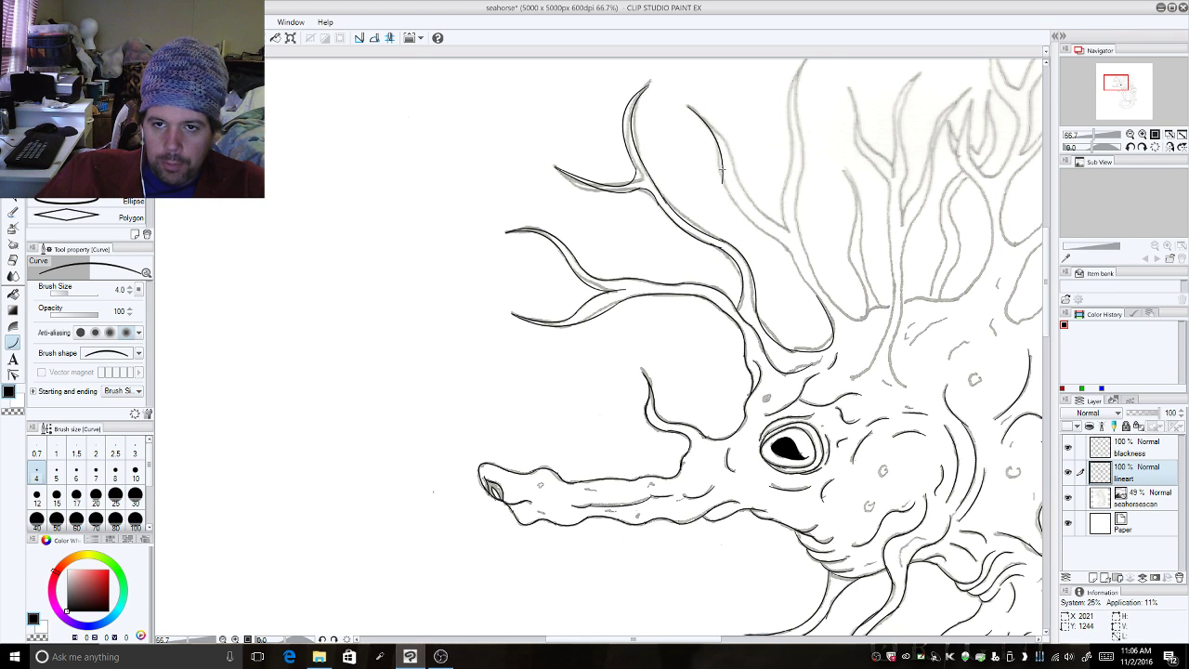
drag(720, 168, 784, 242)
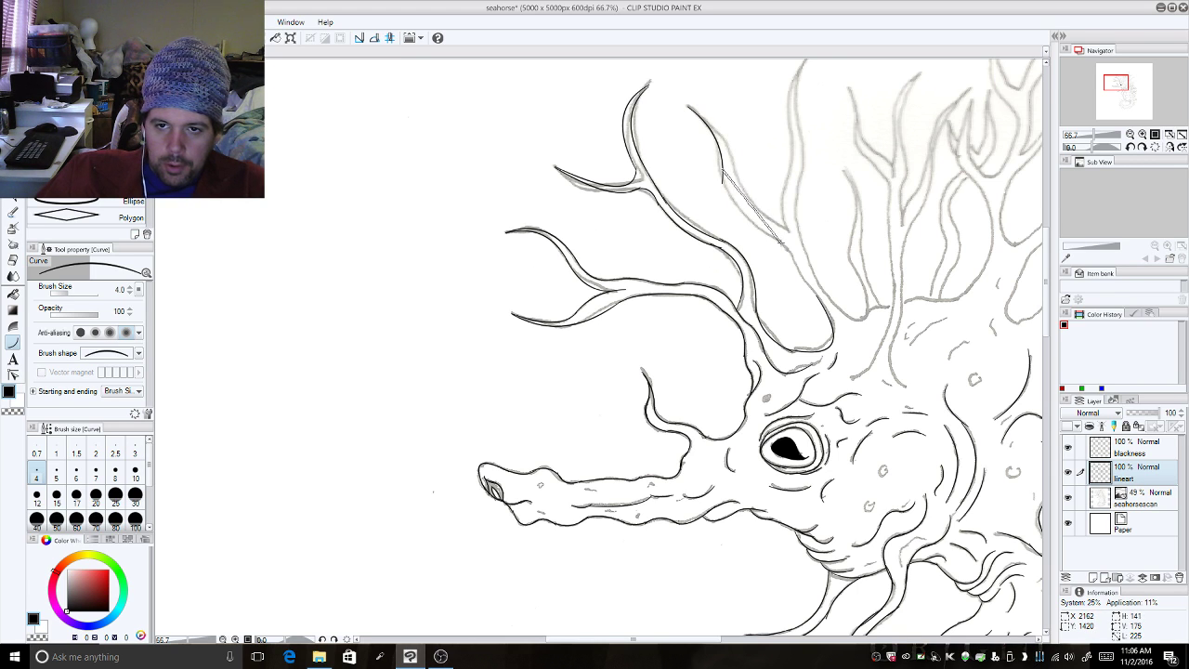
click(719, 220)
Trace the inner edge of that front prong down to the fork junction, redoing the lower section.
drag(689, 107, 788, 233)
click(732, 134)
click(732, 215)
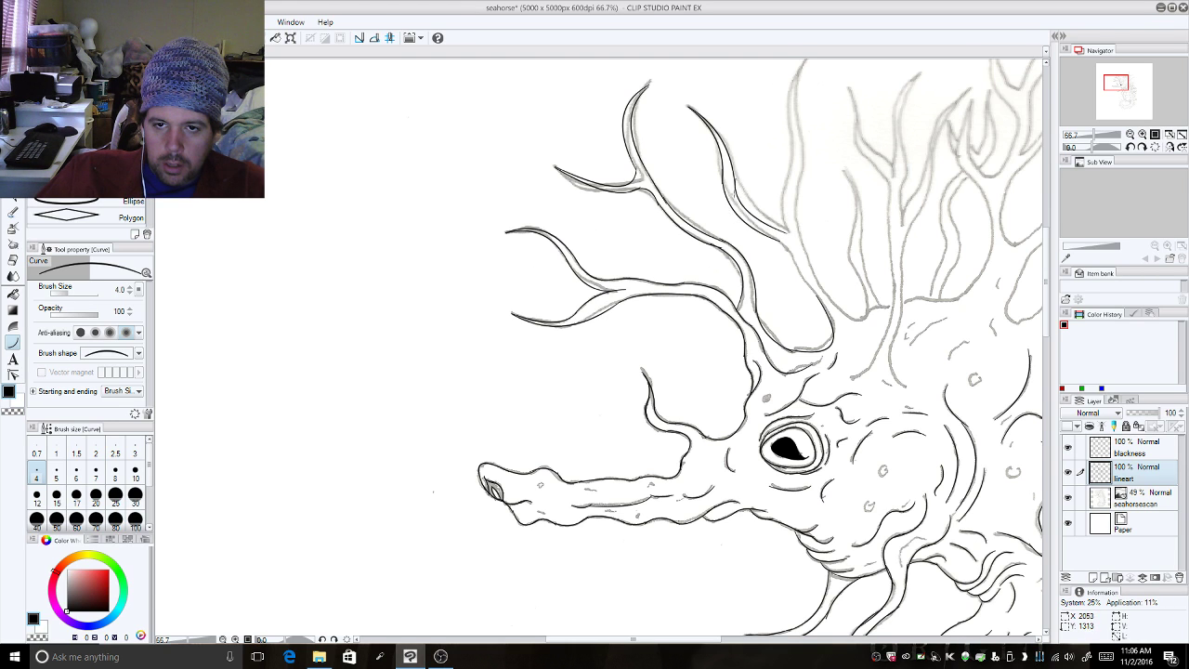
key(ctrl+z)
drag(733, 181, 786, 231)
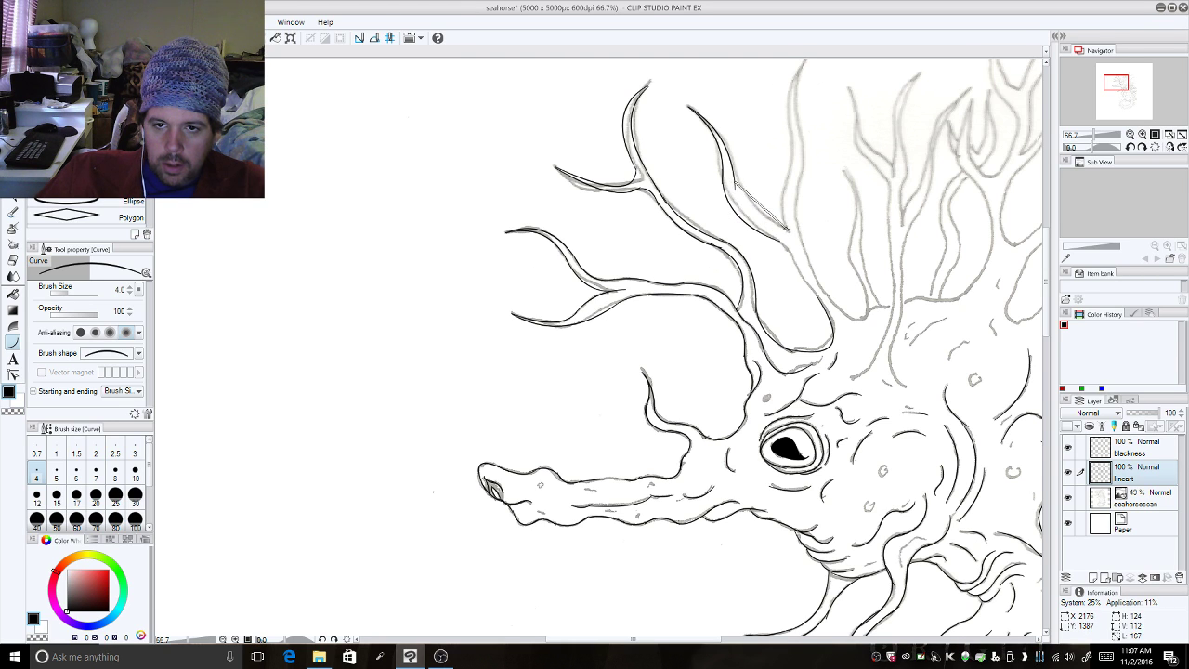
click(756, 215)
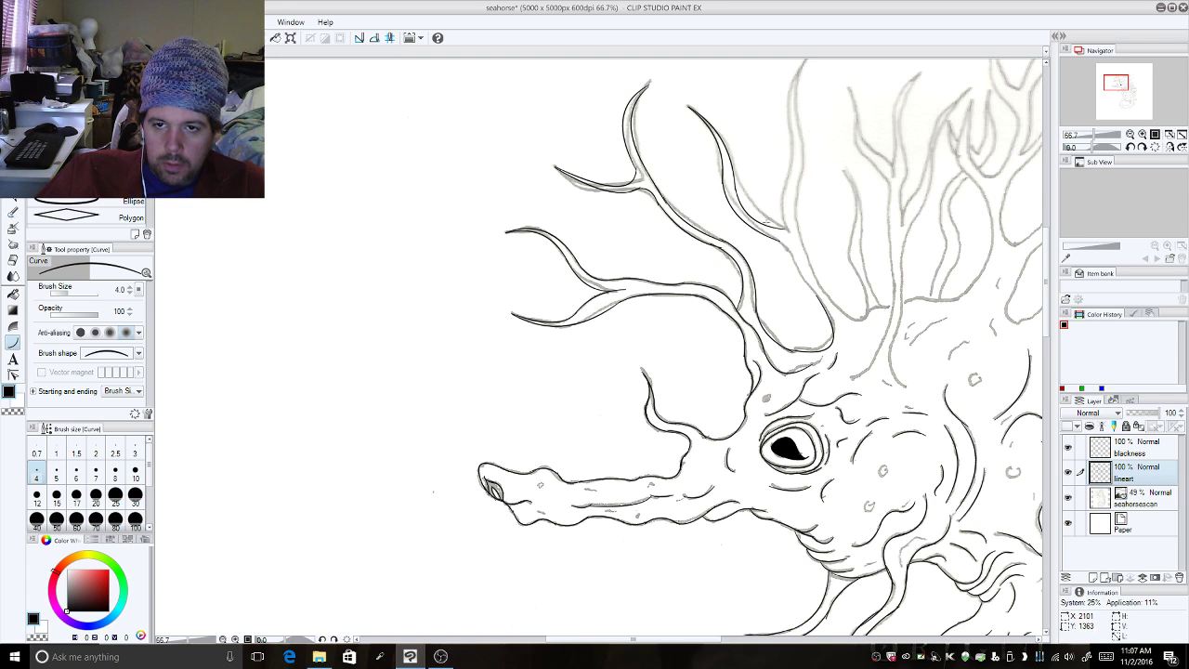
Trace both edges of the upright prong on the same forked branch between the junction and its tip.
drag(789, 233, 788, 109)
click(780, 219)
click(797, 157)
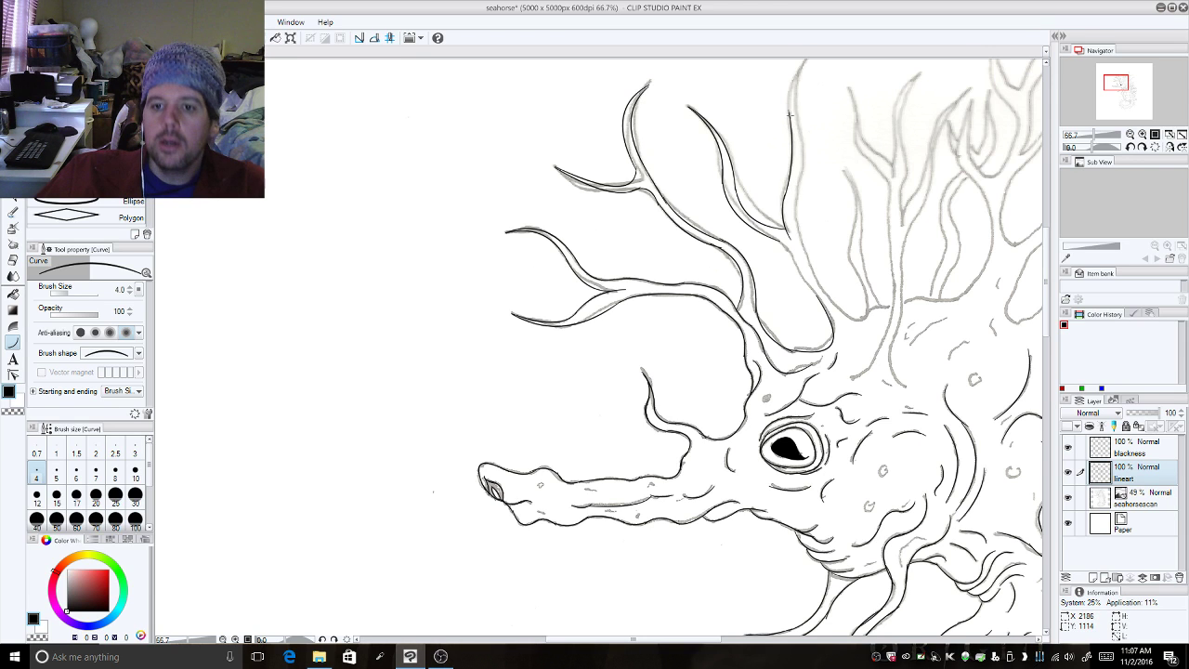
drag(791, 126, 811, 81)
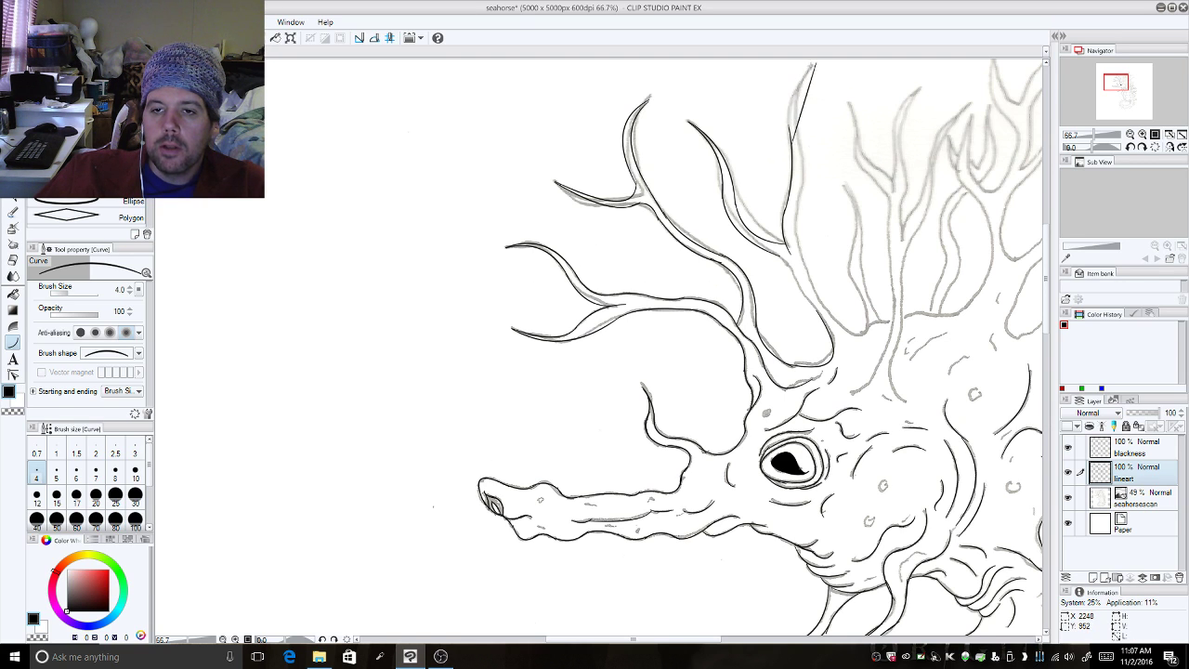
drag(792, 146, 804, 169)
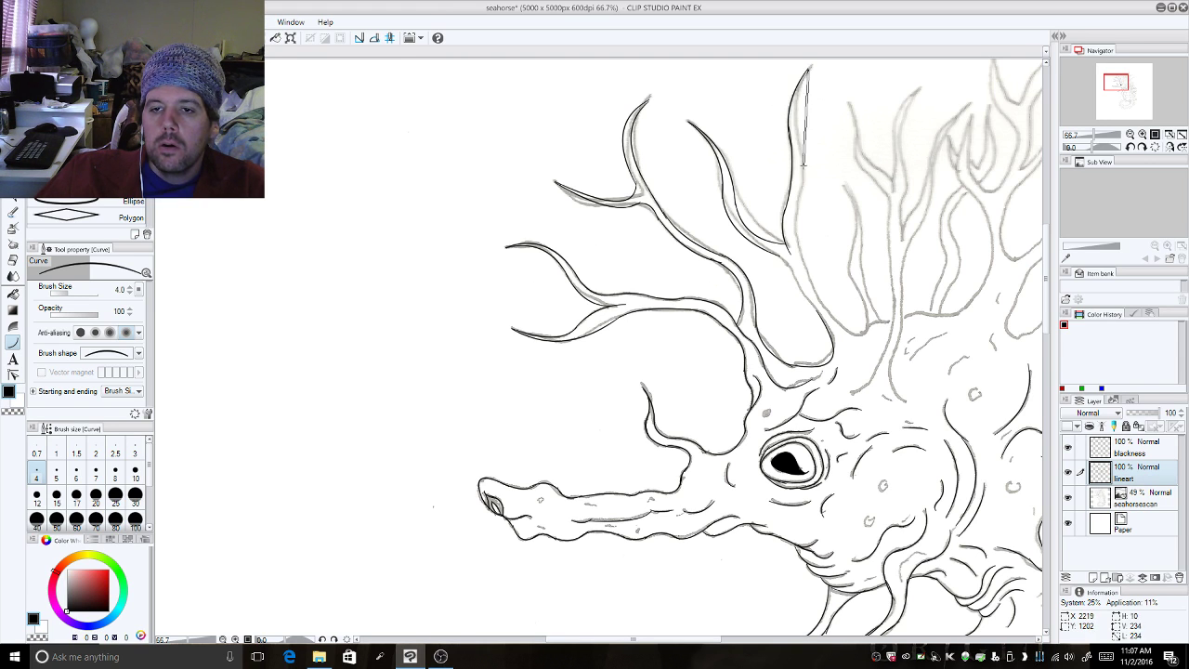
click(783, 120)
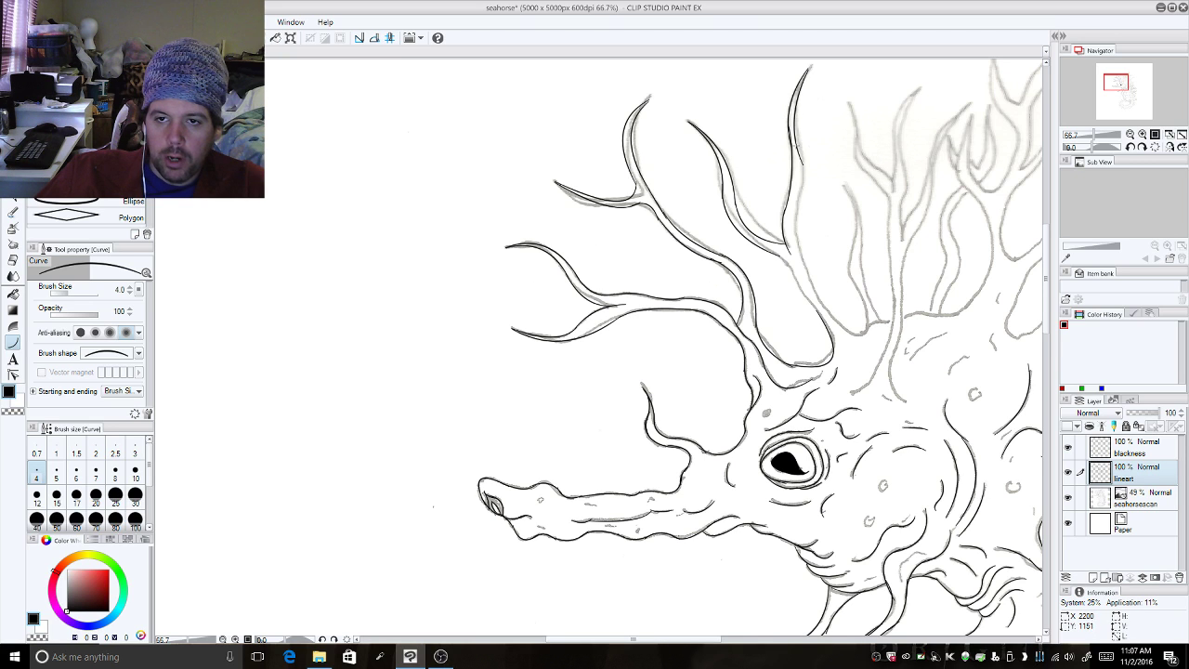
drag(797, 146, 797, 210)
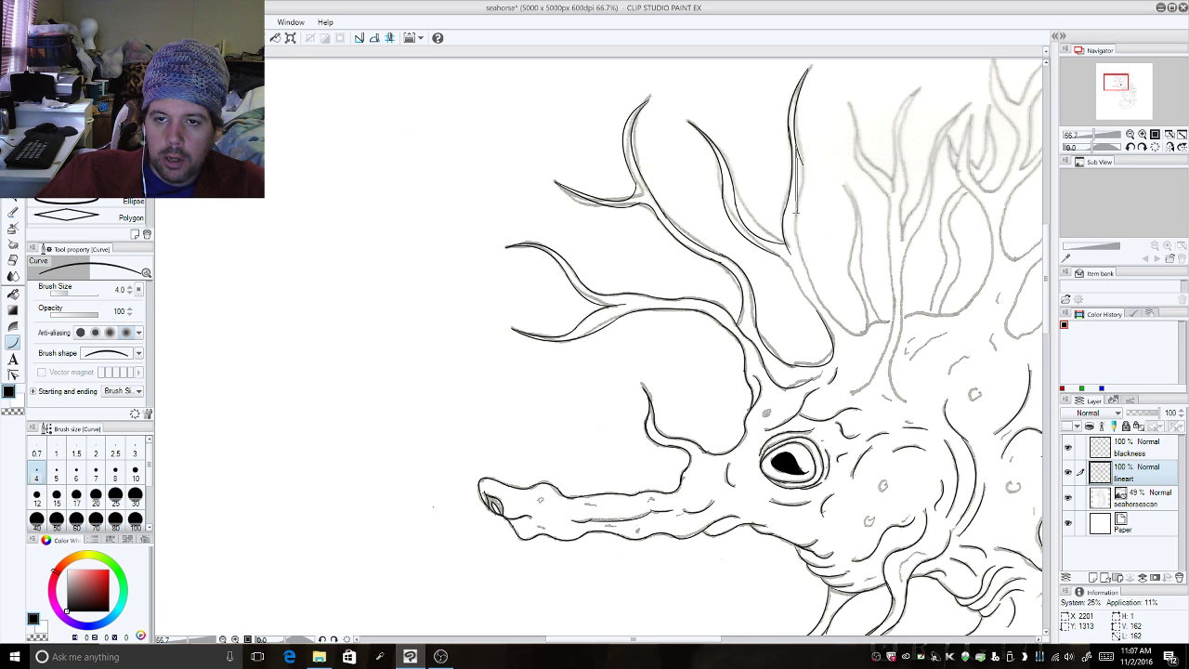
click(809, 176)
Trace both edges of this branch's stem and the curve joining its base to the small single spike.
drag(799, 205, 827, 310)
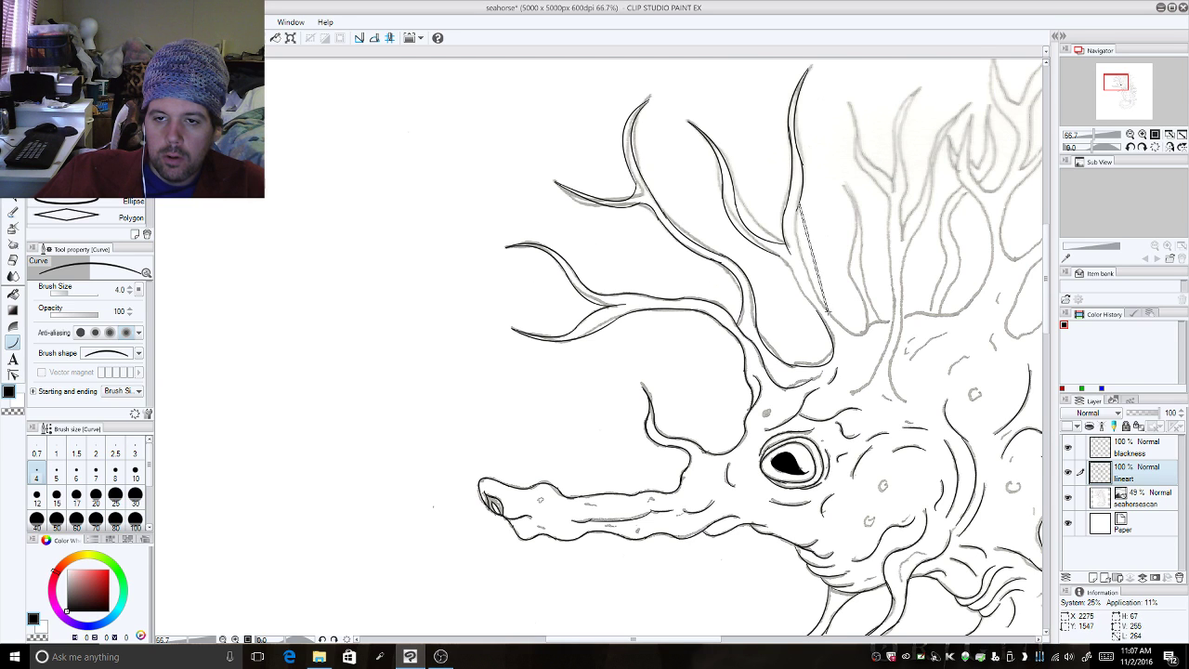
click(788, 272)
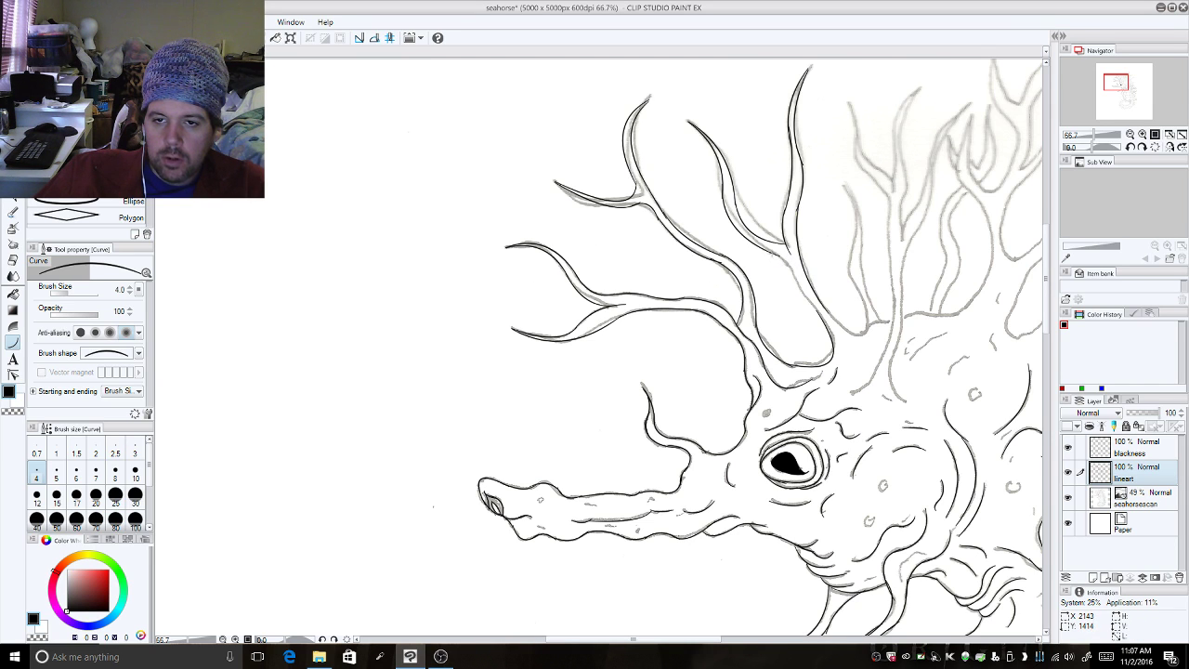
drag(772, 253, 800, 290)
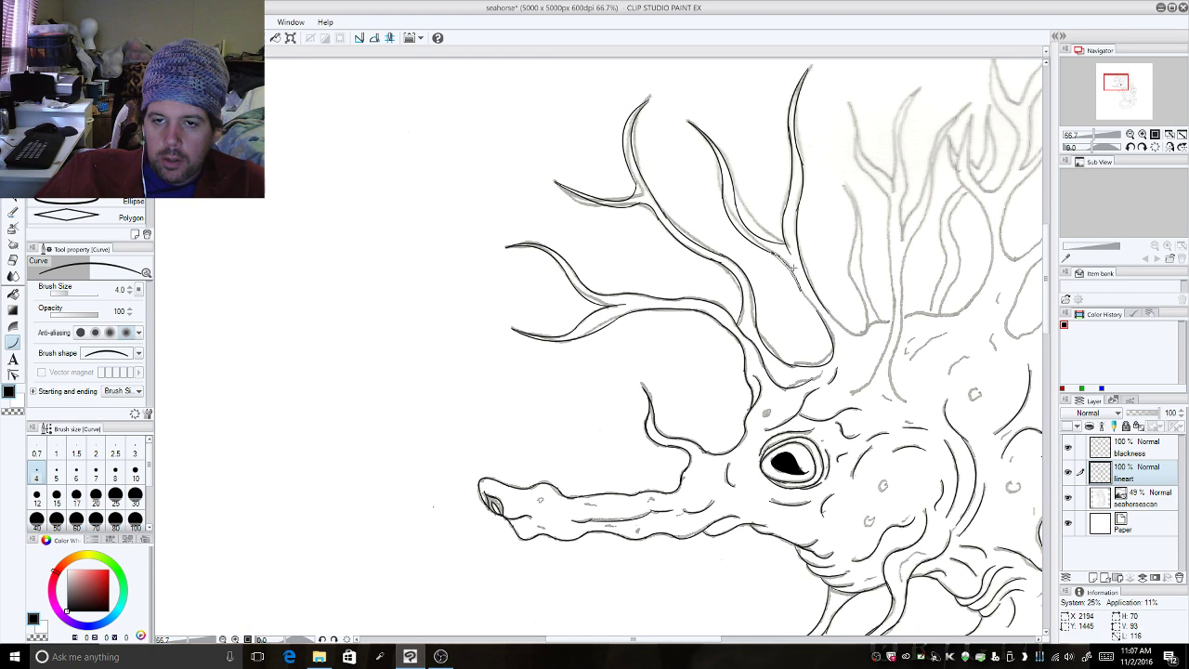
click(795, 271)
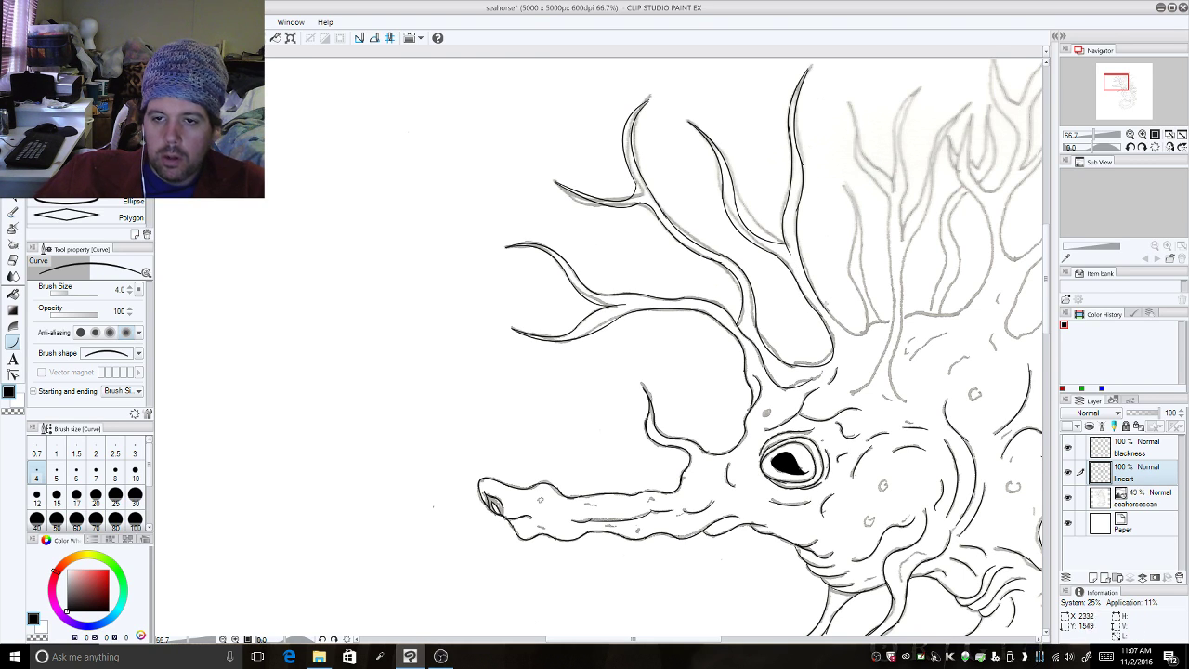
drag(821, 305, 853, 286)
click(862, 353)
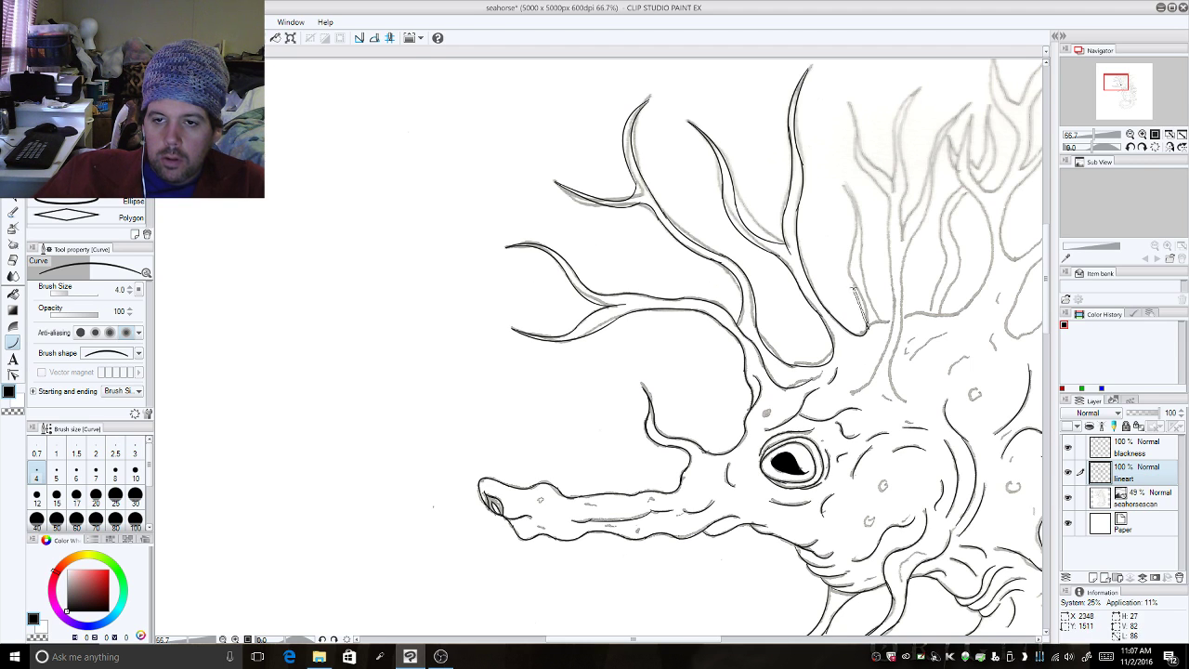
Trace both edges of the small single spike behind the second forked branch, from its tip to its base.
click(868, 293)
drag(857, 295, 888, 323)
click(847, 272)
click(863, 214)
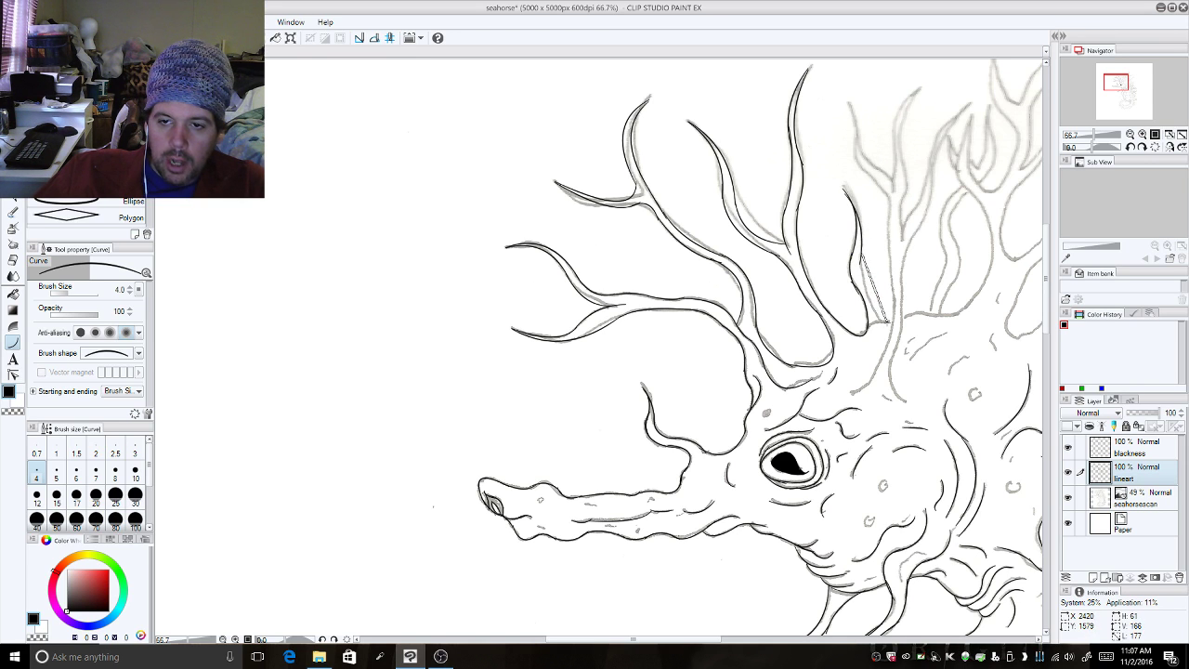
click(863, 311)
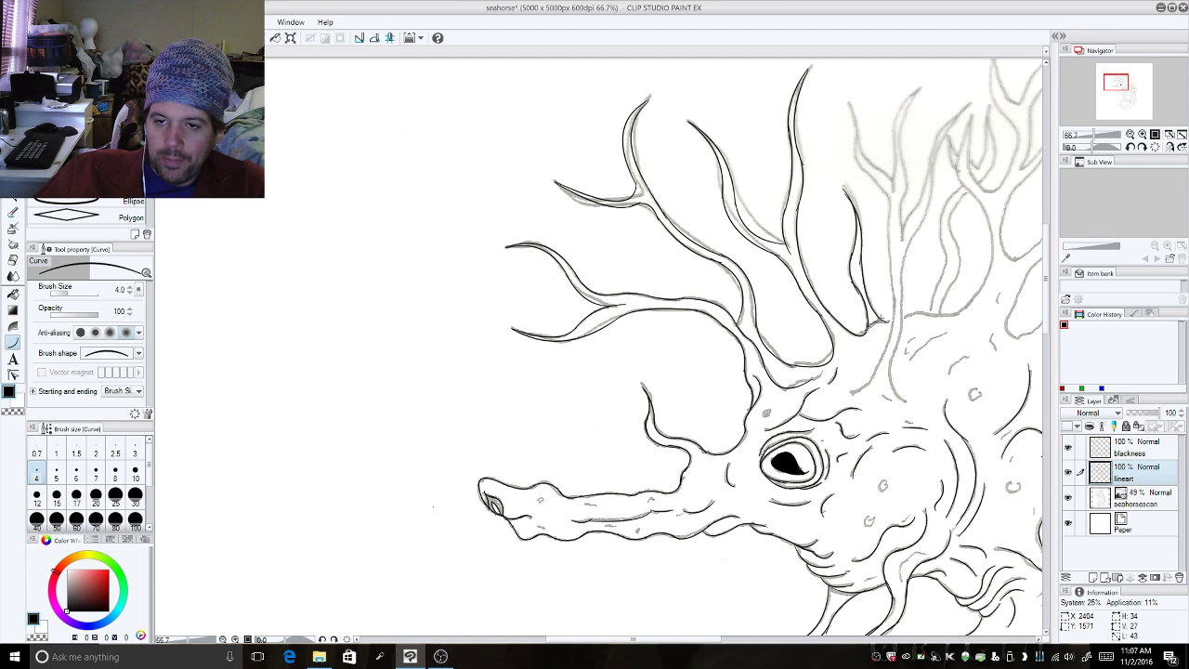
Ink the short head outline from the small spike's base across the tall branch's stem, redoing the first segment.
drag(868, 327, 890, 321)
click(873, 326)
key(ctrl+z)
click(872, 322)
click(888, 323)
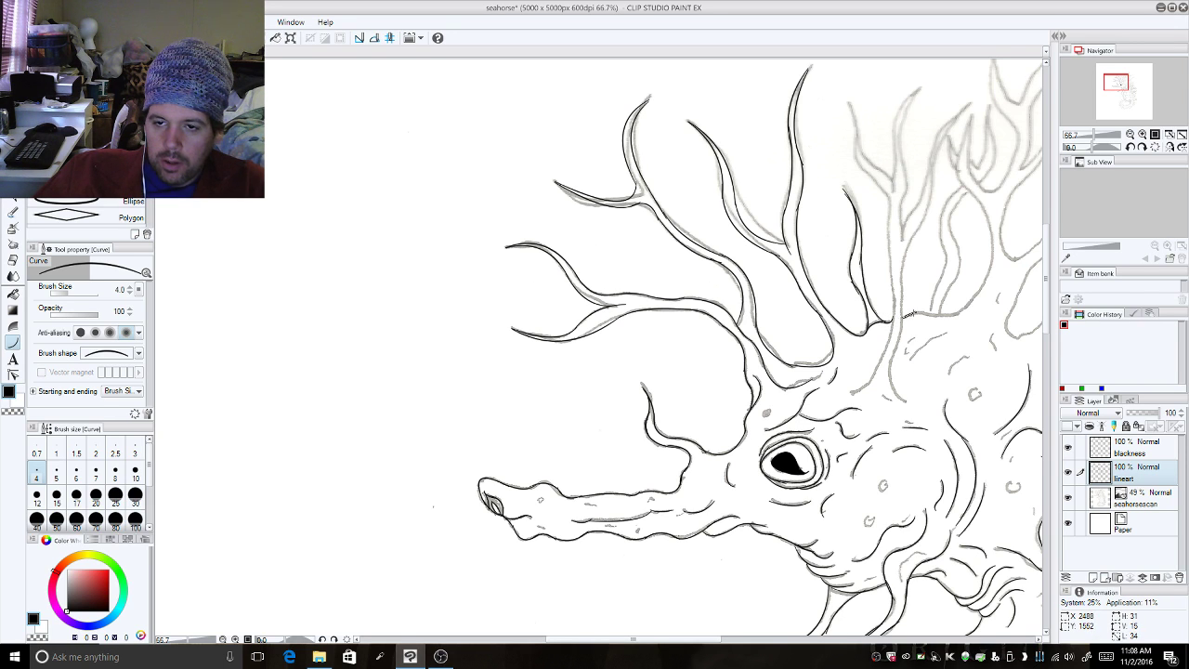
click(909, 318)
Continue the head outline behind the tall branch and up the long curve of the next appendage, redoing the rising part.
mouse_move(912, 315)
mouse_down()
mouse_move(937, 317)
mouse_move(992, 252)
mouse_up()
click(933, 313)
click(984, 290)
key(ctrl+z)
drag(939, 315, 992, 258)
click(973, 324)
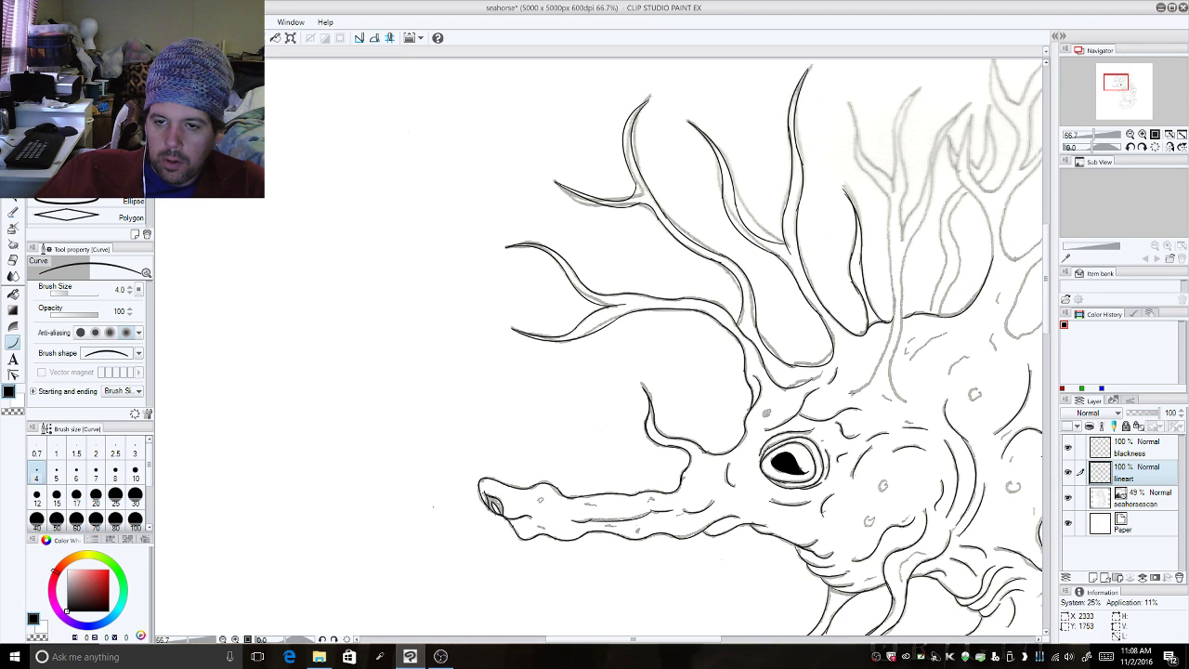
Trace the front edge of the tall forked branch with the Curve tool, covering its stem base, its front prong and the stretch between.
drag(851, 395, 892, 279)
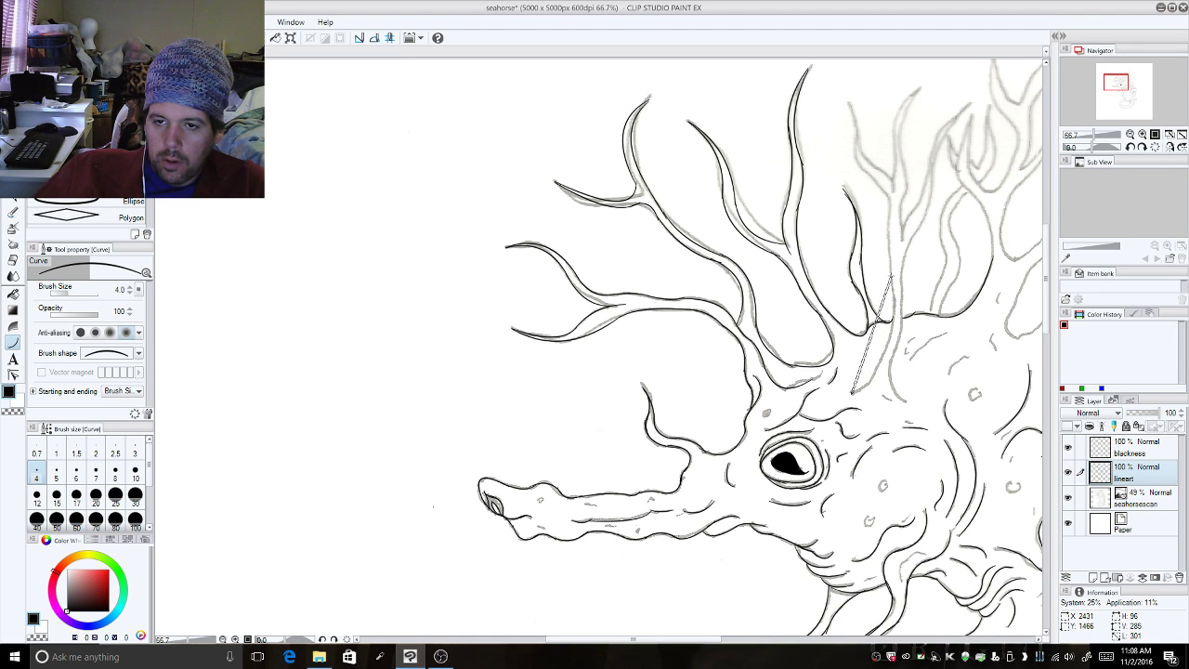
click(902, 356)
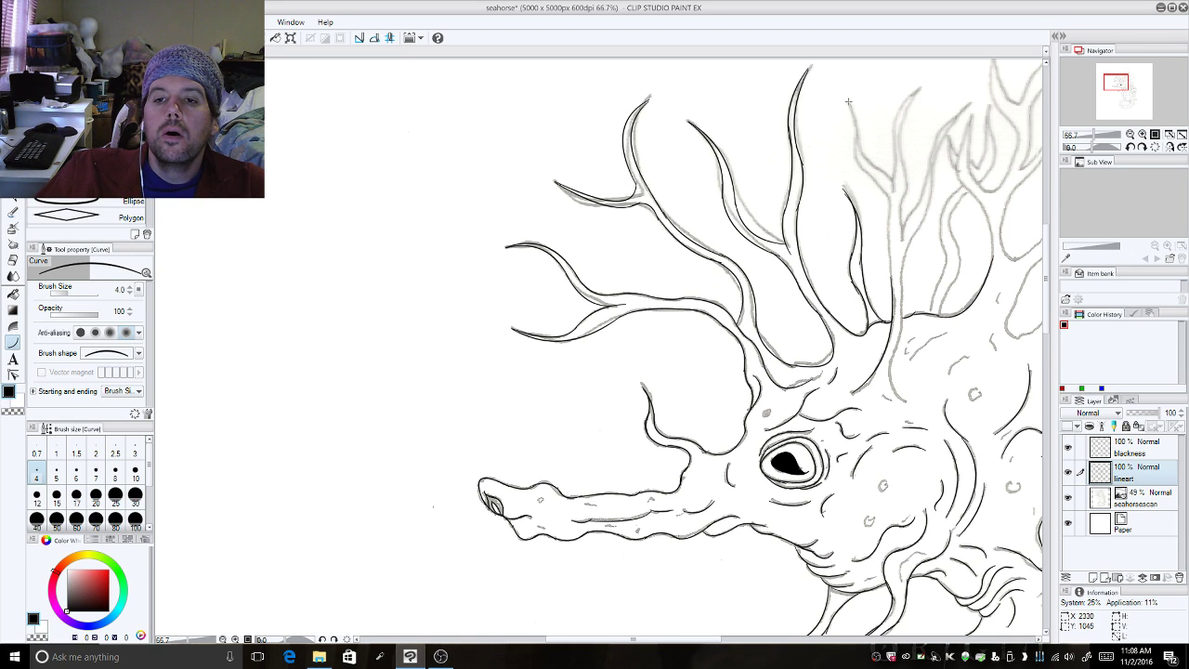
mouse_move(848, 100)
mouse_down()
mouse_move(855, 163)
mouse_move(878, 186)
mouse_move(889, 232)
mouse_up()
click(850, 173)
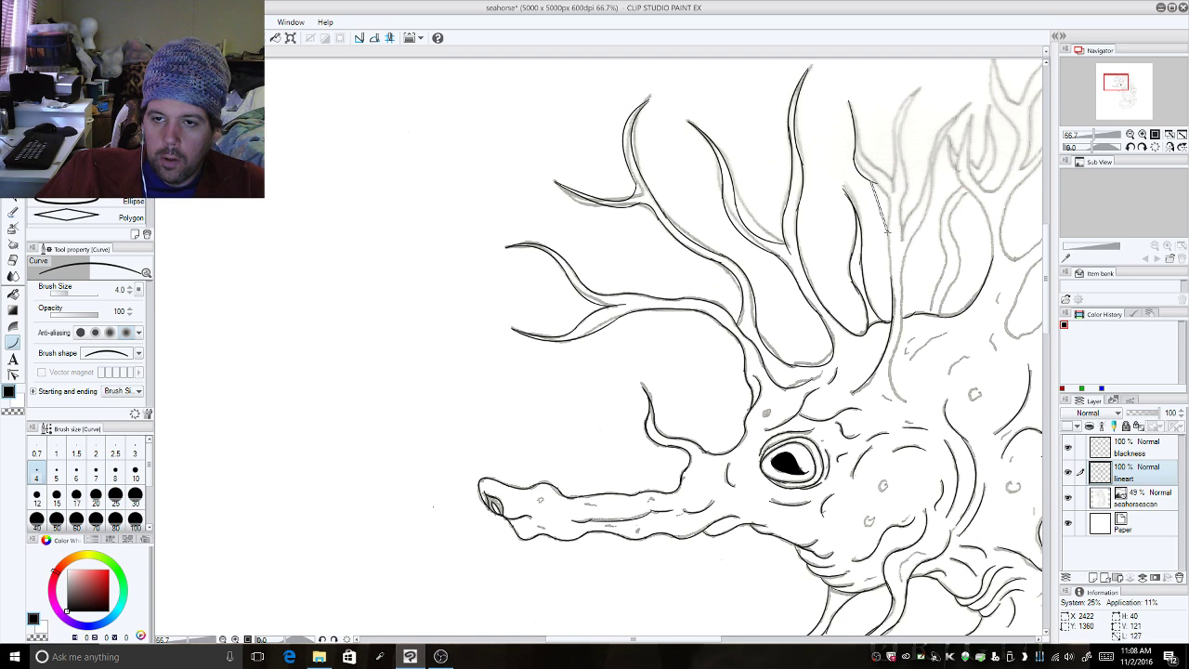
click(893, 202)
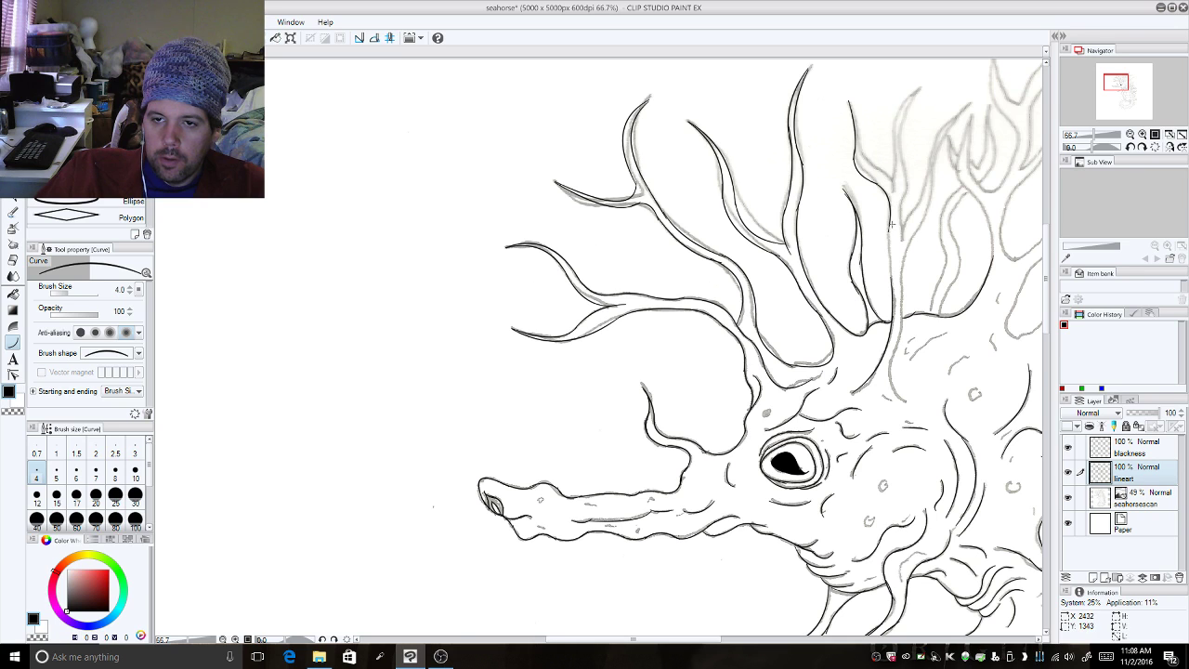
mouse_move(890, 220)
mouse_down()
mouse_move(892, 287)
mouse_move(887, 274)
mouse_up()
click(889, 272)
Ink the inner edge of the front prong from its tip down into the fork.
mouse_move(848, 102)
mouse_down()
mouse_move(861, 166)
mouse_move(882, 178)
mouse_up()
click(865, 134)
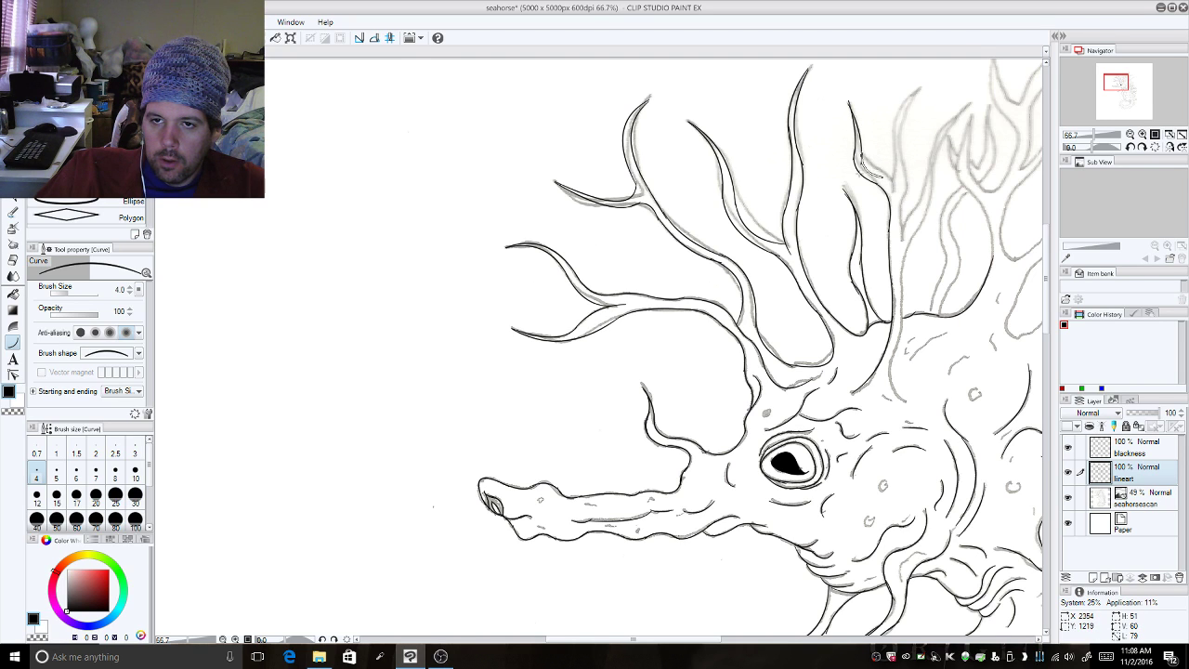
click(863, 180)
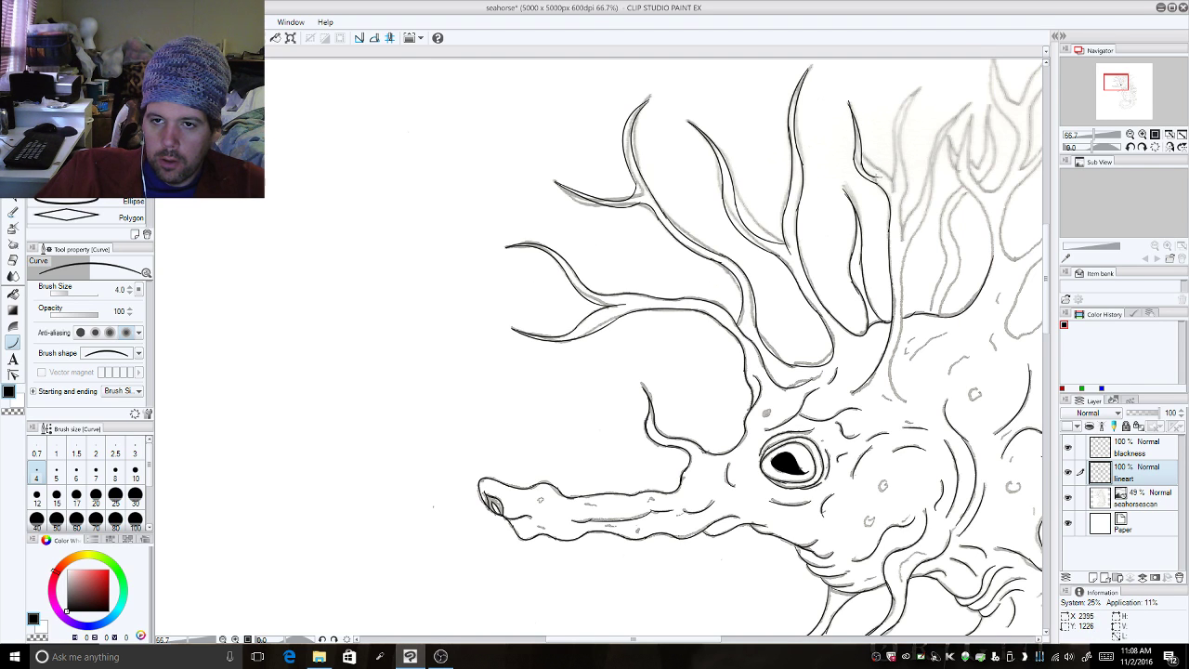
mouse_move(878, 177)
mouse_down()
mouse_move(895, 196)
mouse_move(922, 130)
mouse_up()
click(890, 177)
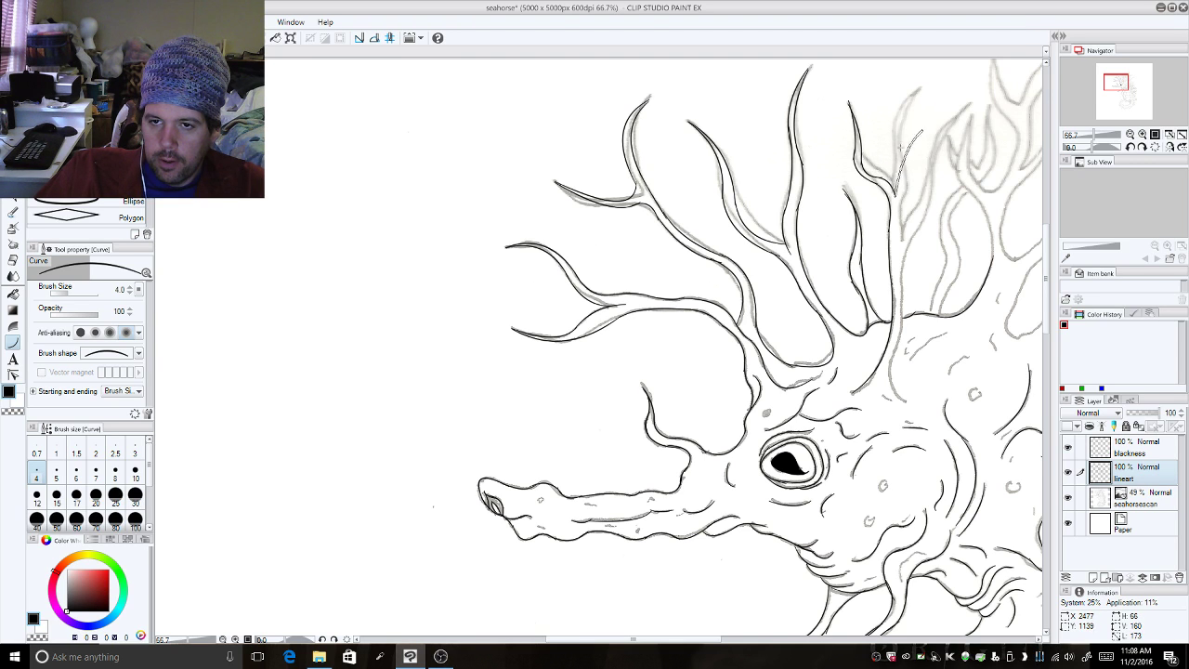
Trace both edges of the shorter rear prong, from the fork to its tip and back down to the stem.
click(899, 183)
drag(902, 195, 922, 131)
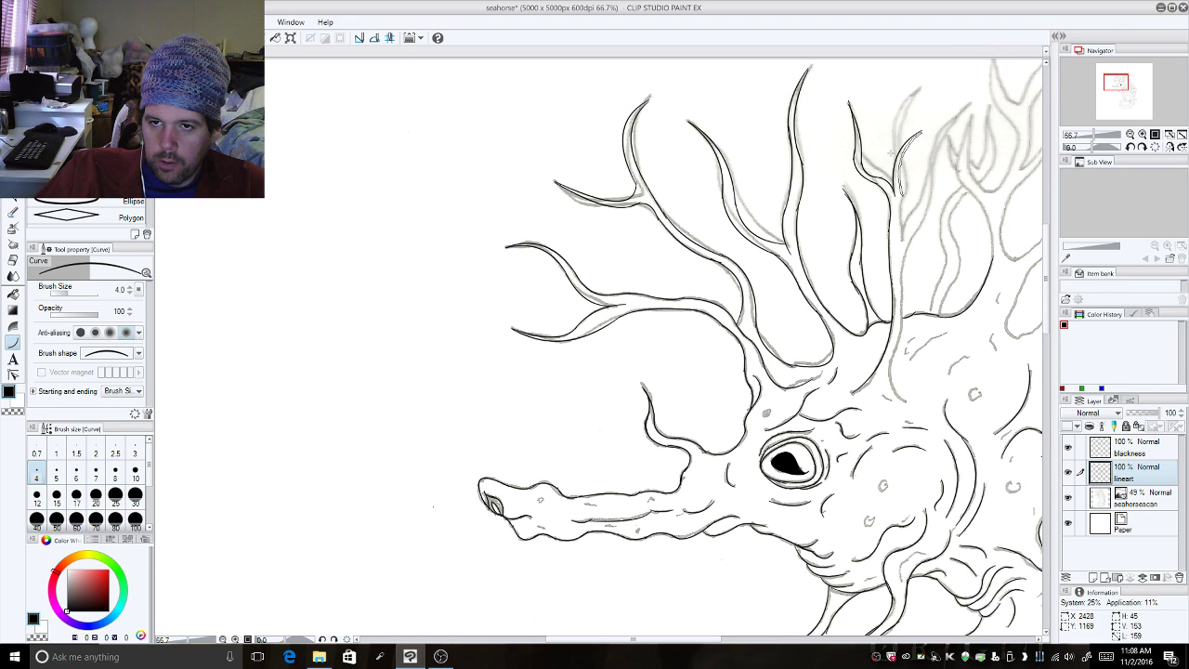
click(889, 144)
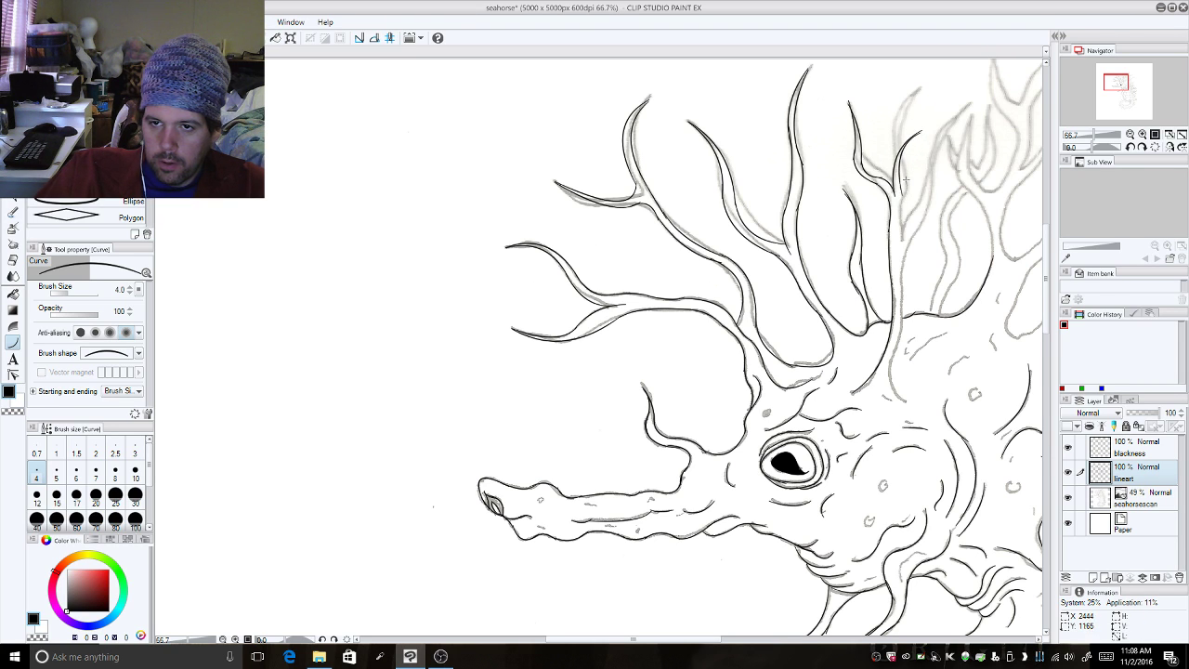
drag(901, 193, 907, 230)
click(903, 213)
click(903, 236)
click(902, 232)
click(937, 179)
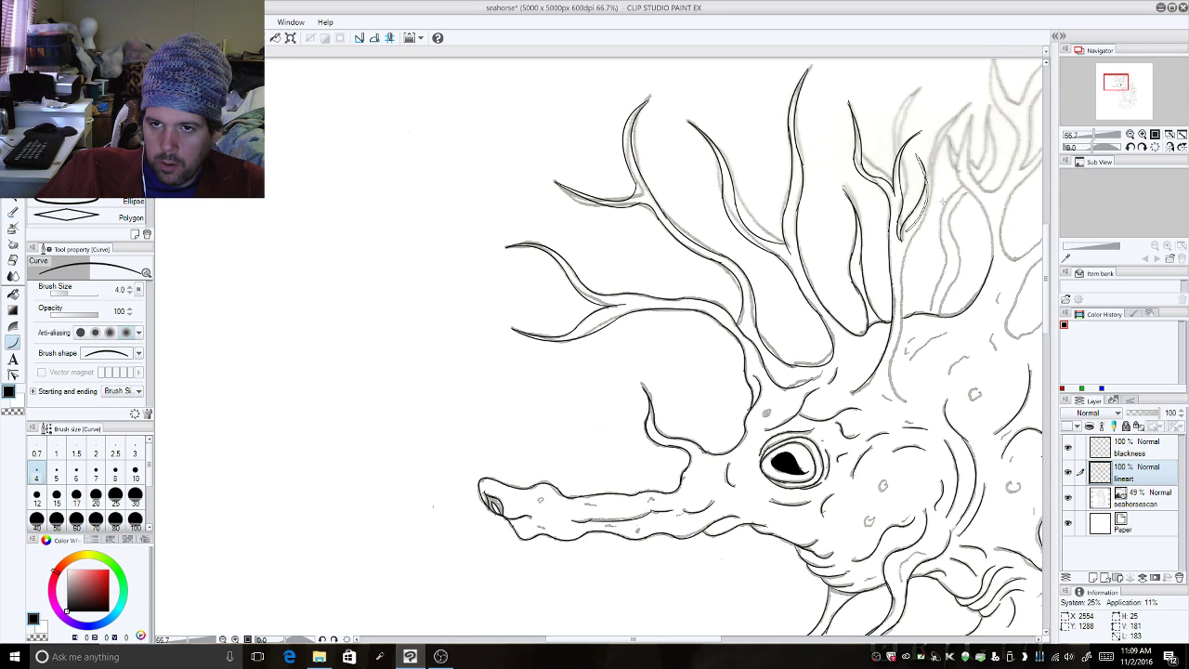
click(930, 193)
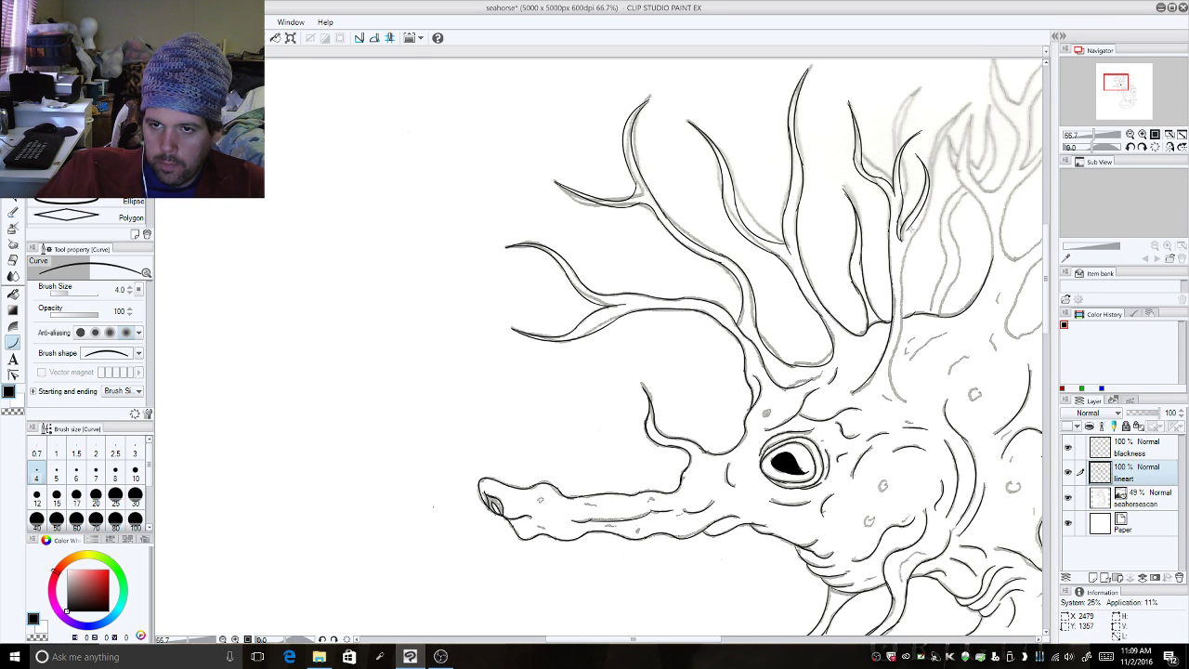
Ink the back edge of the tall branch's stem from below the fork down towards the head.
drag(909, 226, 910, 247)
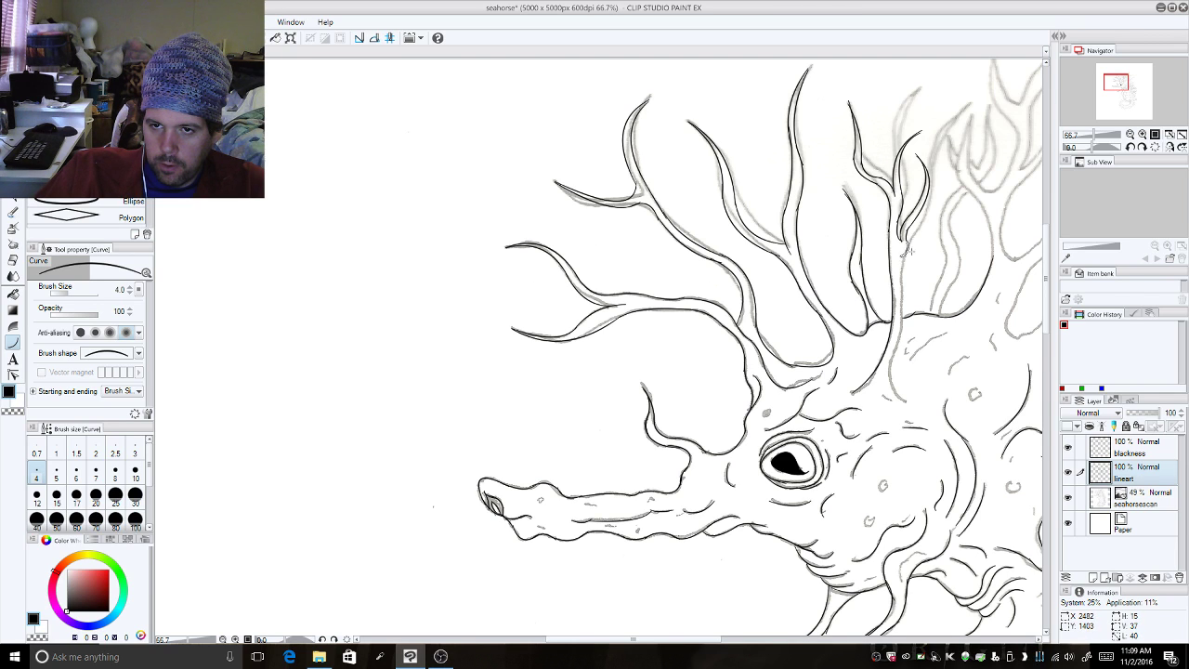
drag(902, 254, 891, 363)
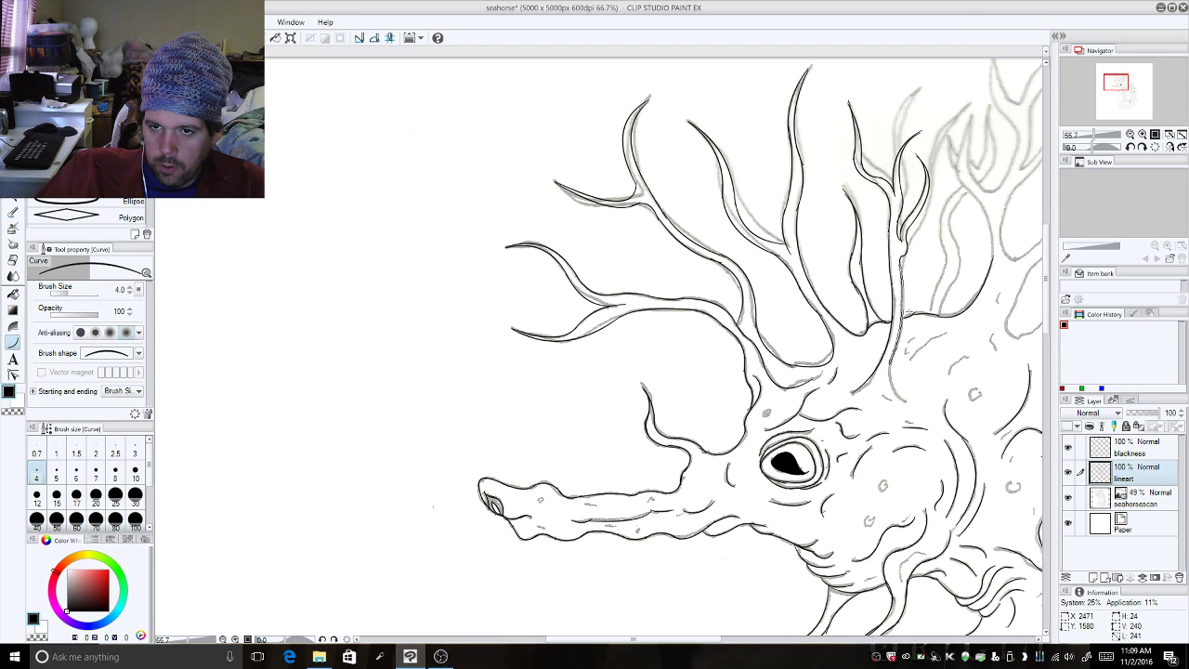
click(908, 297)
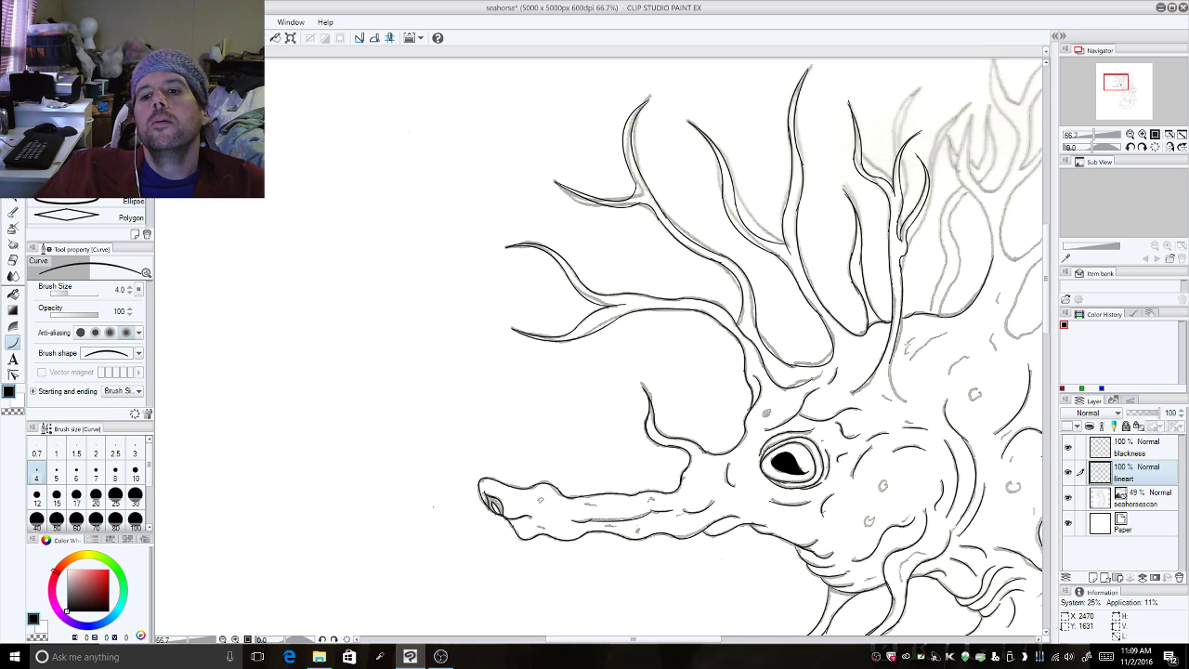
drag(900, 264, 906, 242)
click(911, 259)
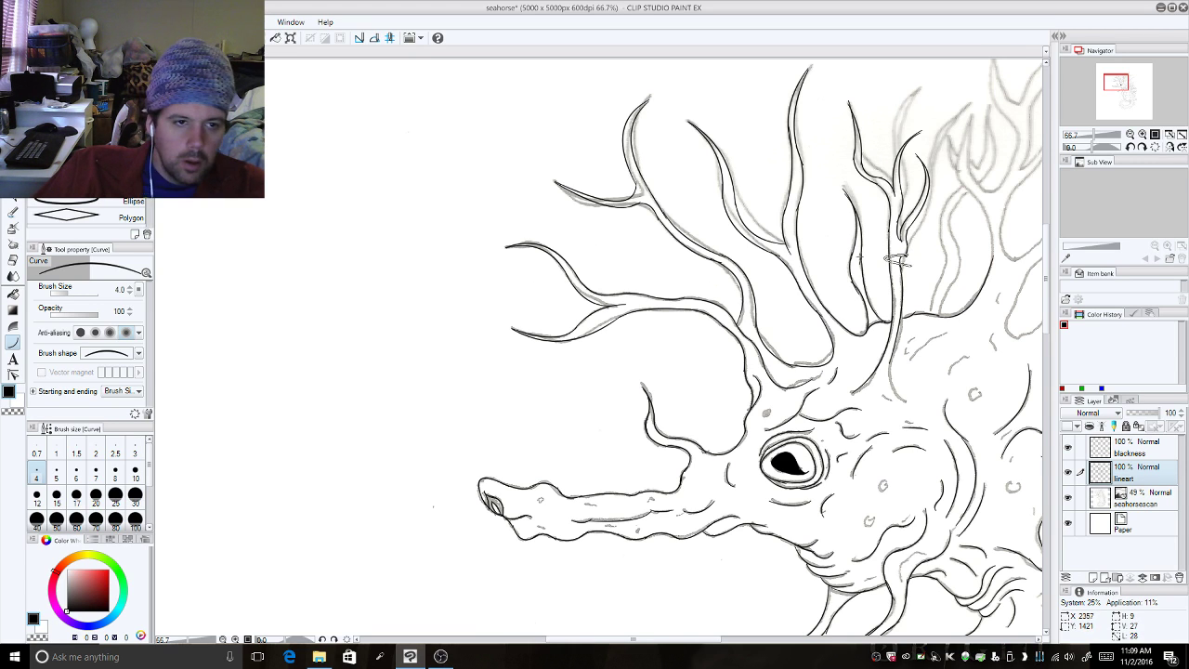
drag(898, 262, 610, 336)
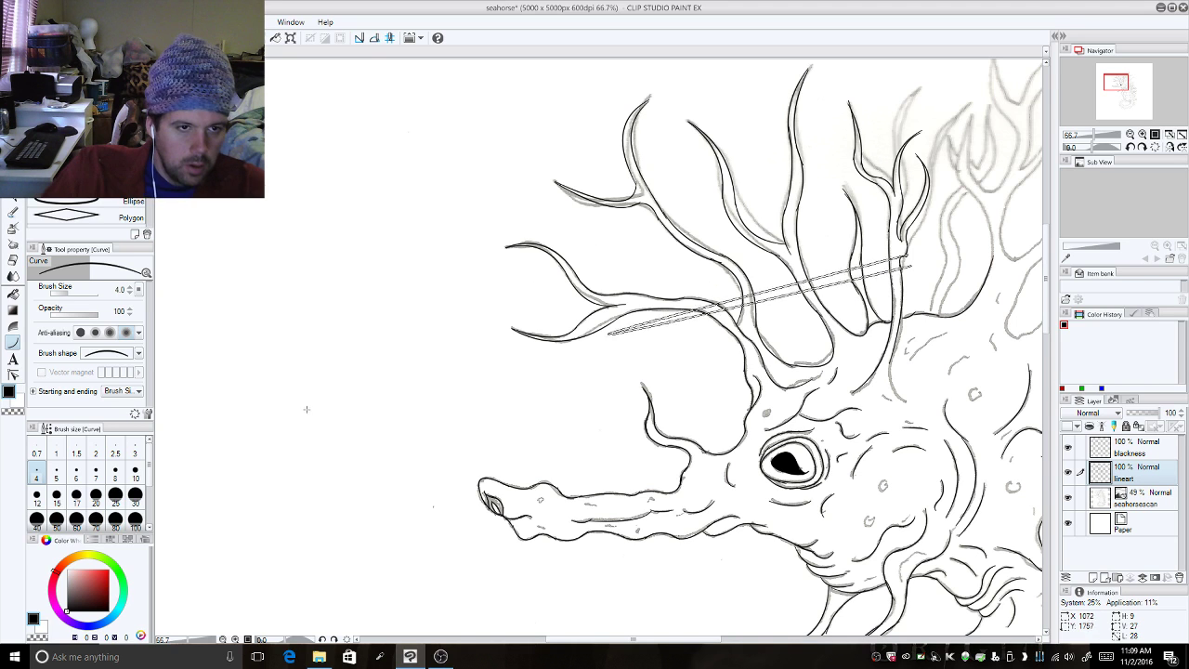
key(e)
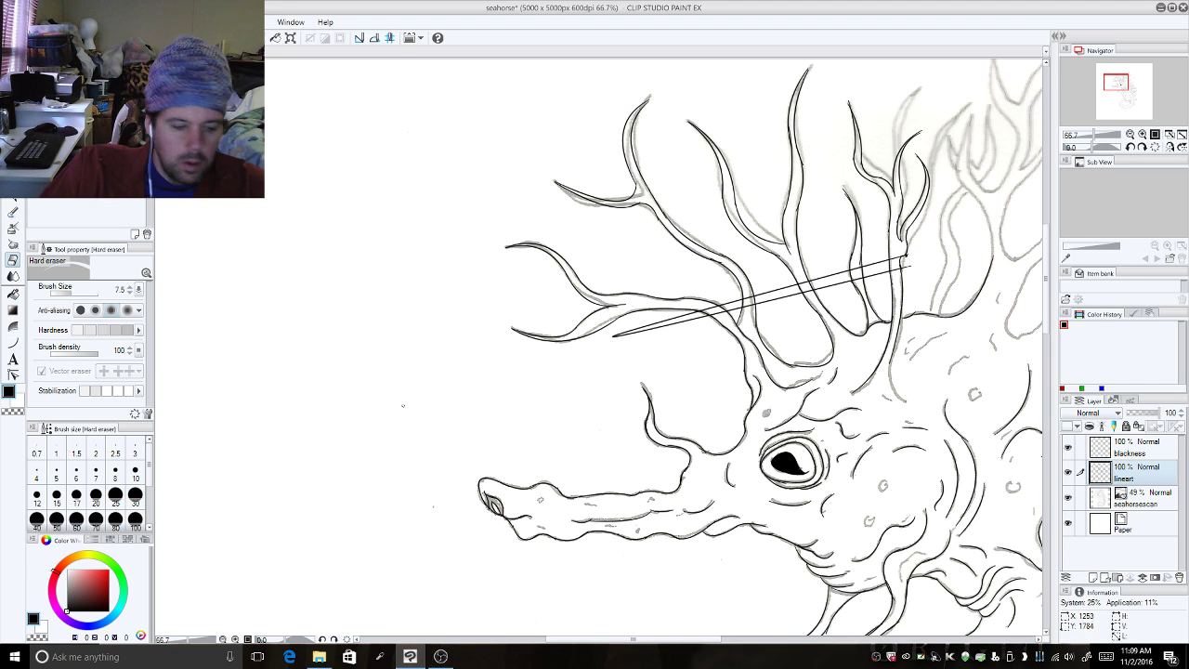
key(ctrl+z)
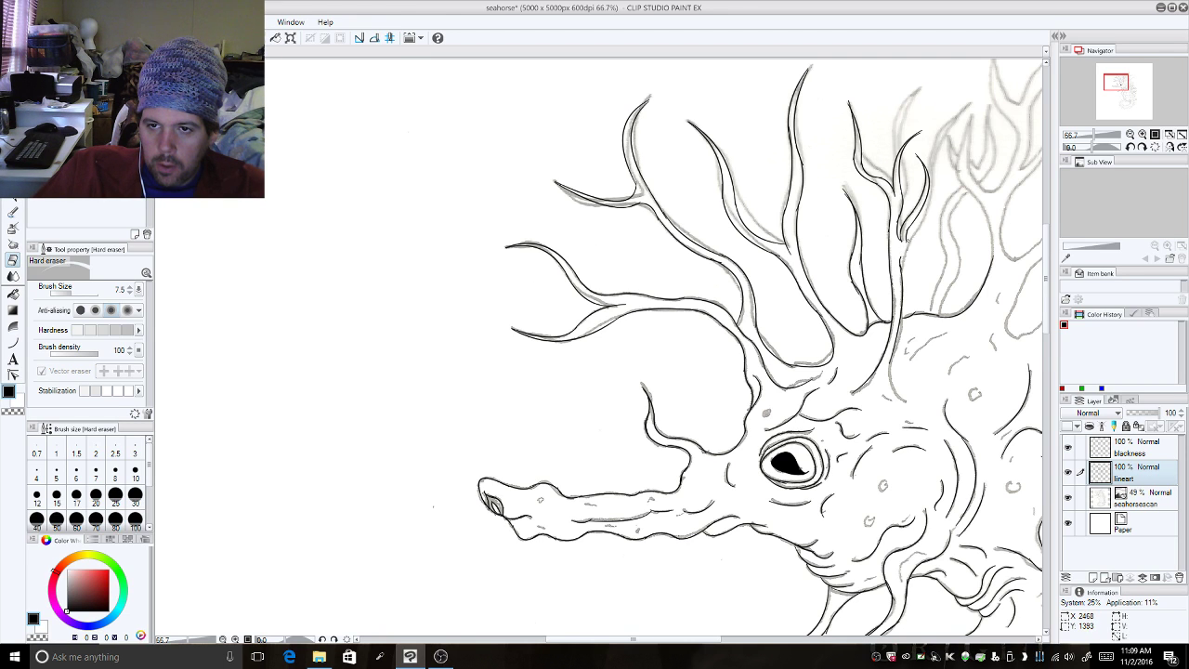
Bridge the gap below the fork with a short curve and ink the flared back edge where the stem meets the head.
key(u)
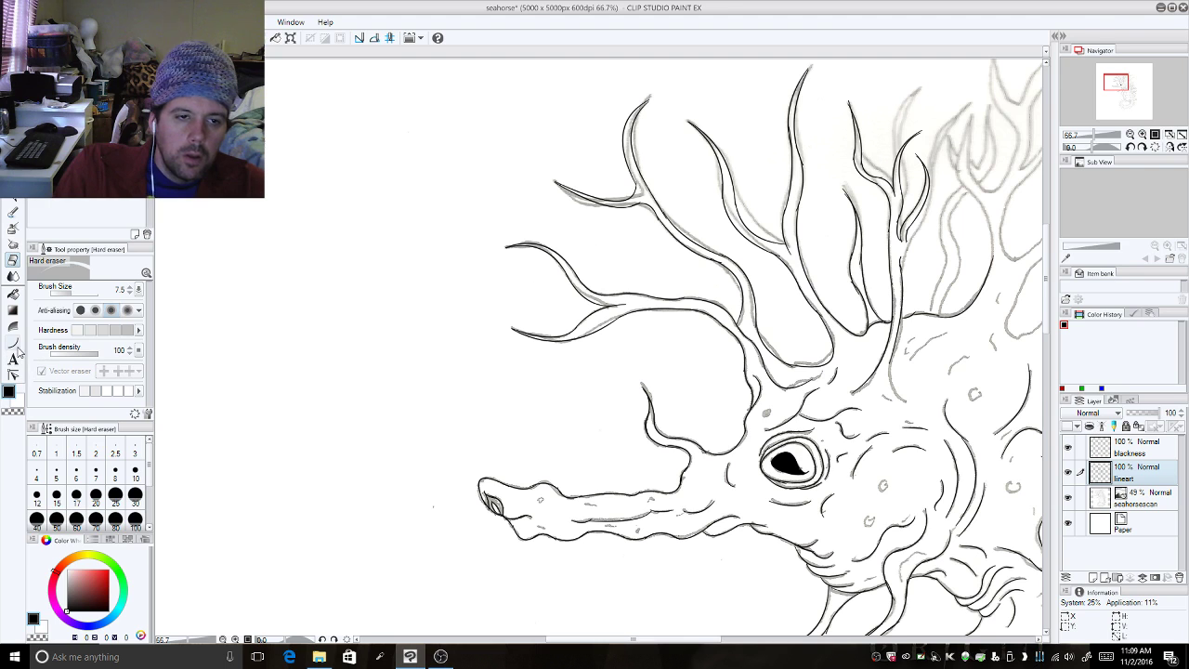
drag(898, 246, 901, 256)
click(903, 247)
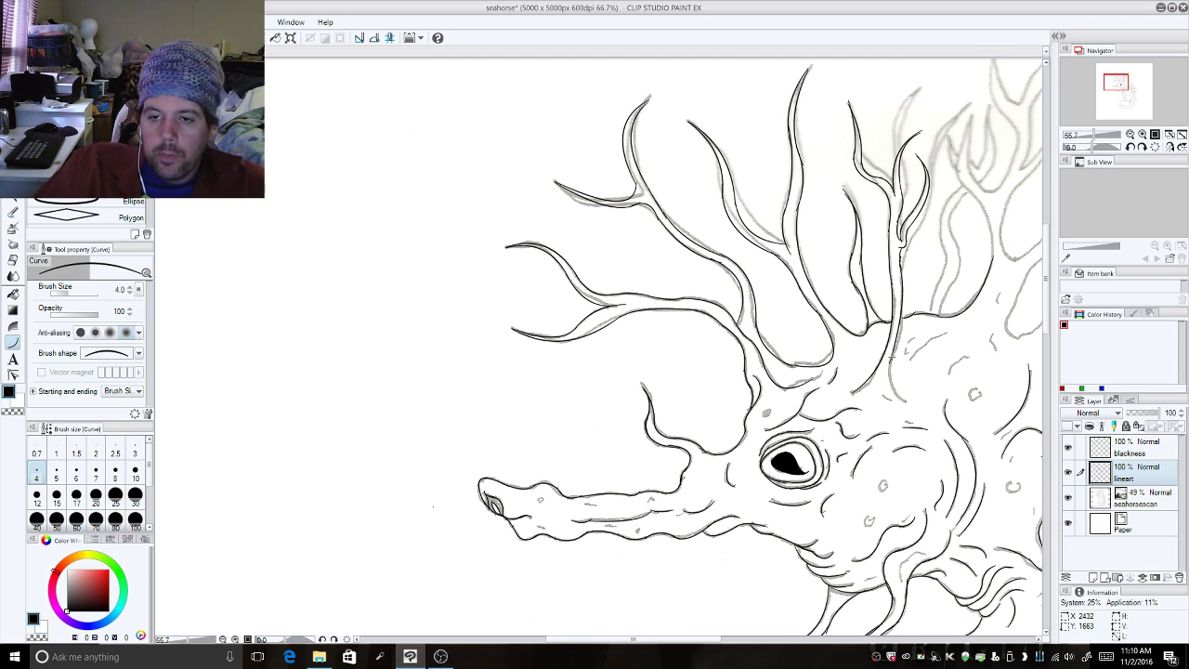
drag(895, 365, 918, 403)
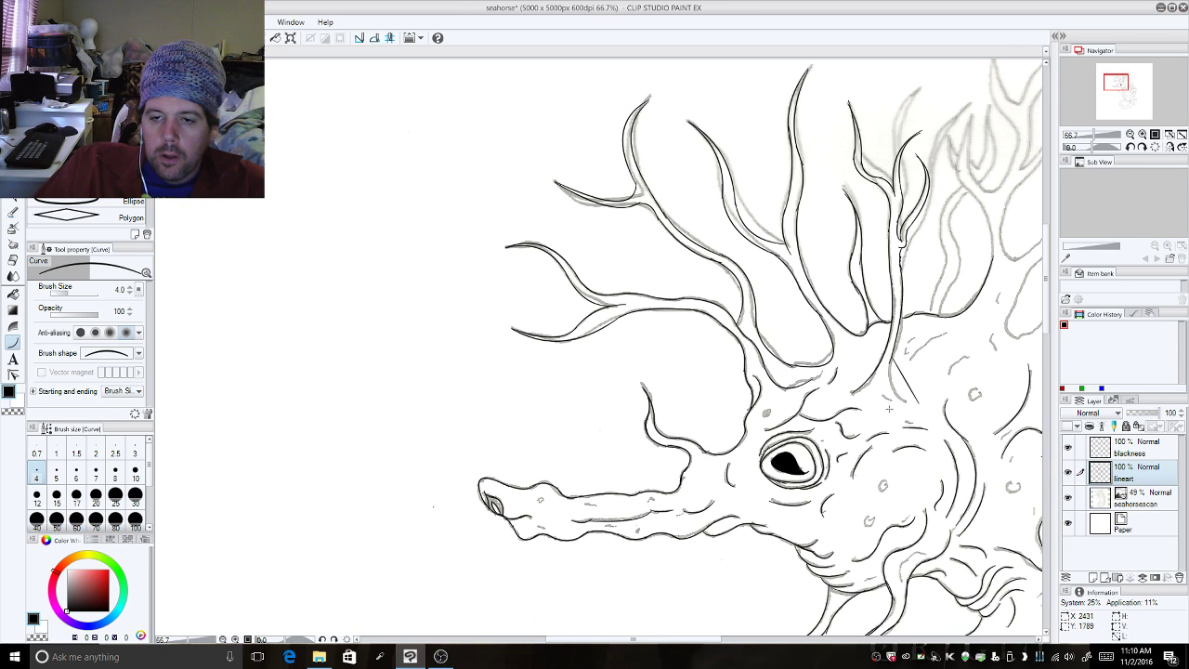
key(ctrl+z)
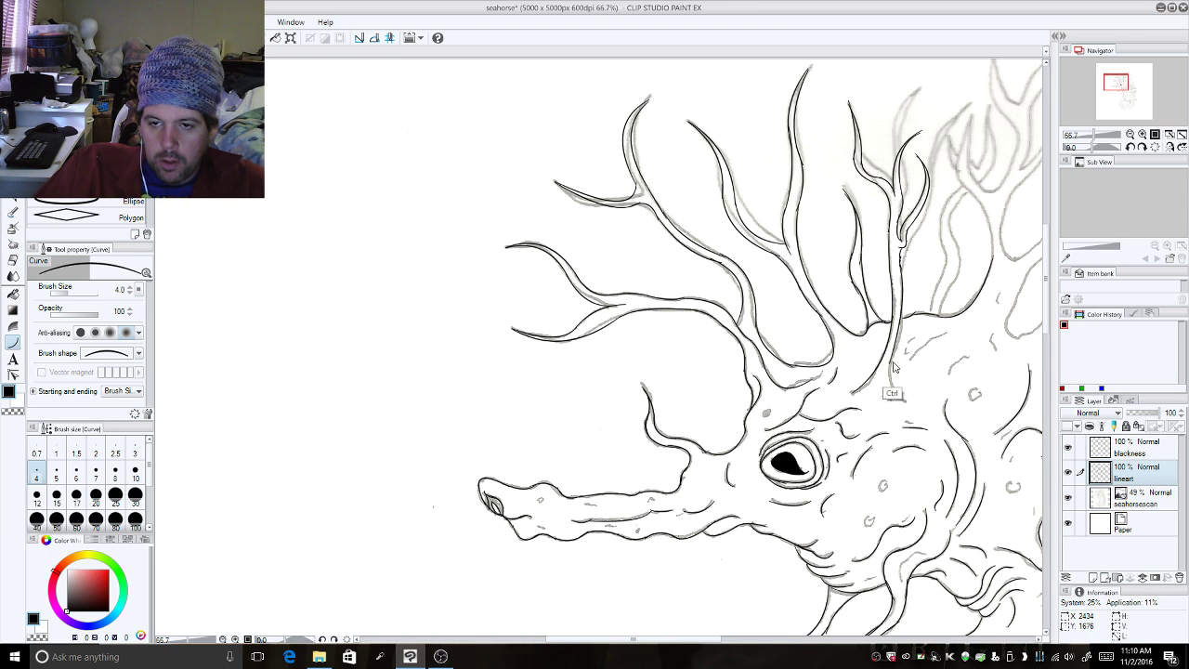
drag(891, 360, 911, 407)
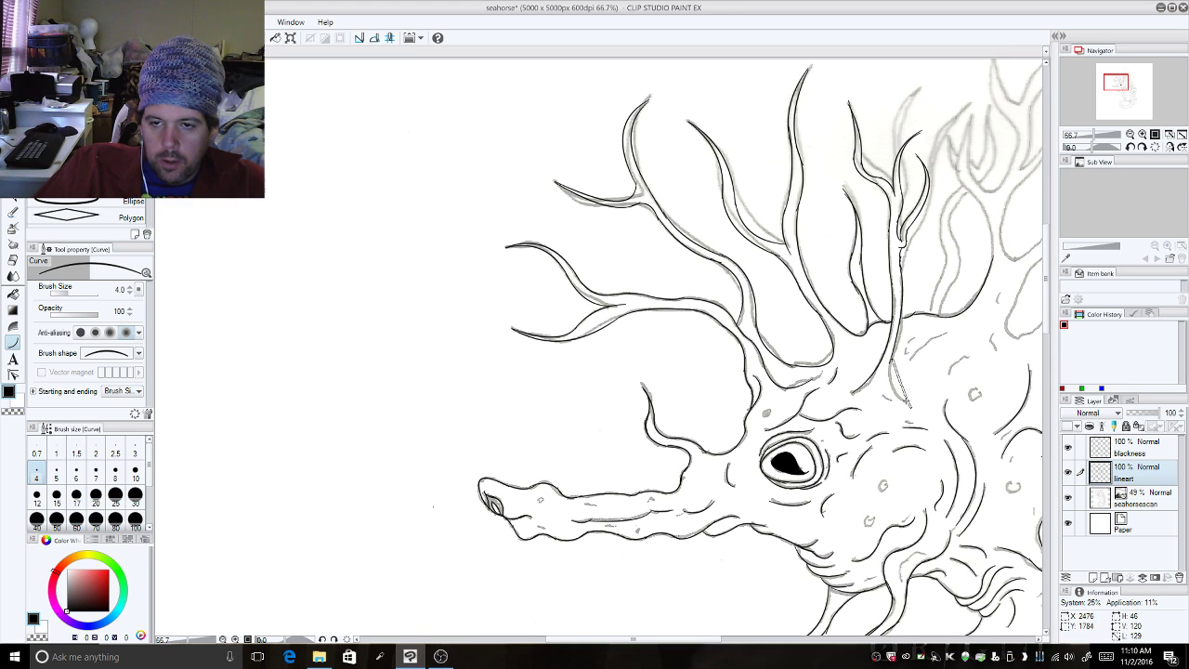
click(880, 393)
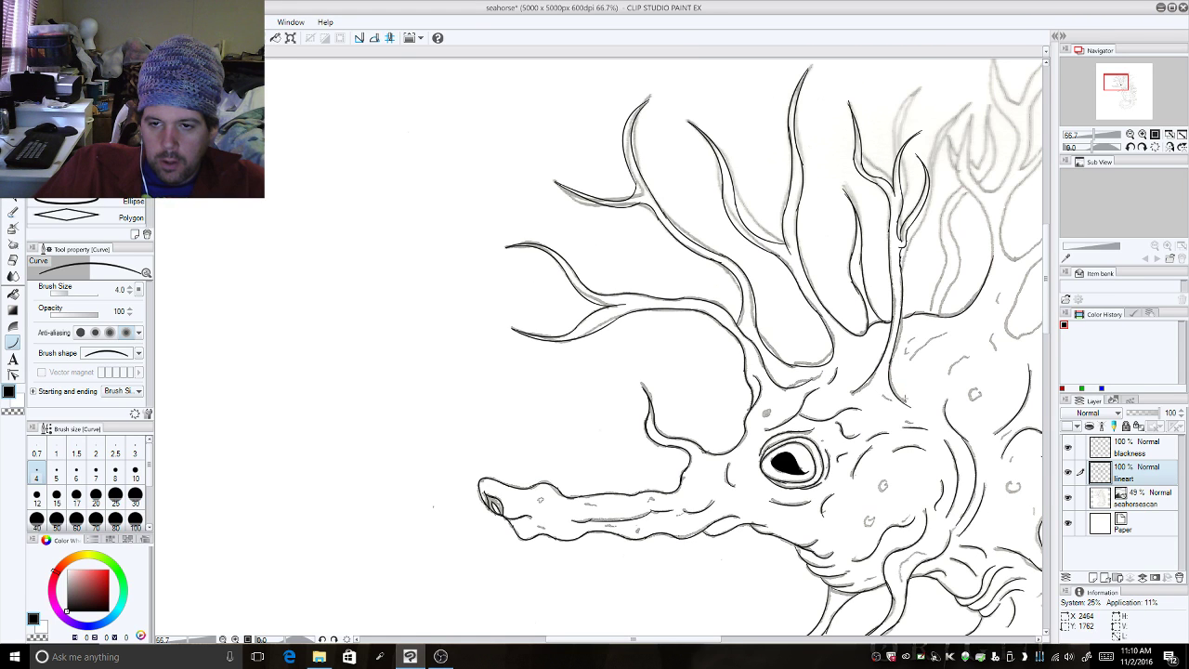
Trace the short curved skin-texture marks on the head behind the base of the tall branch.
drag(914, 406, 959, 335)
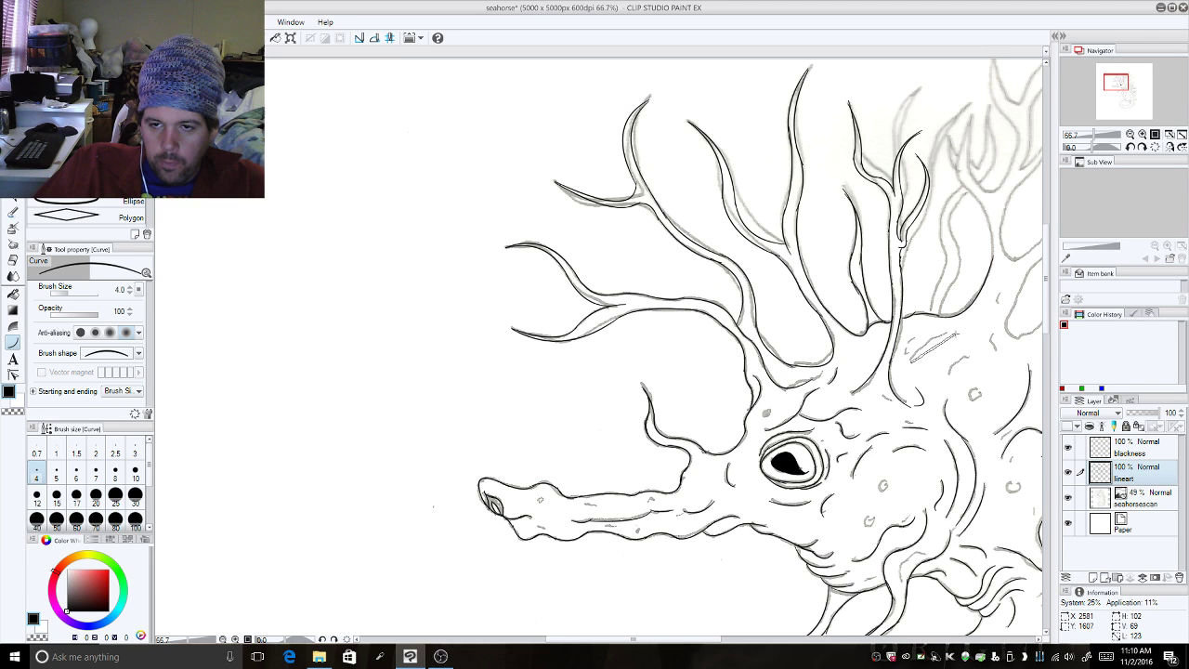
click(929, 331)
drag(949, 375, 921, 335)
click(955, 360)
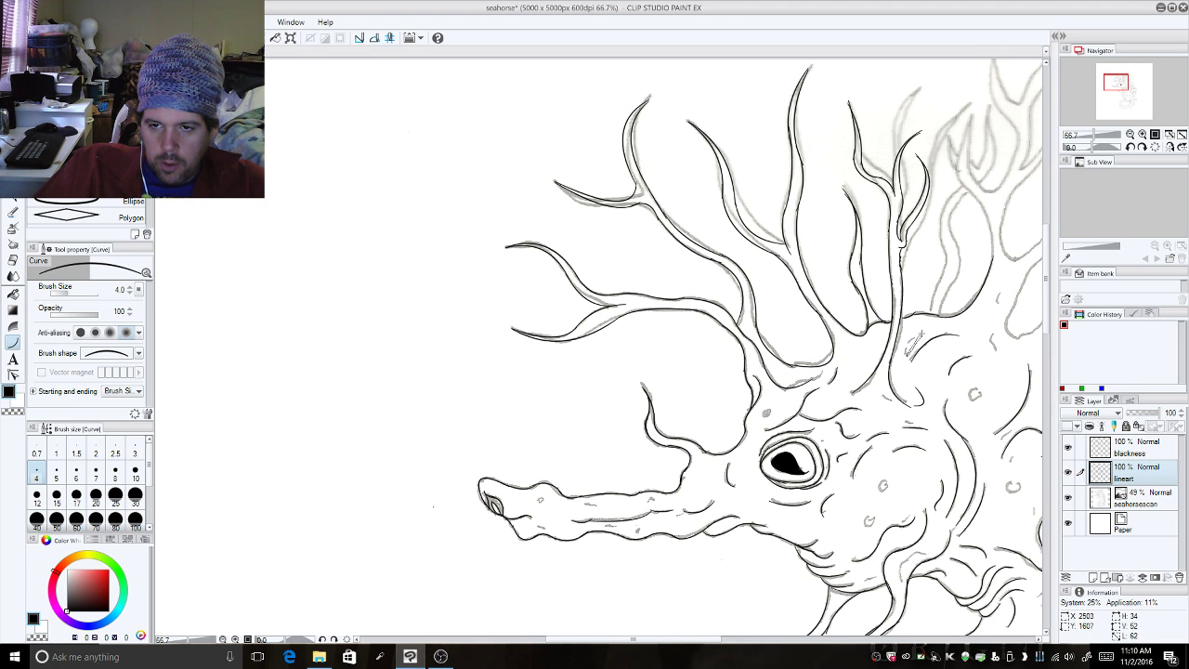
click(908, 339)
drag(993, 338, 996, 372)
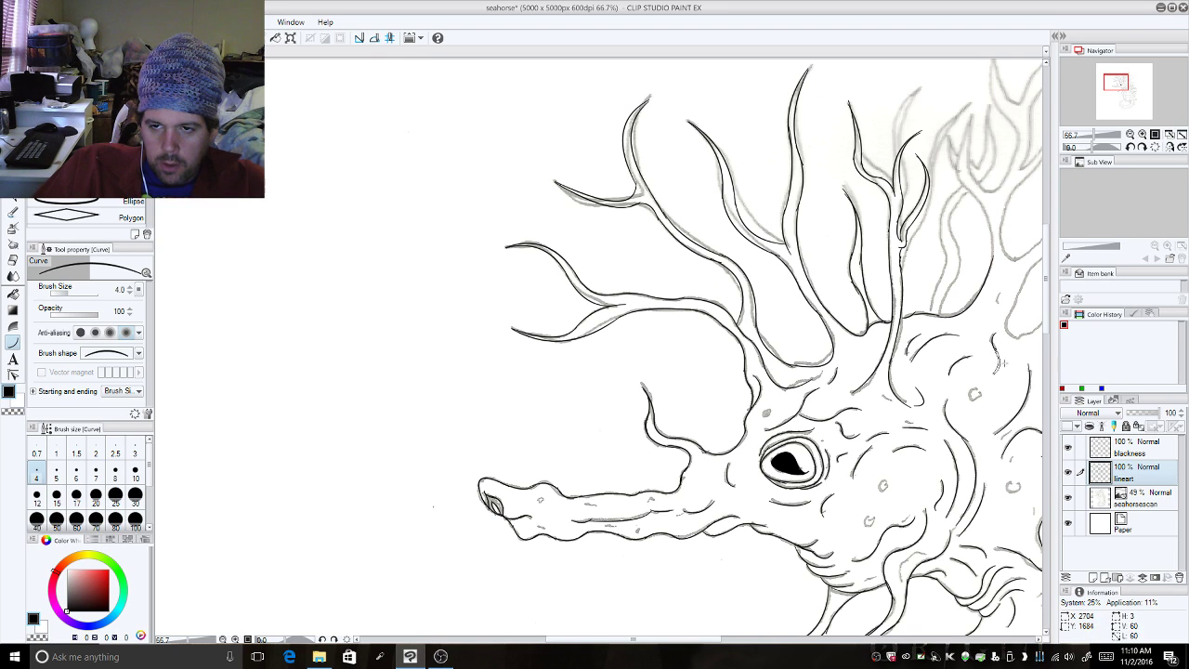
click(1003, 361)
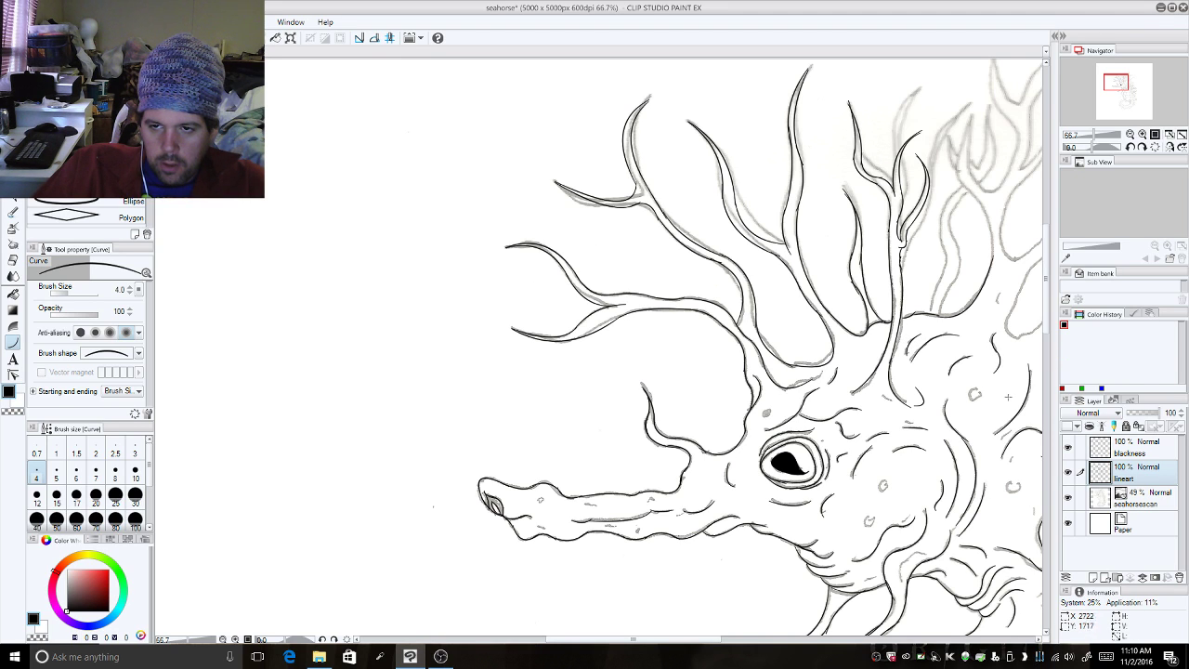
drag(1003, 293, 999, 309)
click(997, 300)
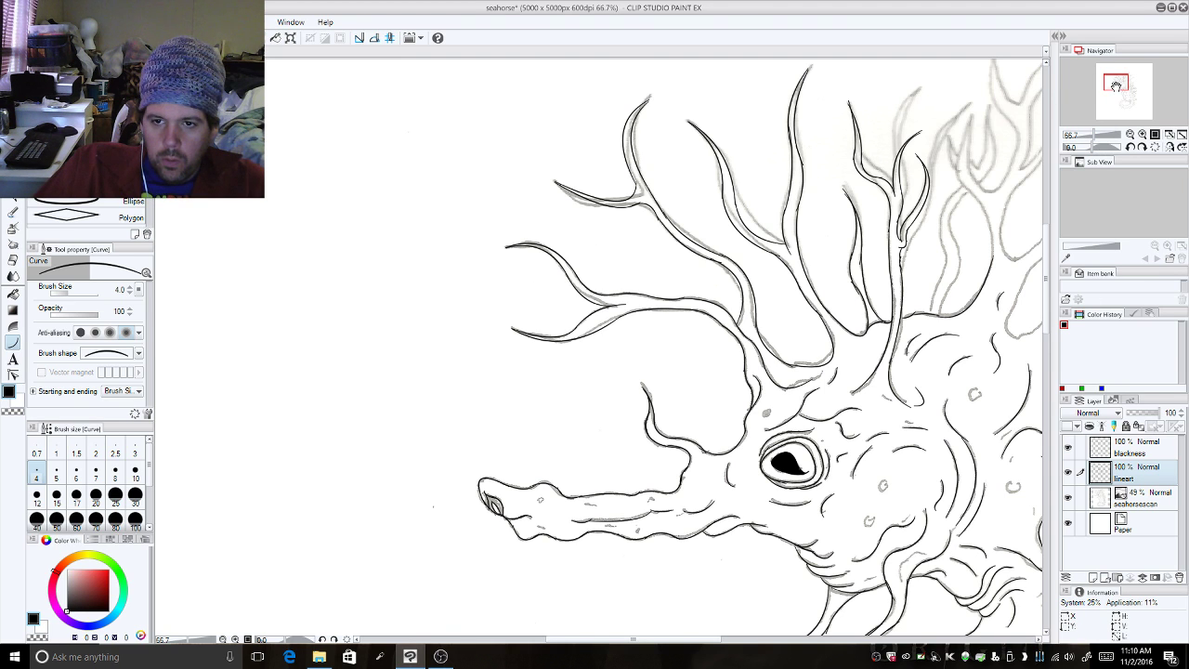
drag(1116, 86, 1119, 86)
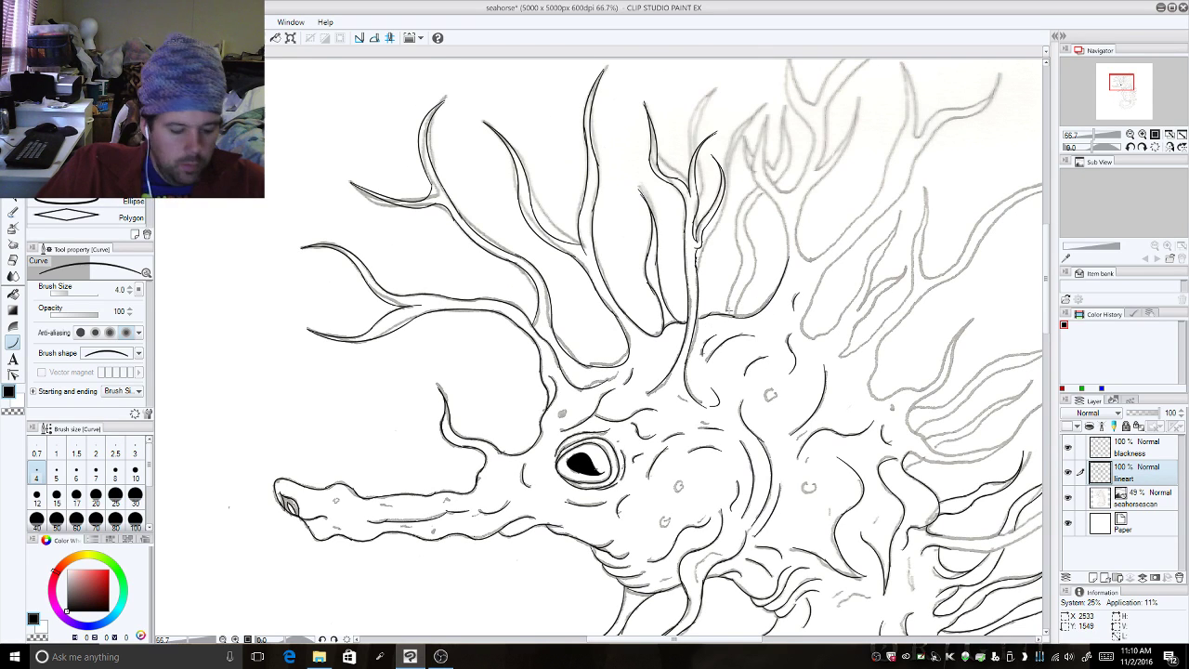
key(e)
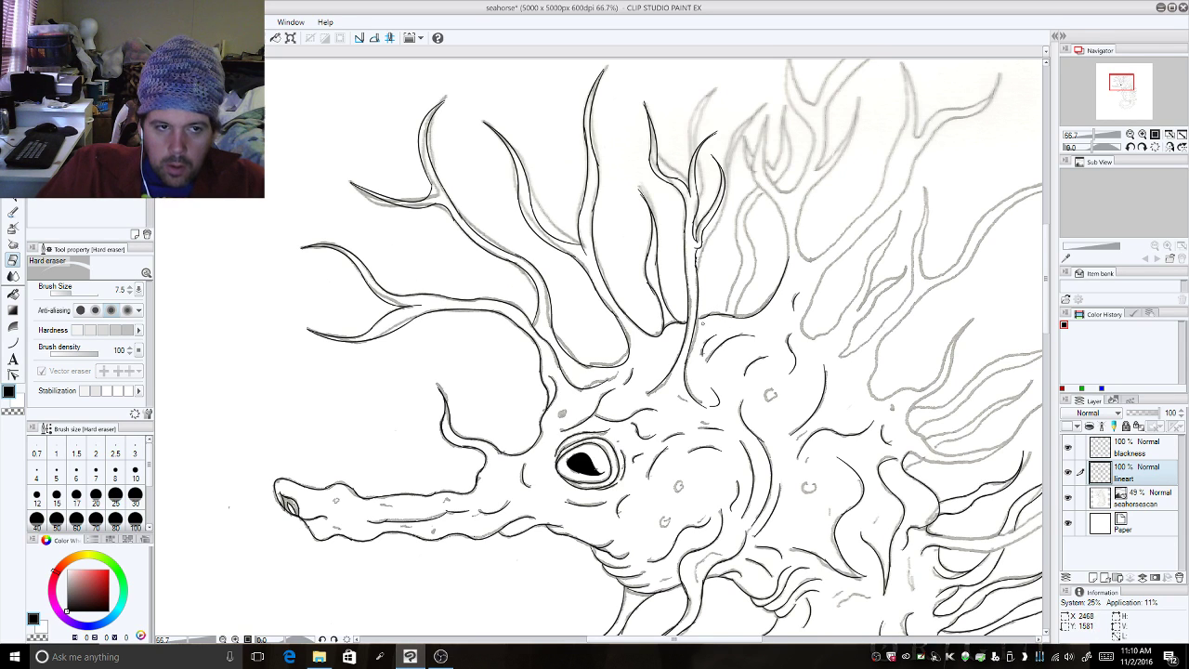
key(u)
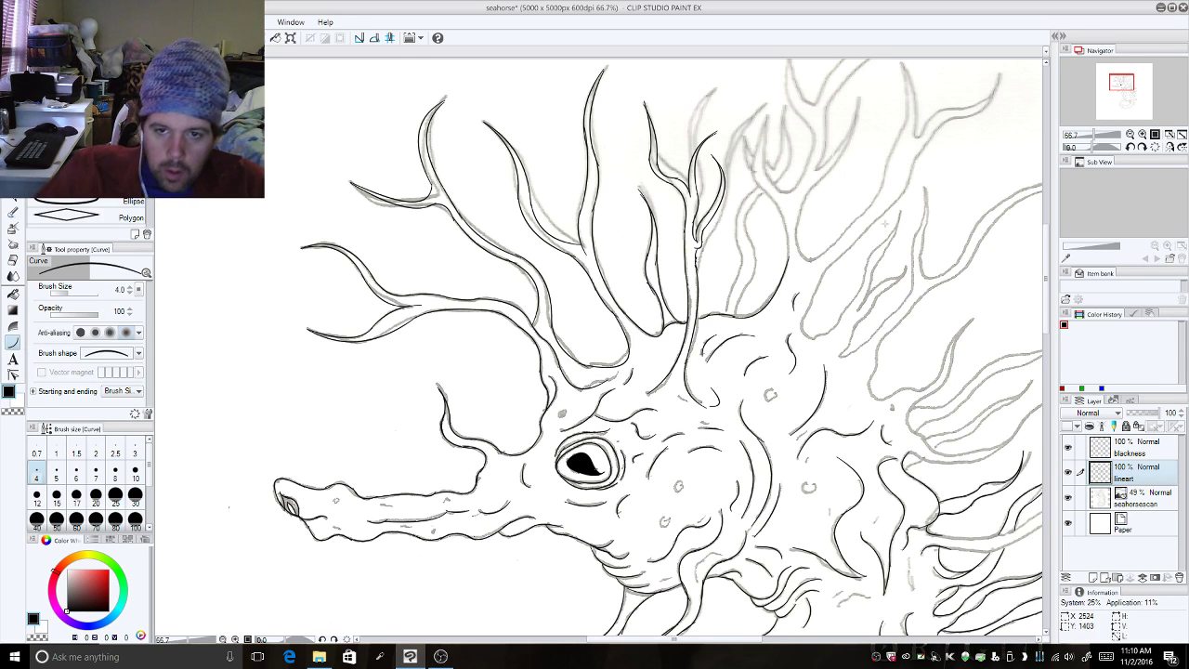
click(1130, 134)
click(1130, 135)
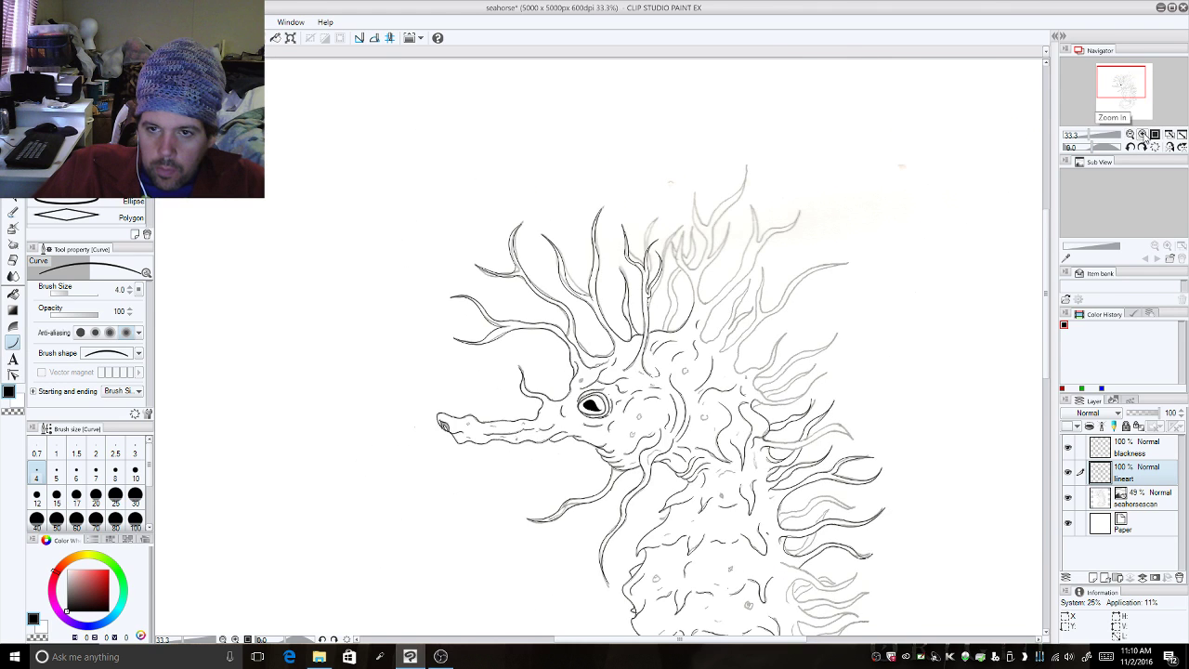
click(1142, 135)
click(1143, 135)
click(1142, 134)
click(1143, 135)
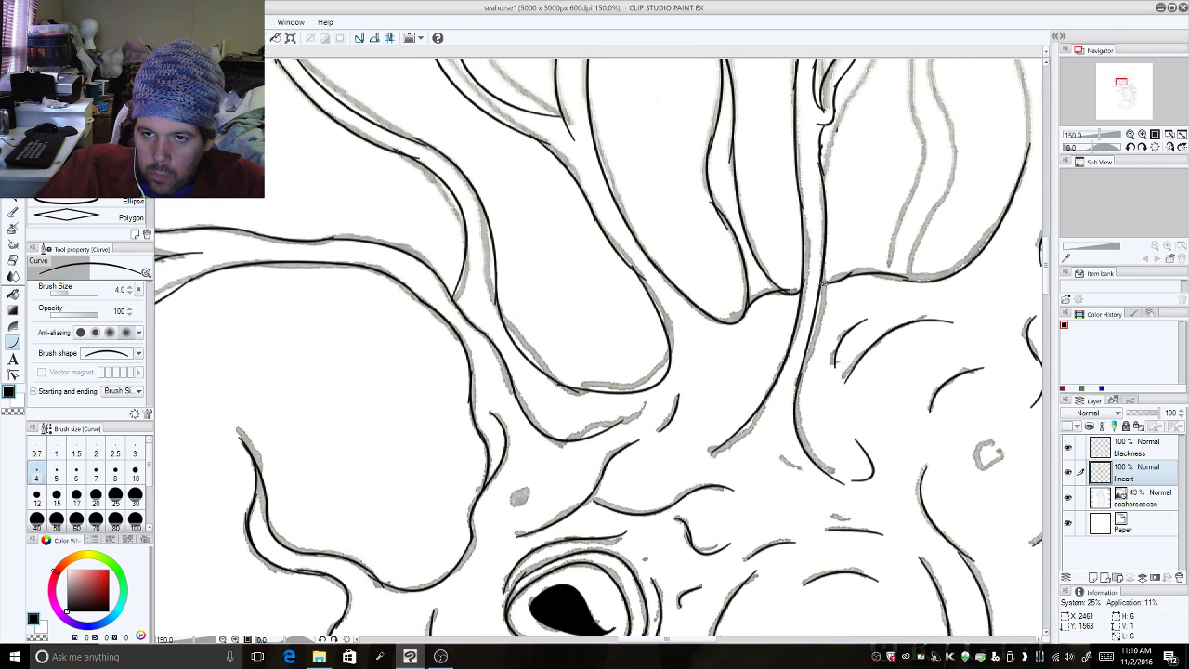
key(e)
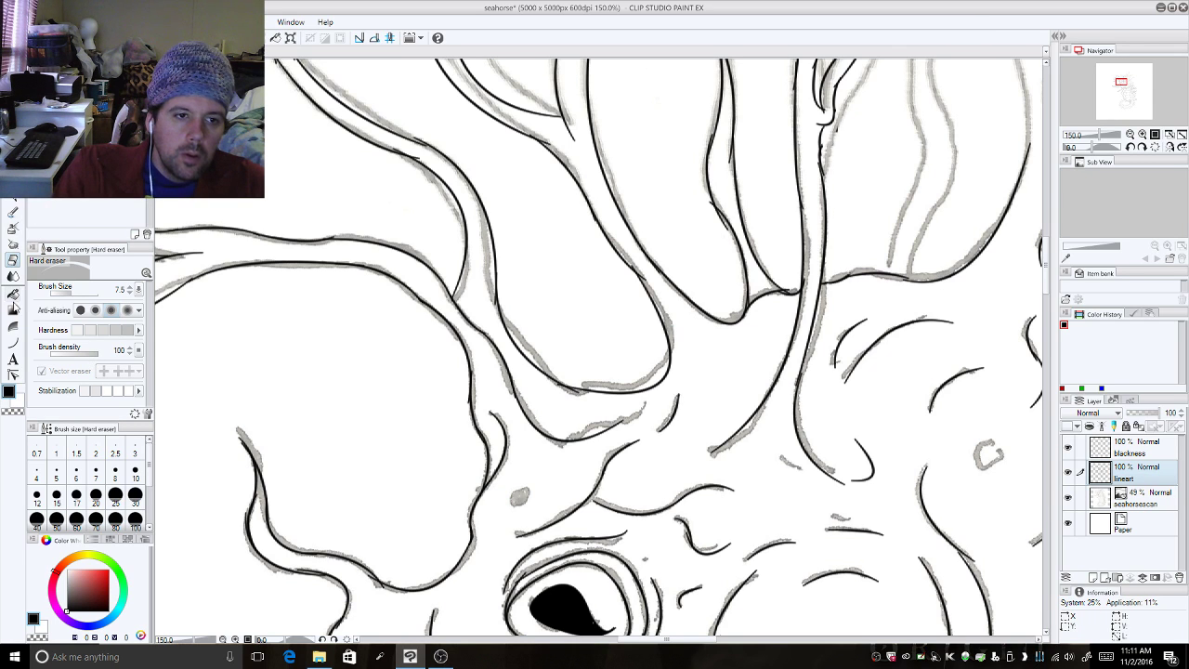
click(13, 342)
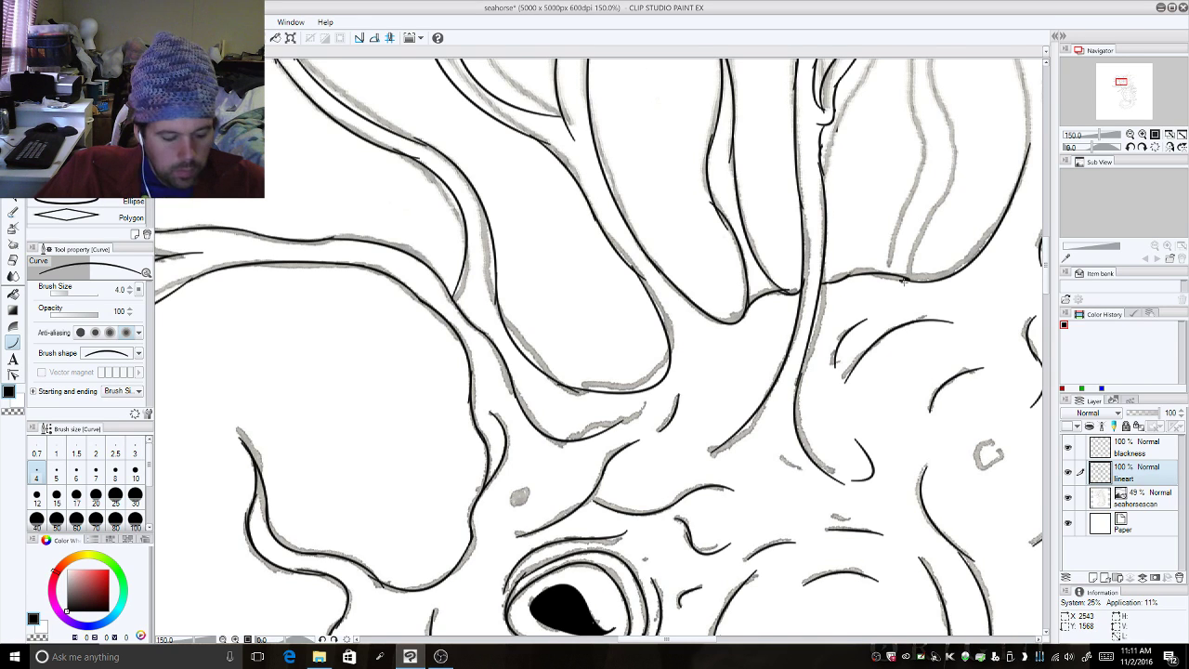
key(e)
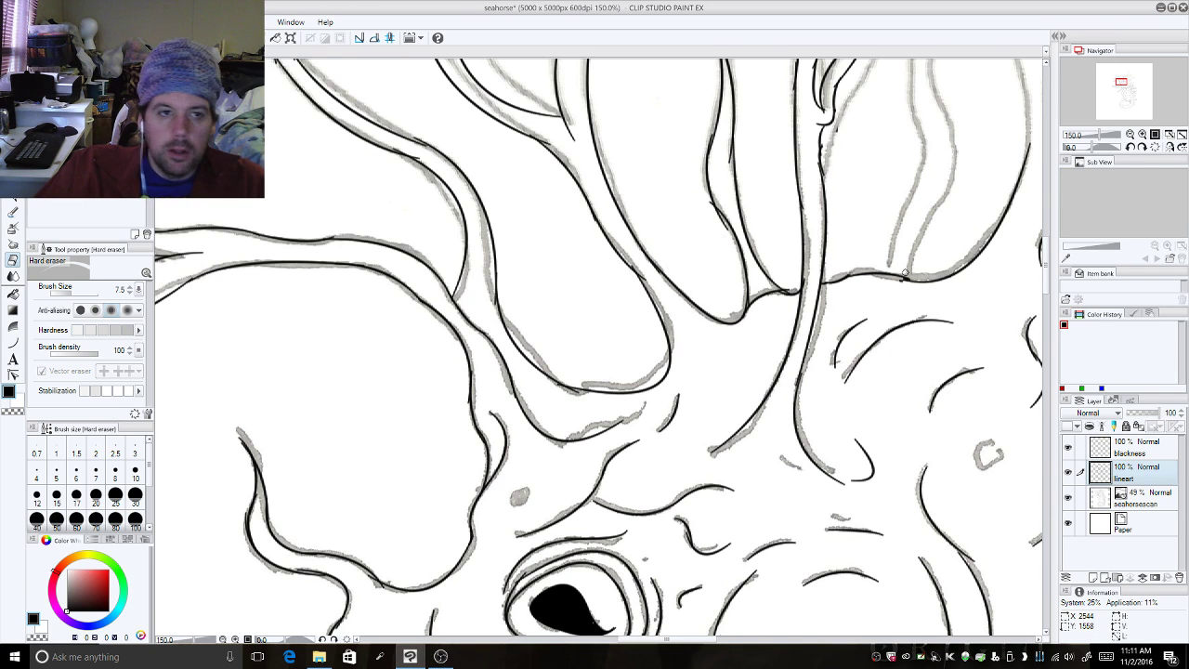
click(13, 341)
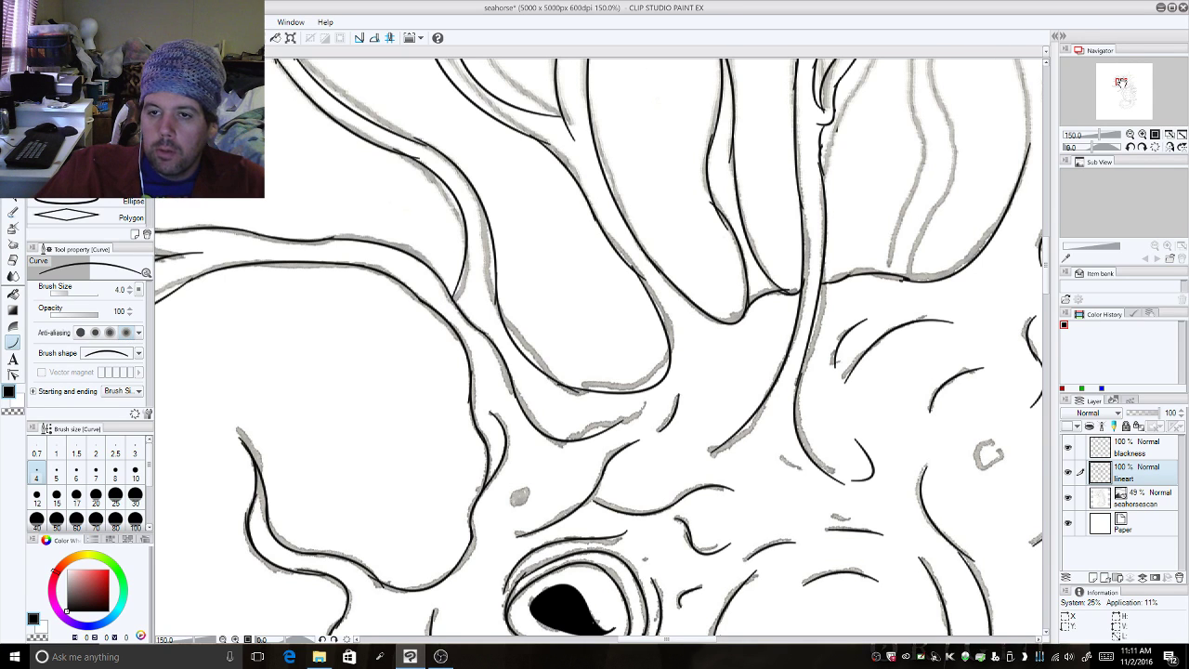
Ink the inner rear edge of the stem behind the tall branch, curving from its fork down to the head.
click(1130, 135)
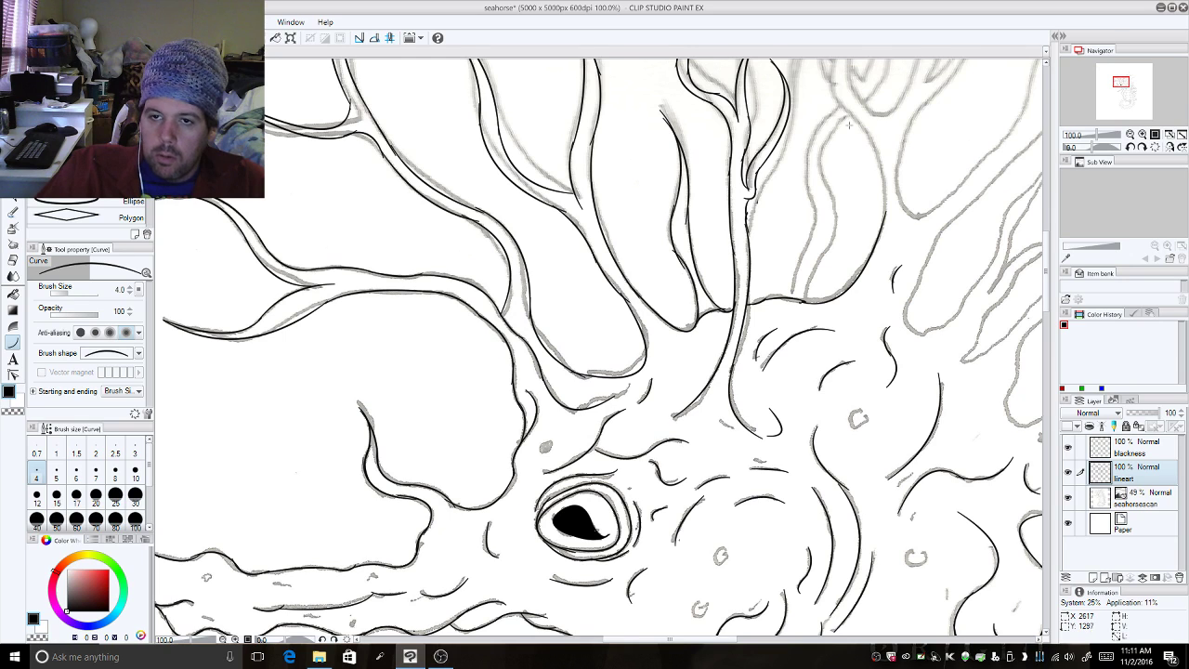
drag(848, 115, 820, 259)
click(803, 158)
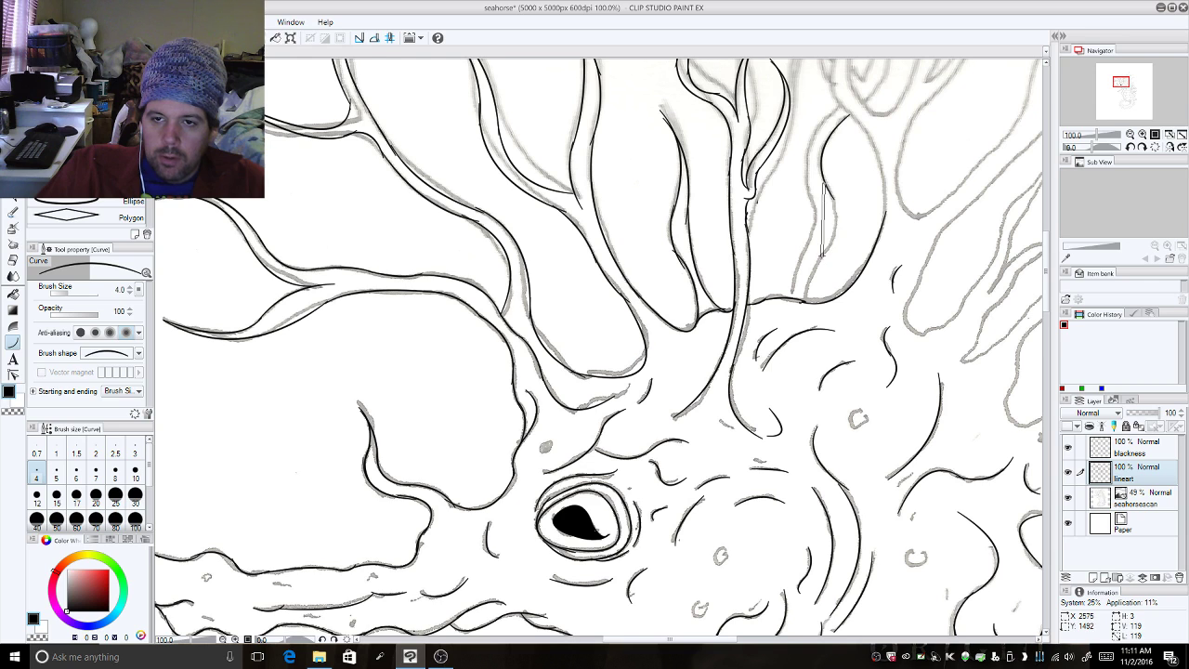
click(848, 214)
drag(826, 245, 803, 306)
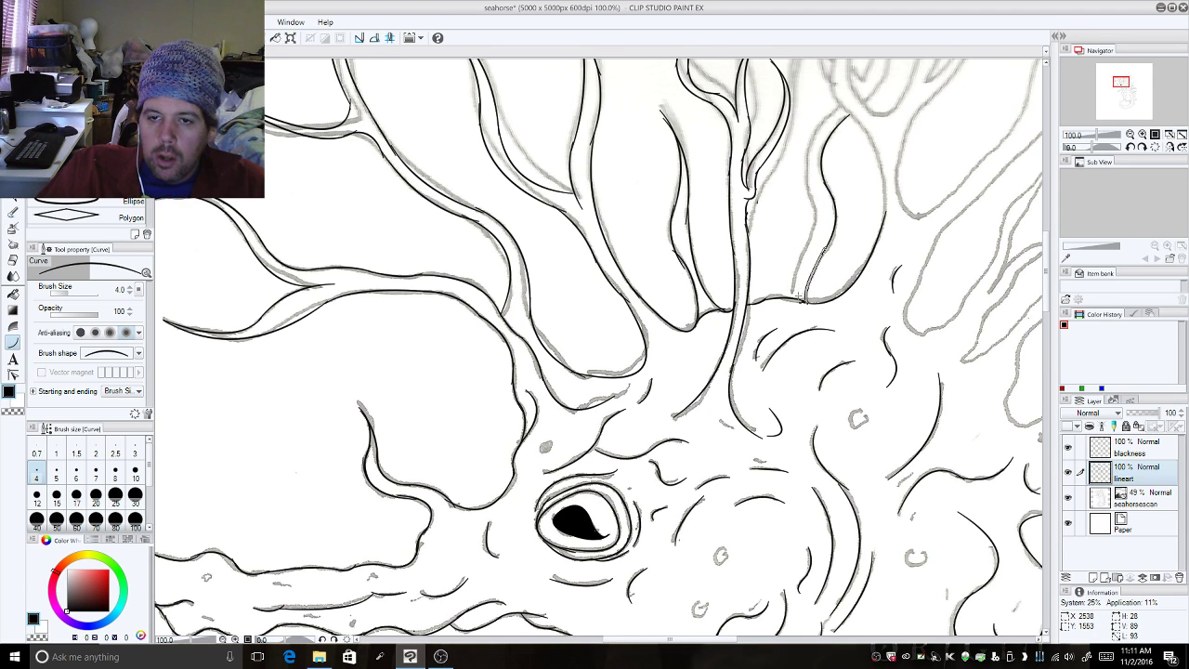
click(803, 292)
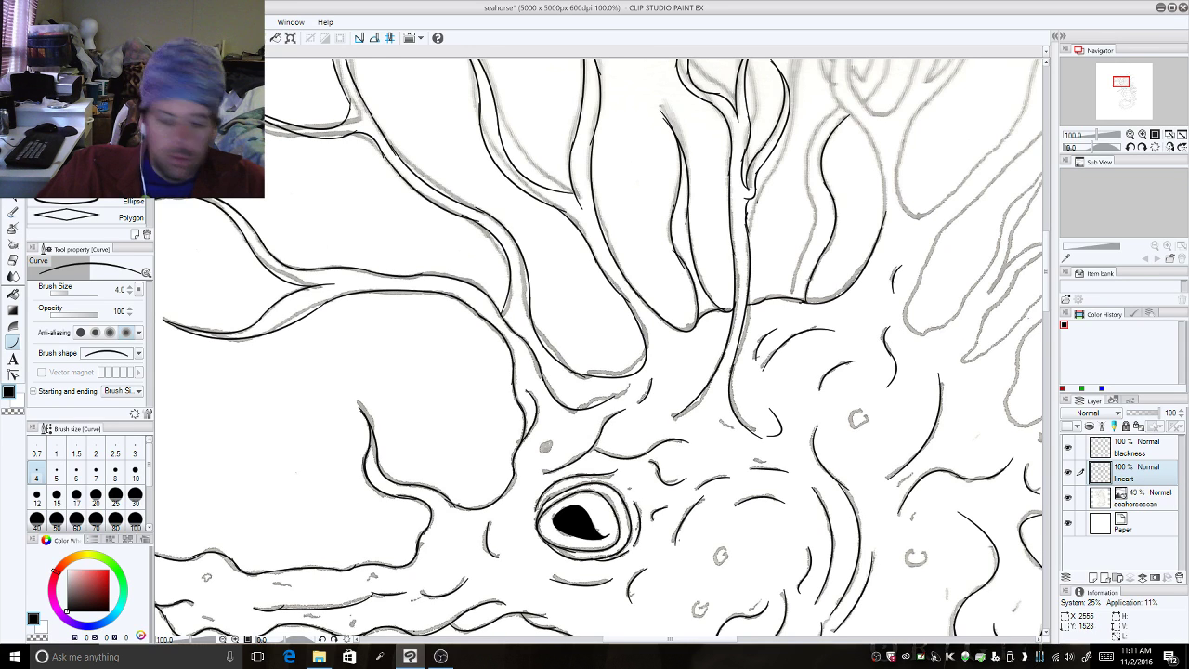
key(e)
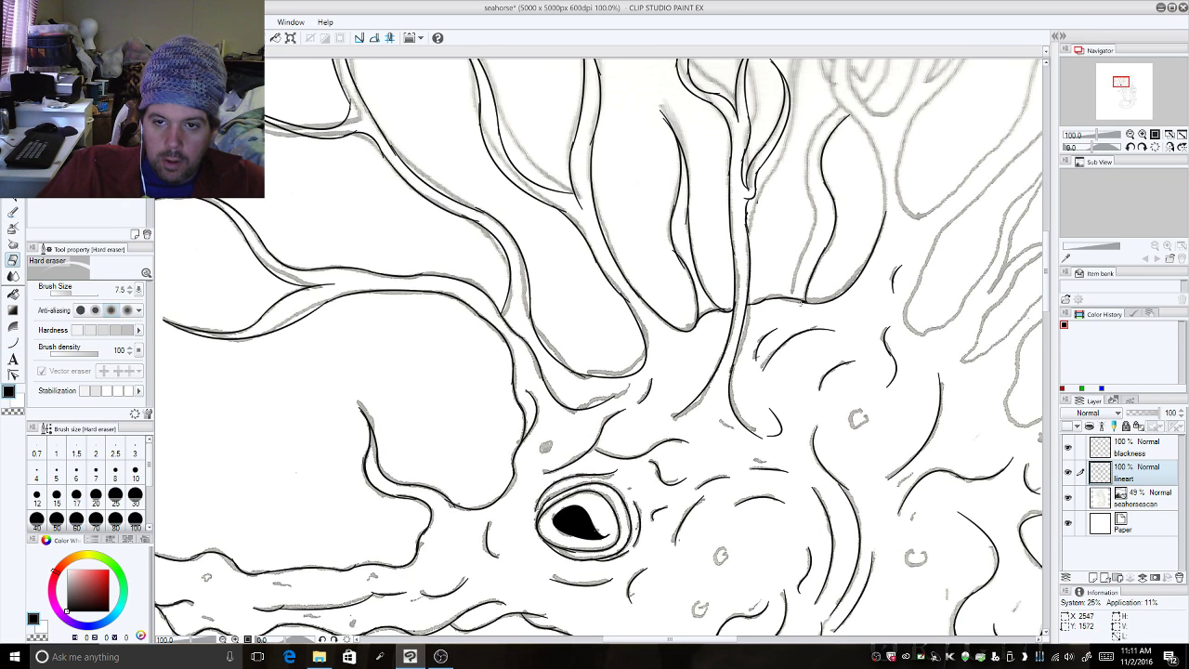
key(u)
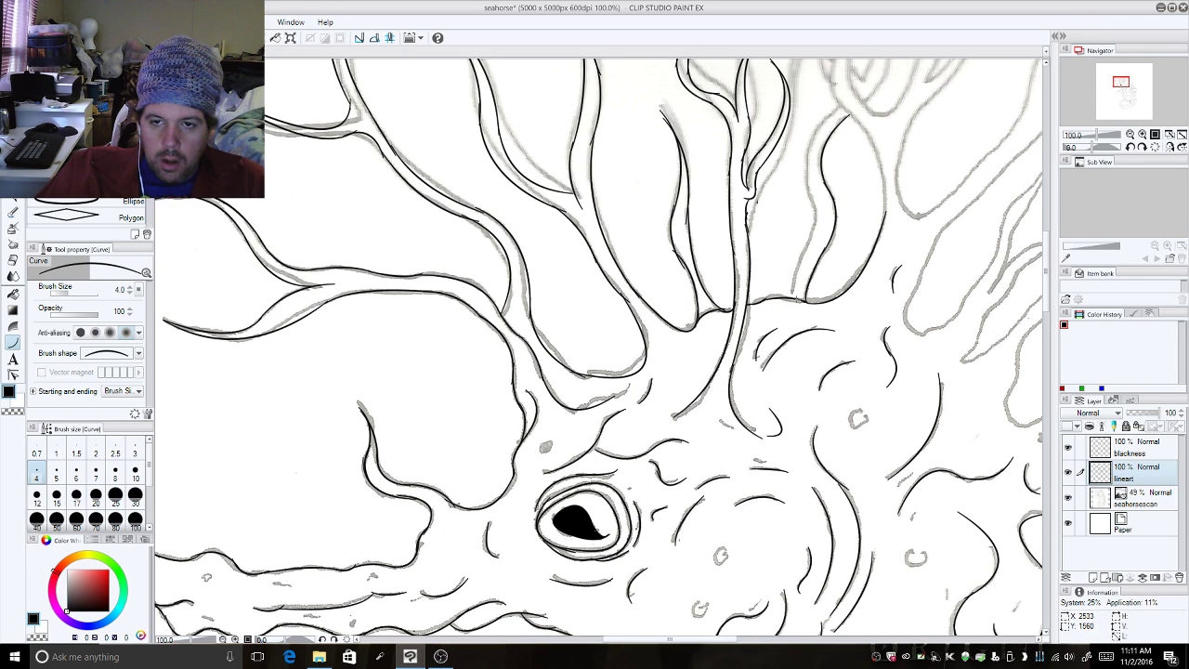
drag(798, 298, 810, 233)
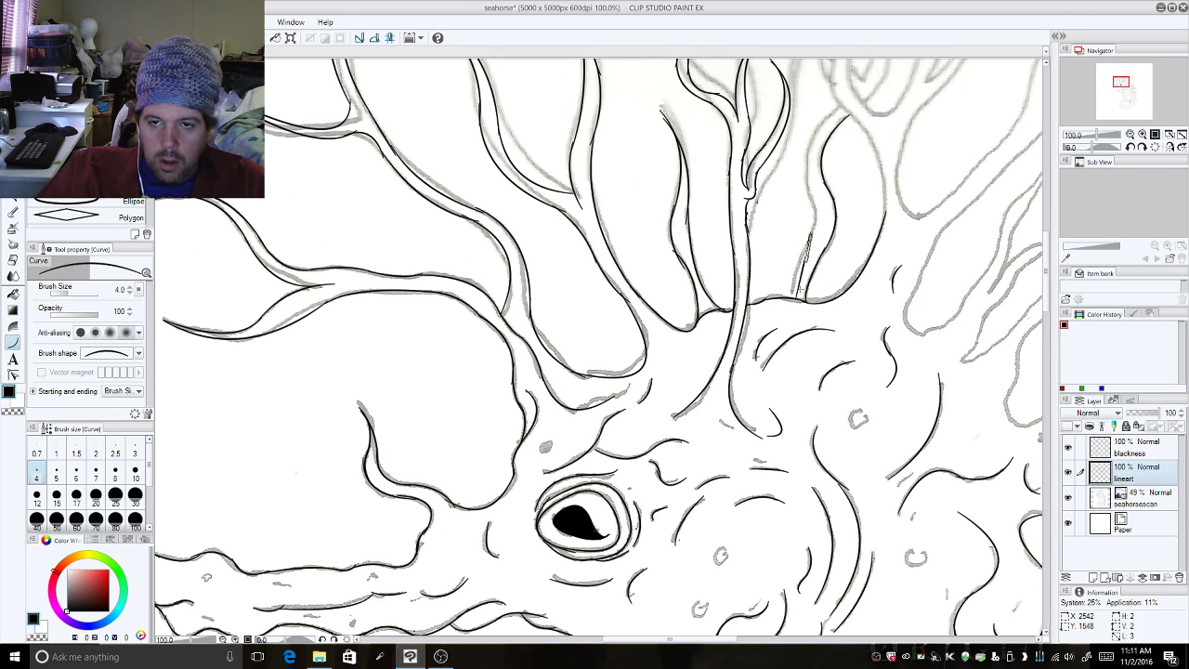
click(800, 290)
key(ctrl+z)
Ink the same stem's front edge from the head up to the fork, and the long bowed curve behind it up to the fork.
drag(796, 300, 806, 252)
click(797, 272)
click(811, 204)
key(ctrl+z)
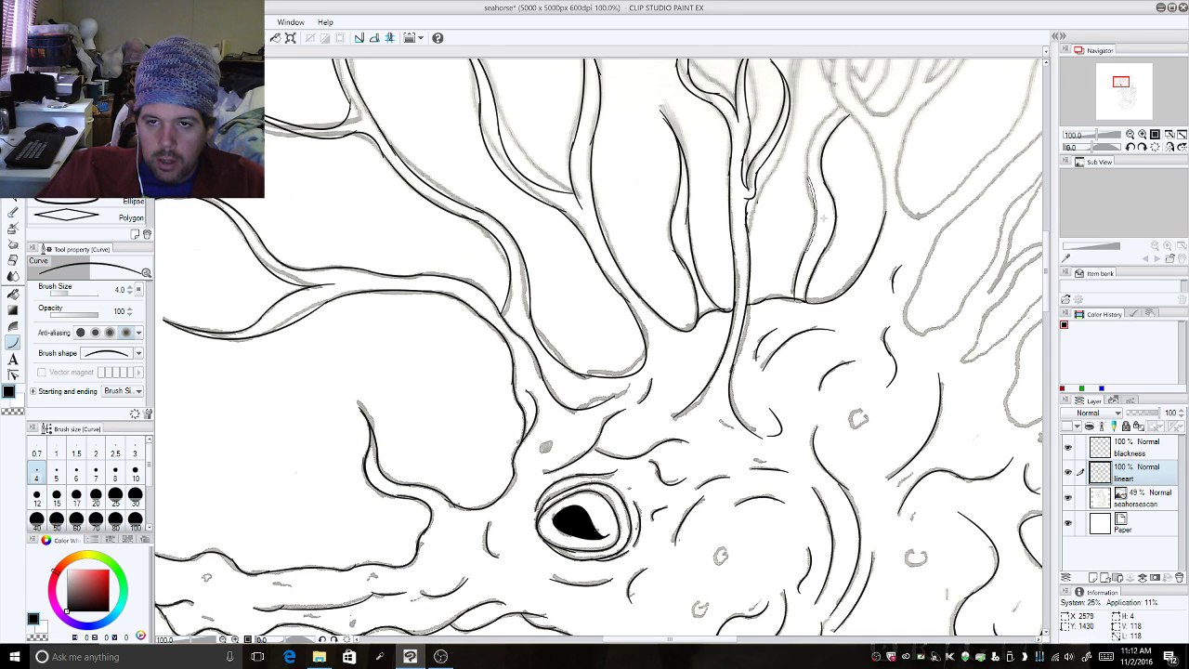
click(826, 209)
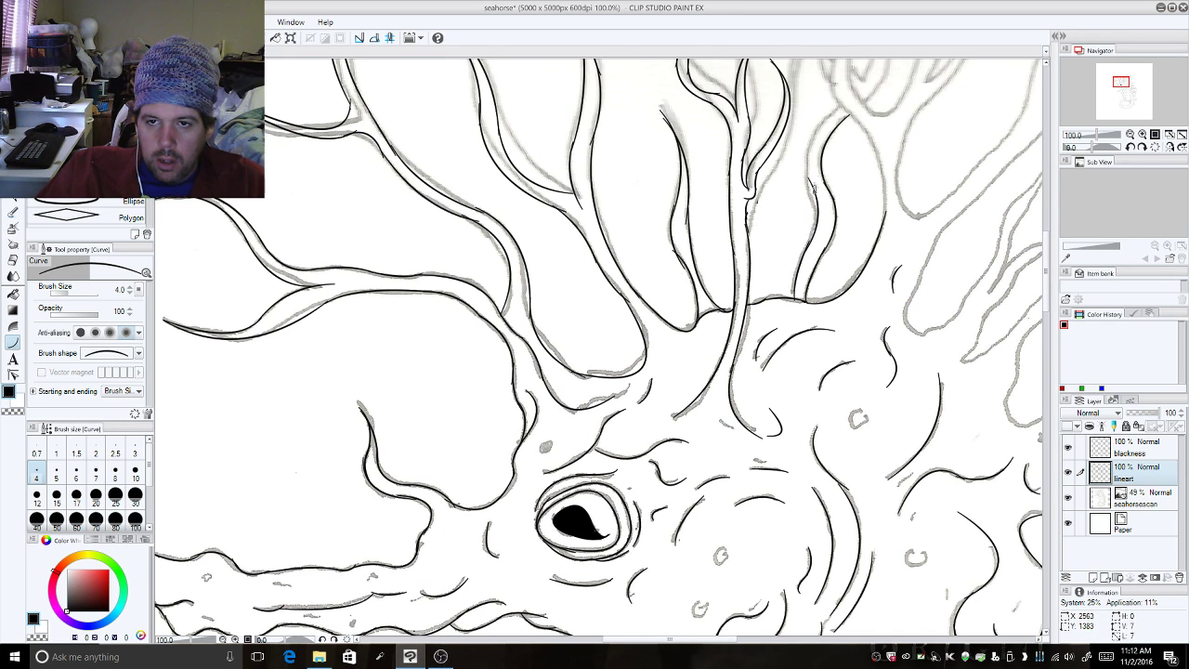
drag(813, 188, 845, 104)
click(790, 146)
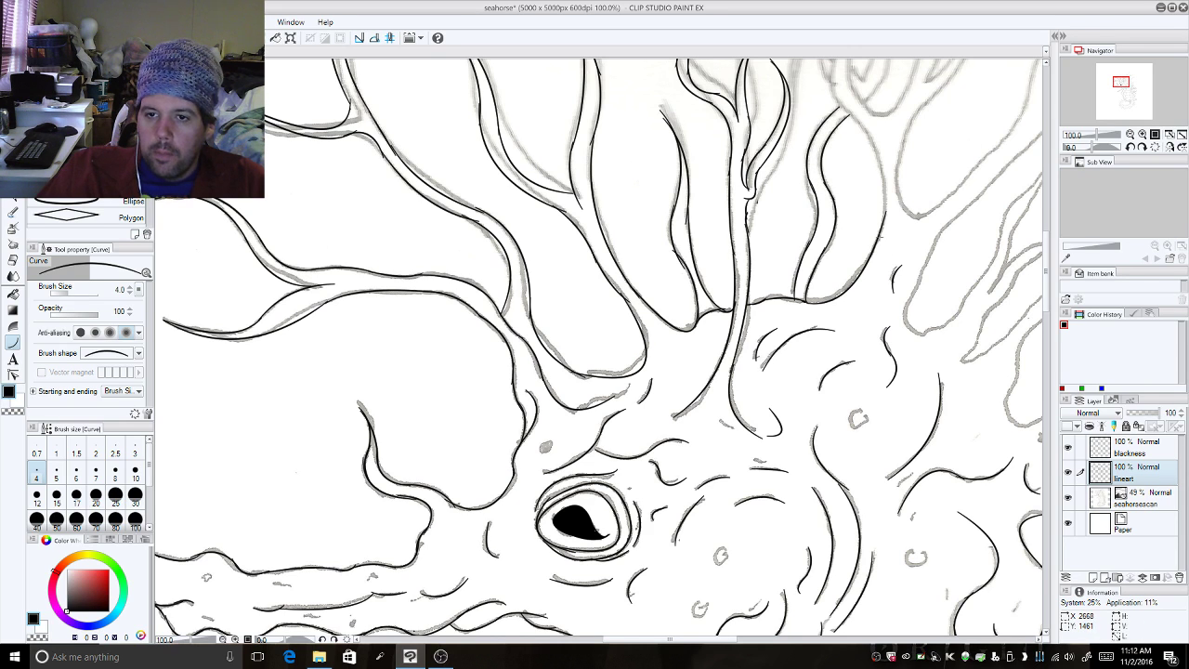
mouse_move(880, 244)
mouse_down()
mouse_move(842, 108)
mouse_move(878, 236)
mouse_up()
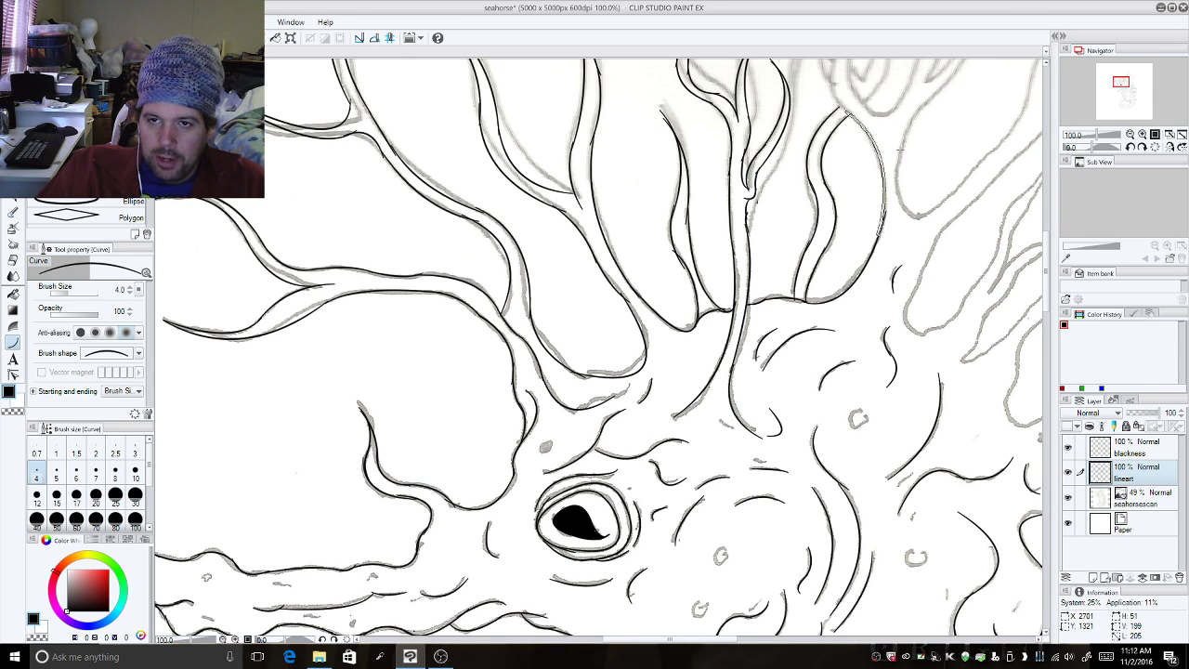
click(907, 153)
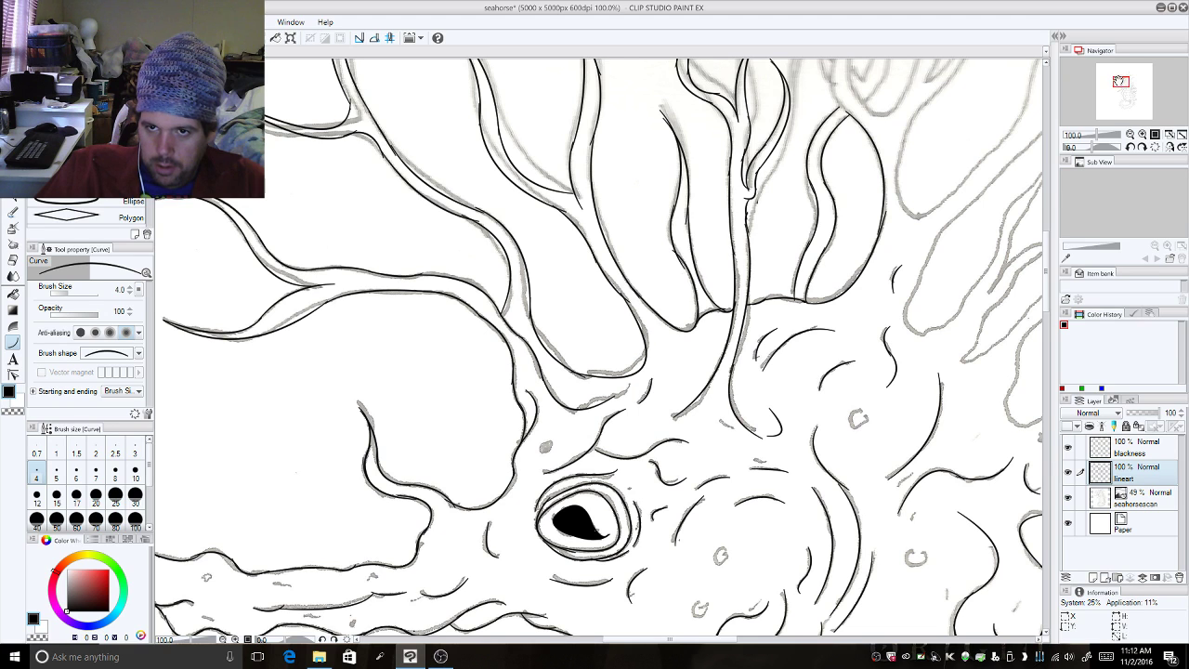
Trace both edges of the pointed prong that rises from the fork of the newly inked stem.
drag(1047, 282, 1046, 259)
mouse_move(852, 268)
mouse_down()
mouse_move(852, 153)
mouse_move(868, 268)
mouse_up()
click(822, 226)
key(ctrl+z)
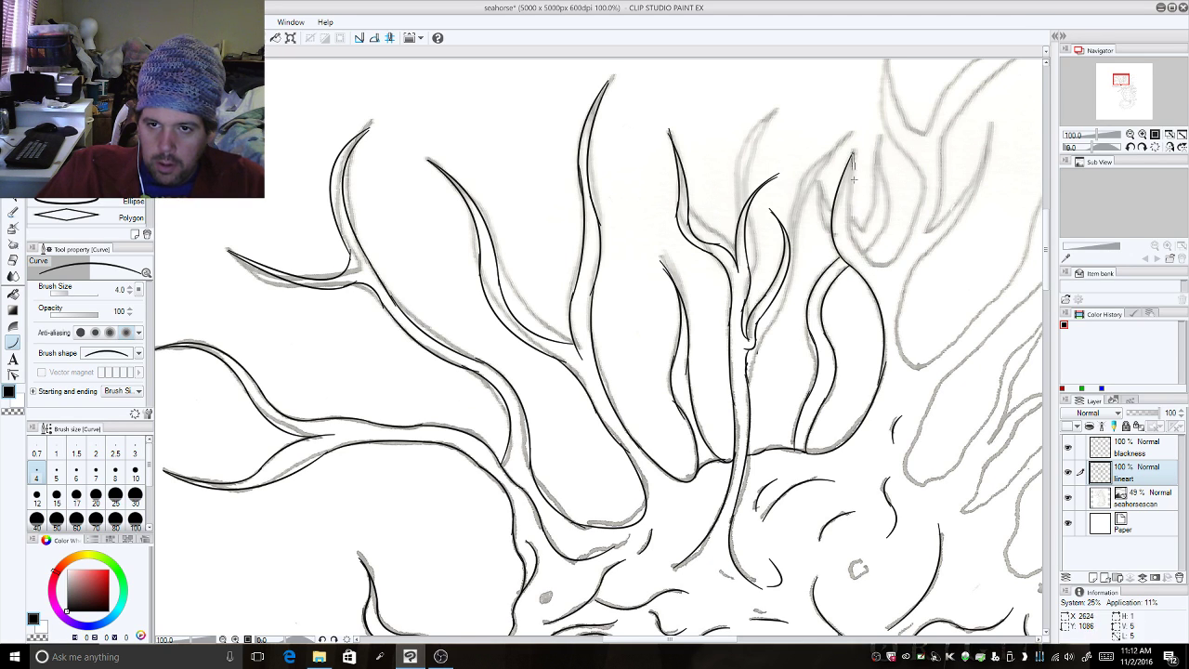
drag(853, 179, 875, 277)
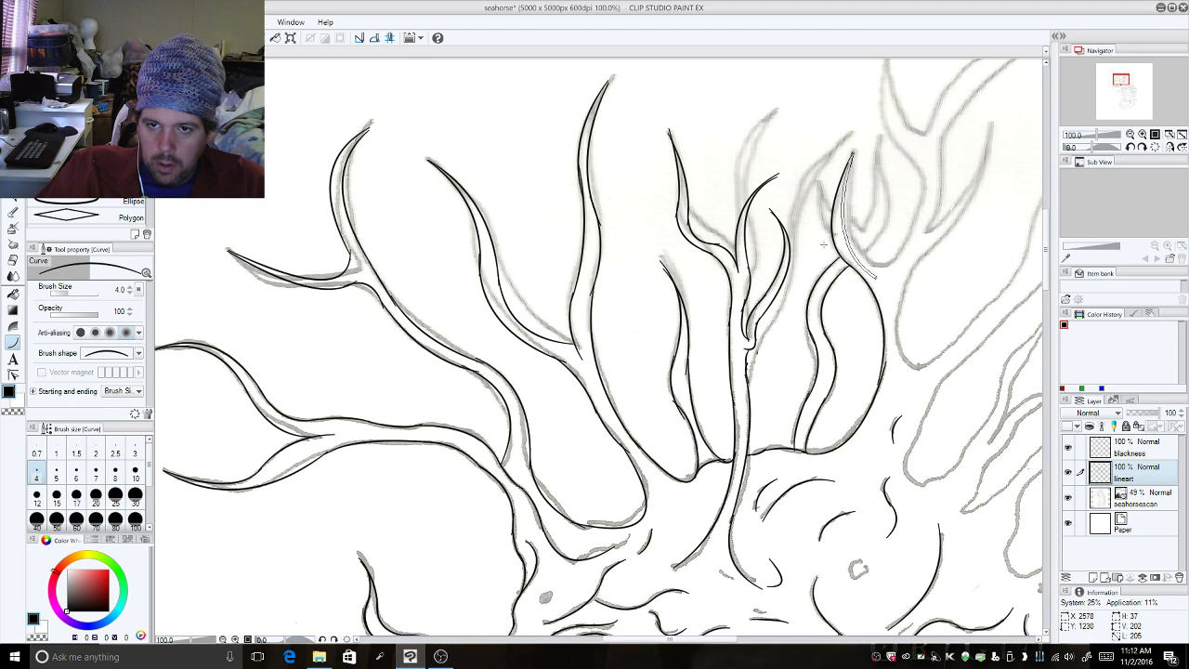
click(823, 244)
Ink the rounded hollow behind the prong's base and continue up along the front edge of the next prong.
mouse_move(881, 276)
mouse_down()
mouse_move(894, 271)
mouse_move(896, 297)
mouse_up()
click(900, 277)
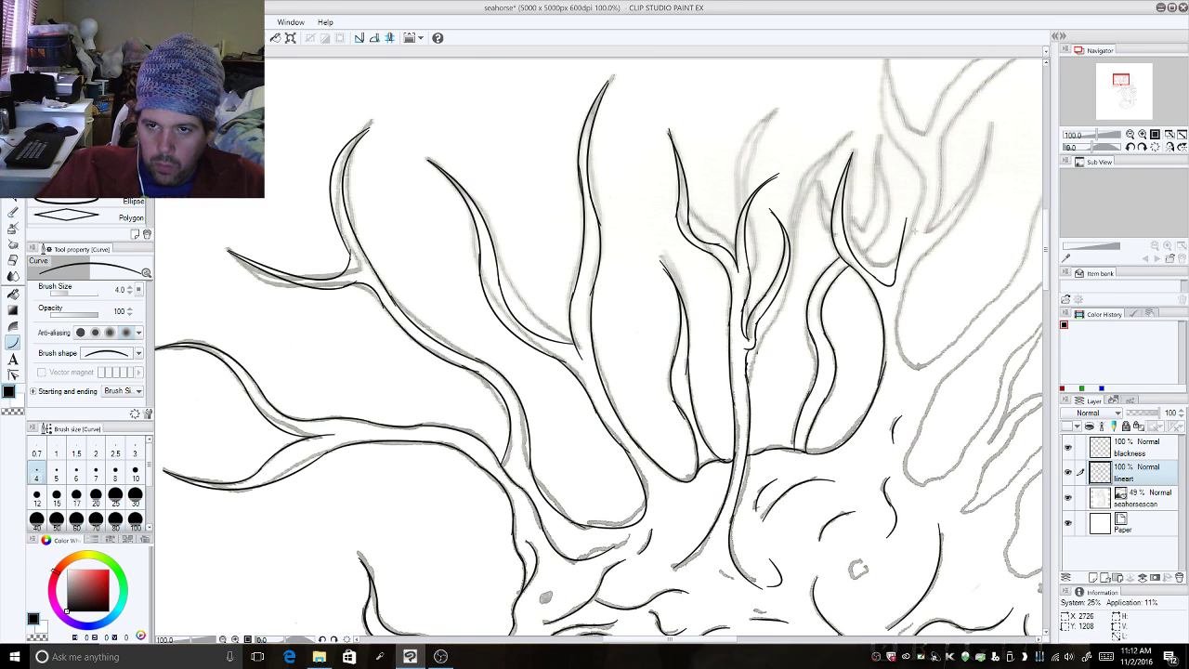
drag(894, 280, 896, 145)
click(901, 246)
click(945, 170)
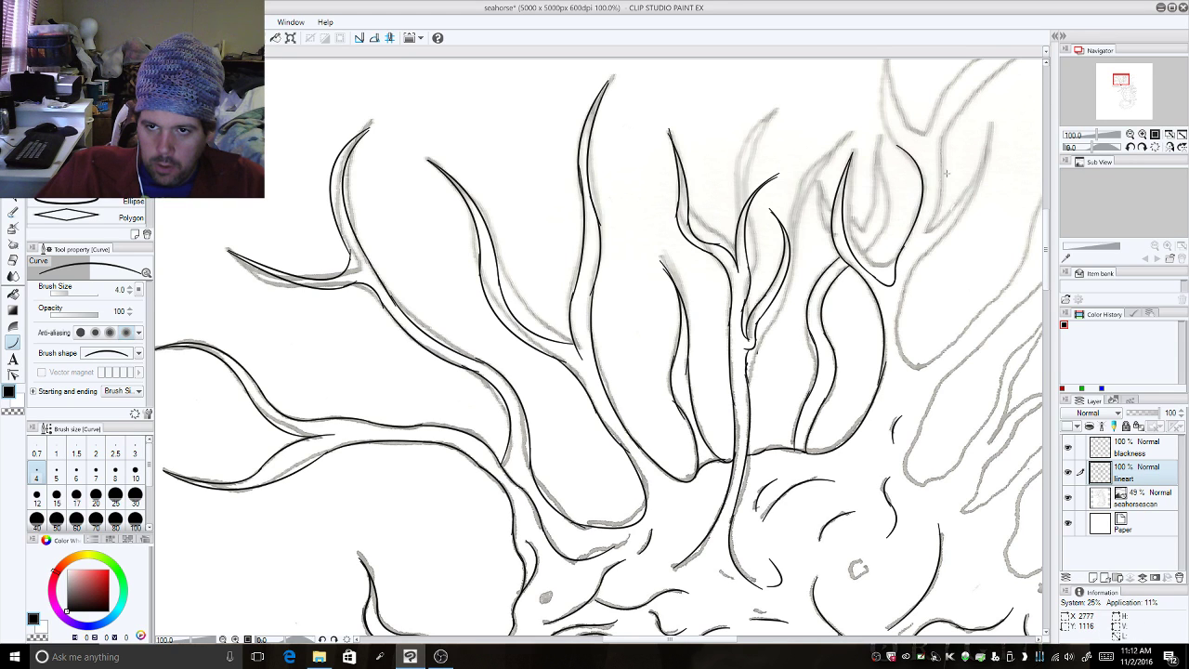
Trace both edges of the next prong's curved tip, from its point down to where it bends.
mouse_move(905, 148)
mouse_down()
mouse_move(902, 79)
mouse_move(920, 150)
mouse_up()
click(866, 134)
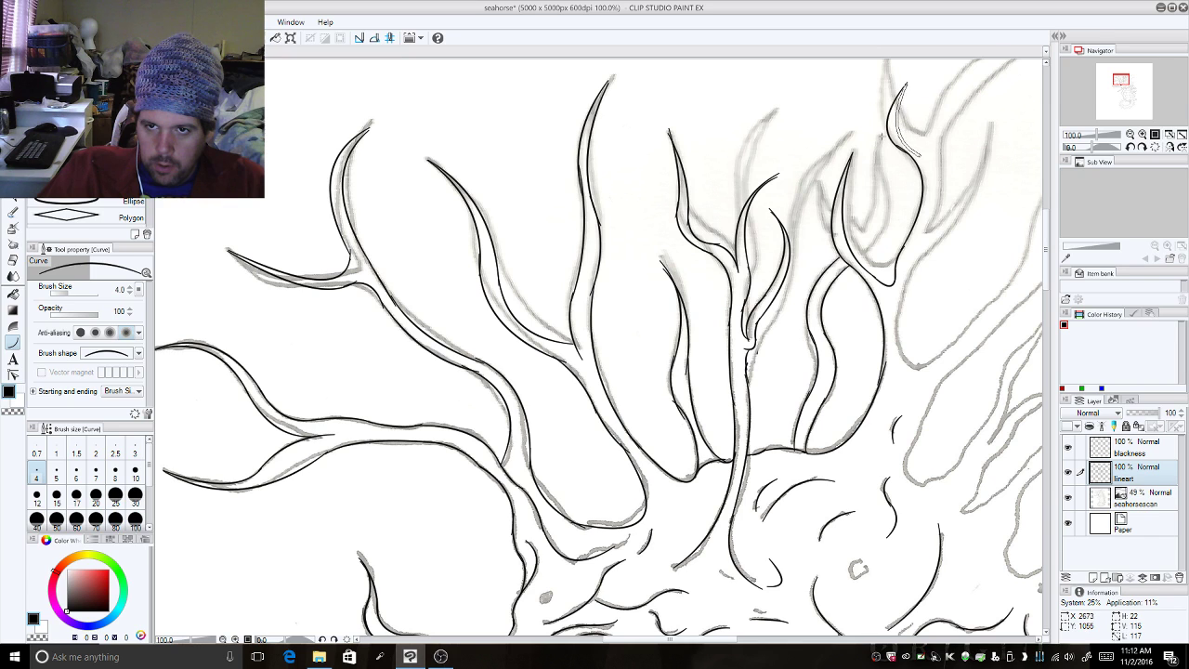
click(881, 127)
key(ctrl+z)
drag(907, 83, 921, 155)
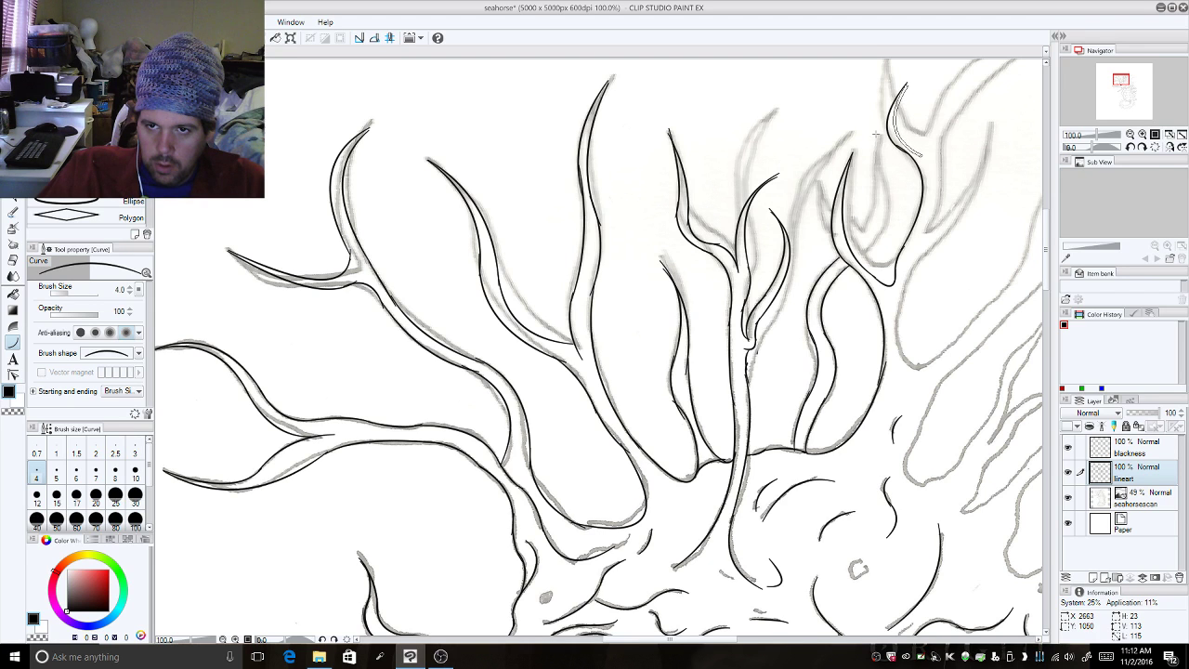
click(893, 121)
drag(918, 154, 930, 199)
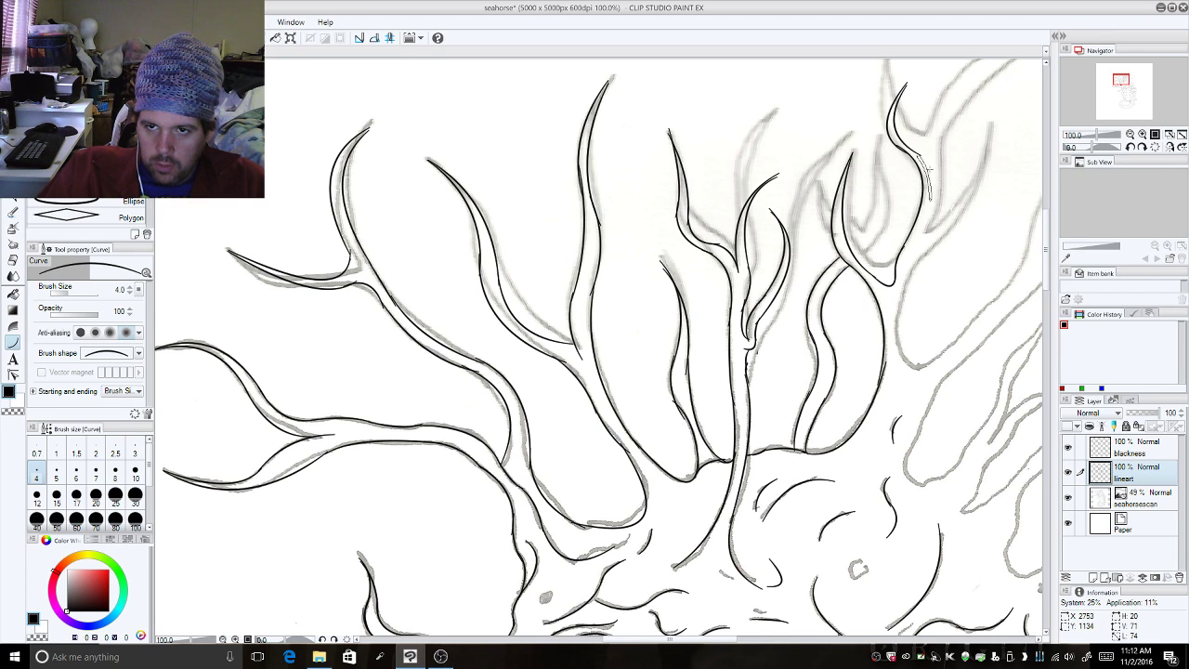
click(931, 176)
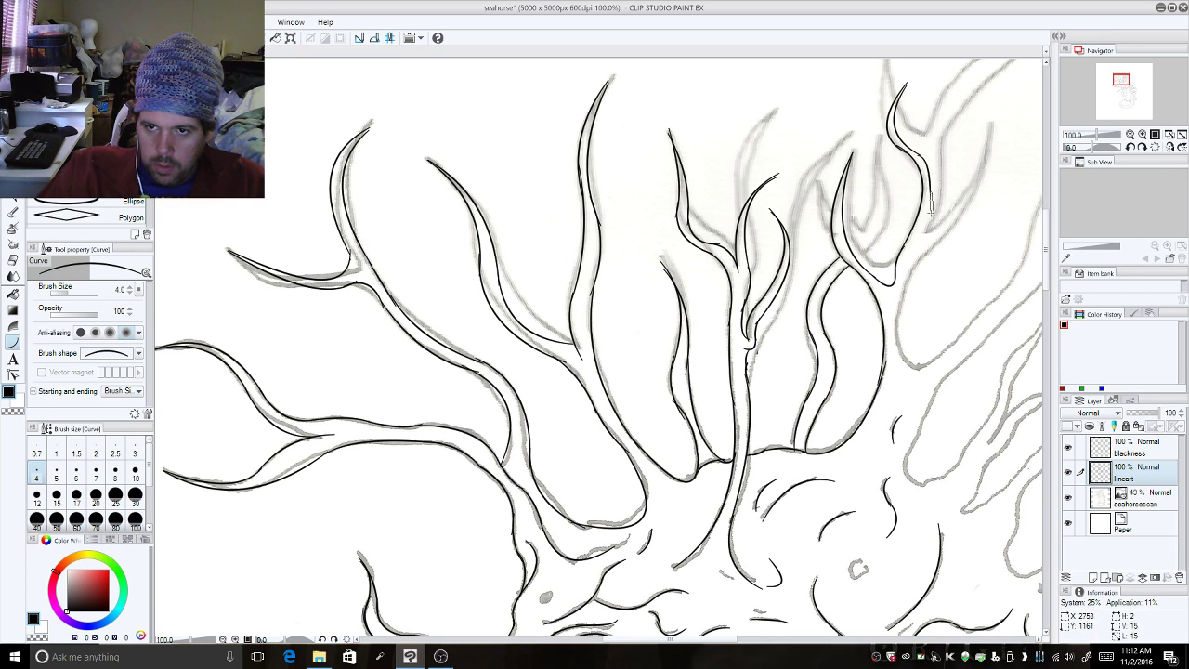
key(ctrl+z)
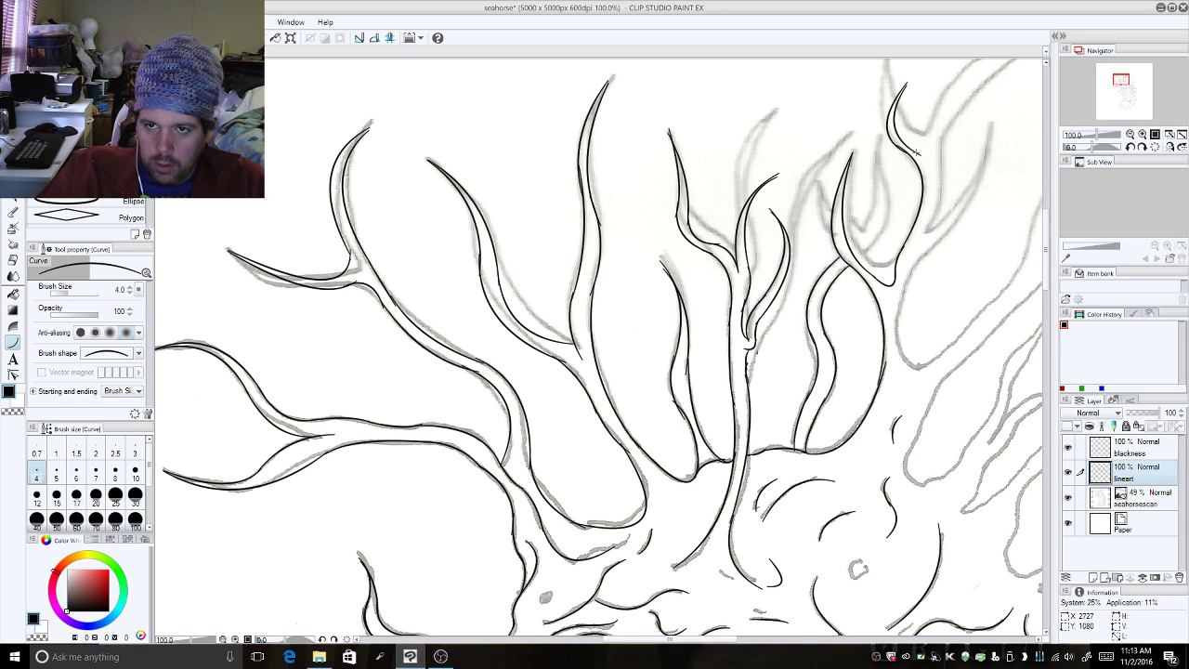
drag(931, 174, 927, 224)
click(931, 207)
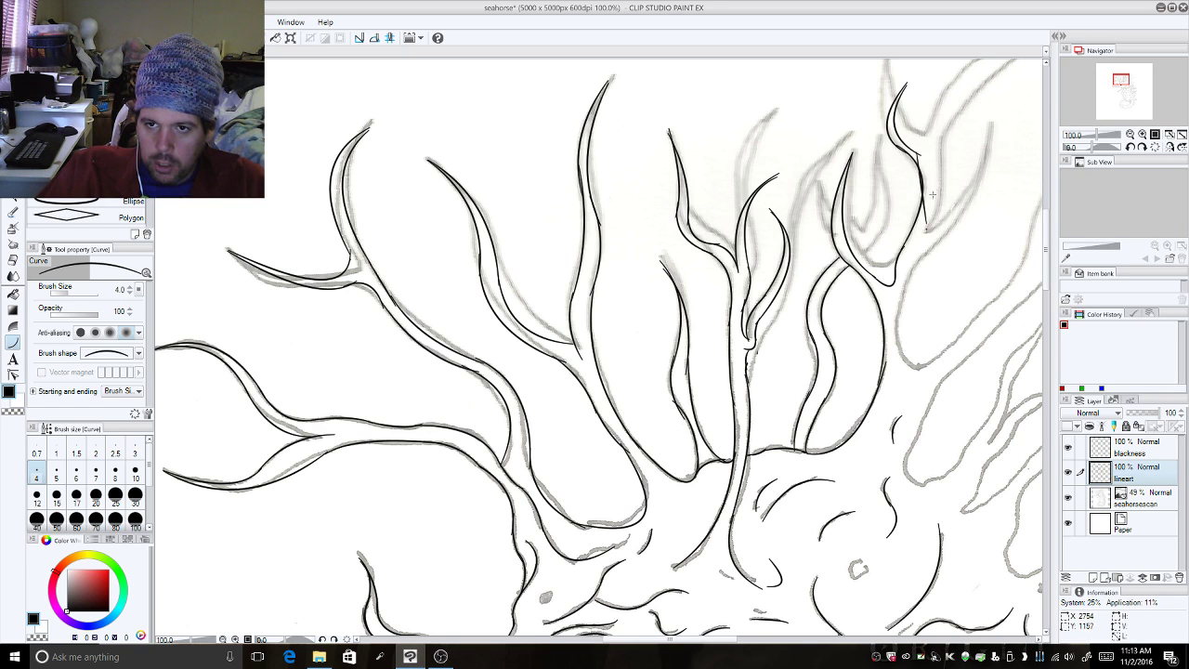
key(ctrl+z)
Ink the prong's back edge down to the notch at its base, then curve up from the notch along the next prong.
drag(918, 155, 929, 220)
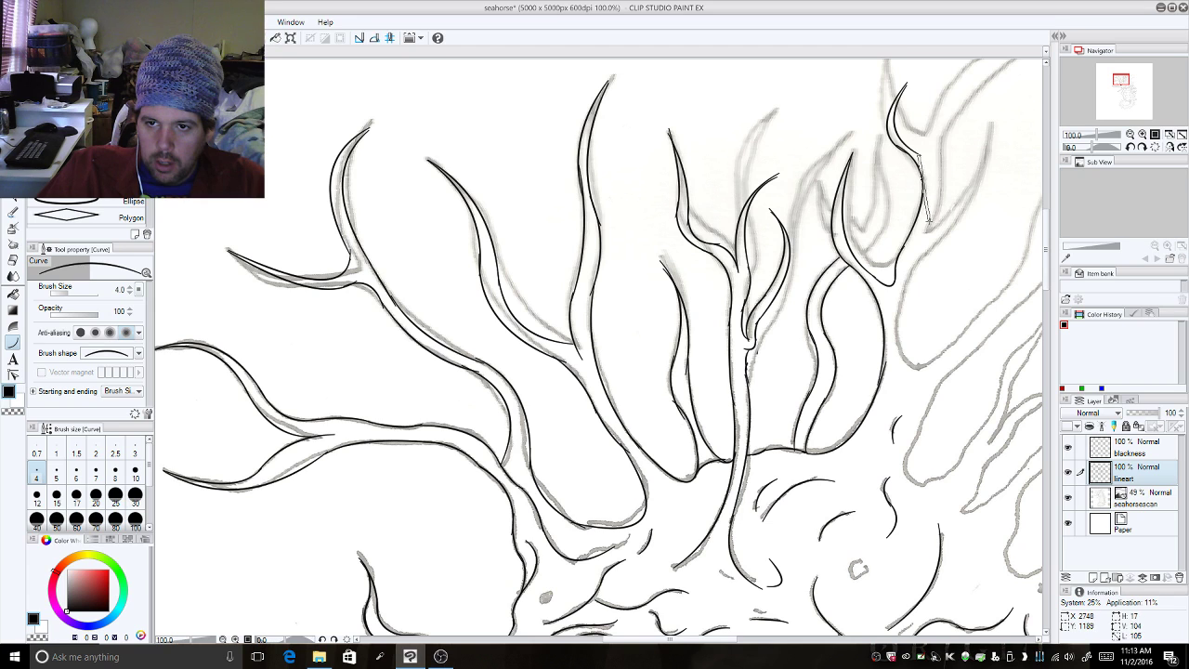
click(933, 176)
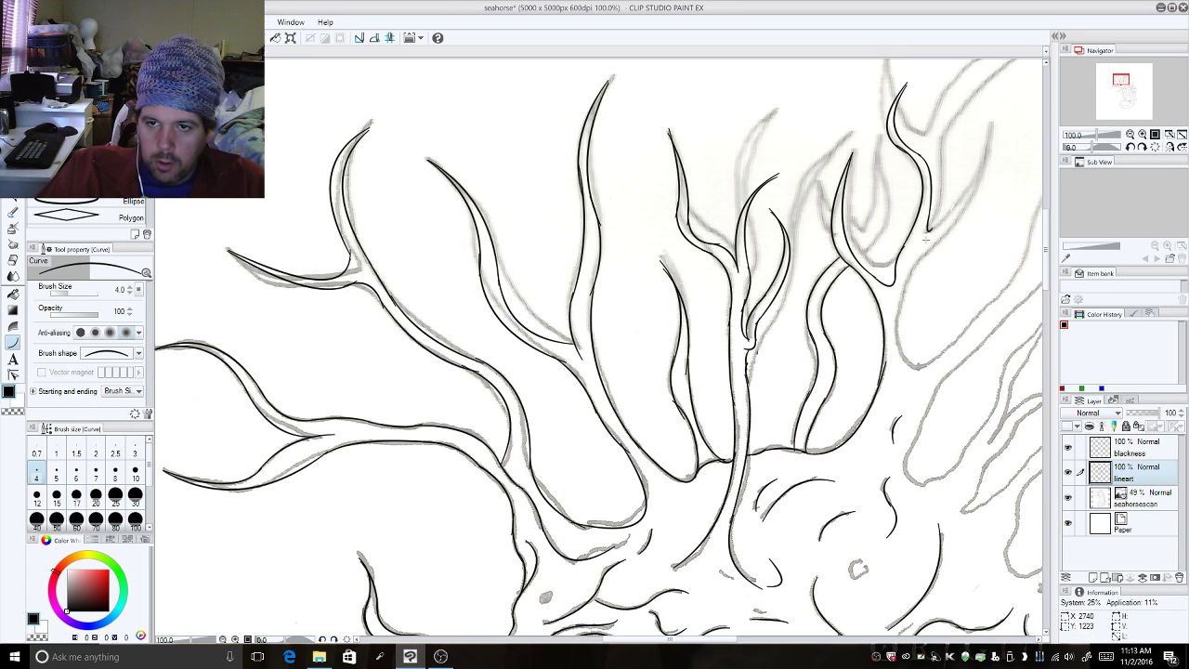
drag(929, 229, 954, 113)
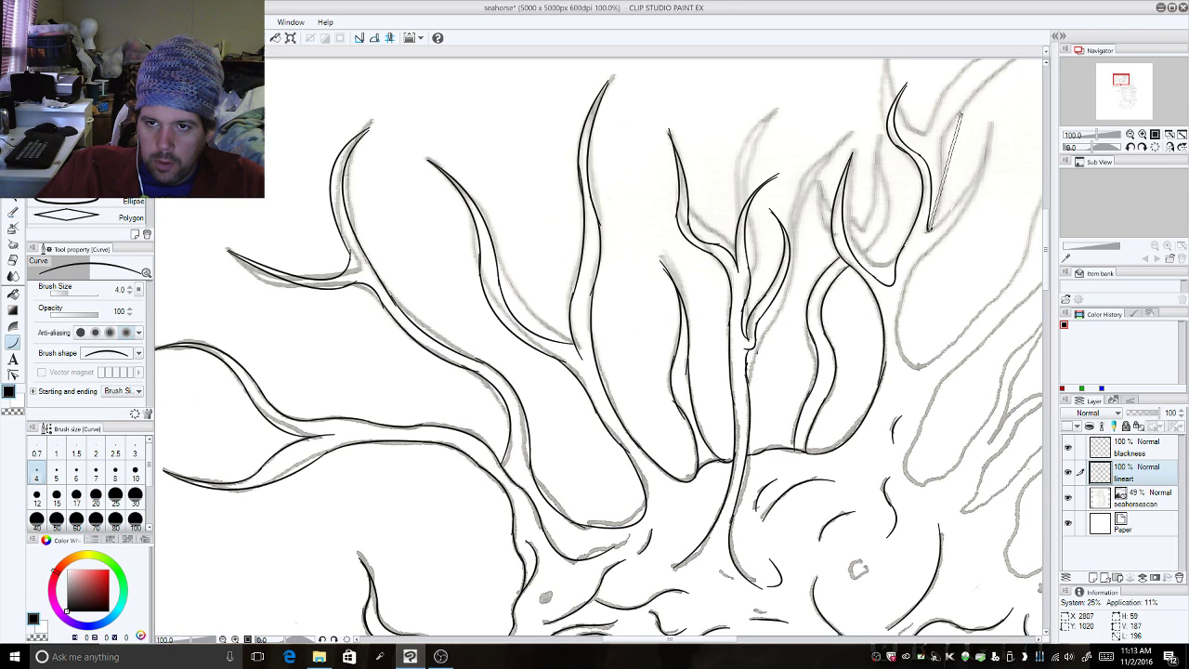
click(992, 218)
click(994, 239)
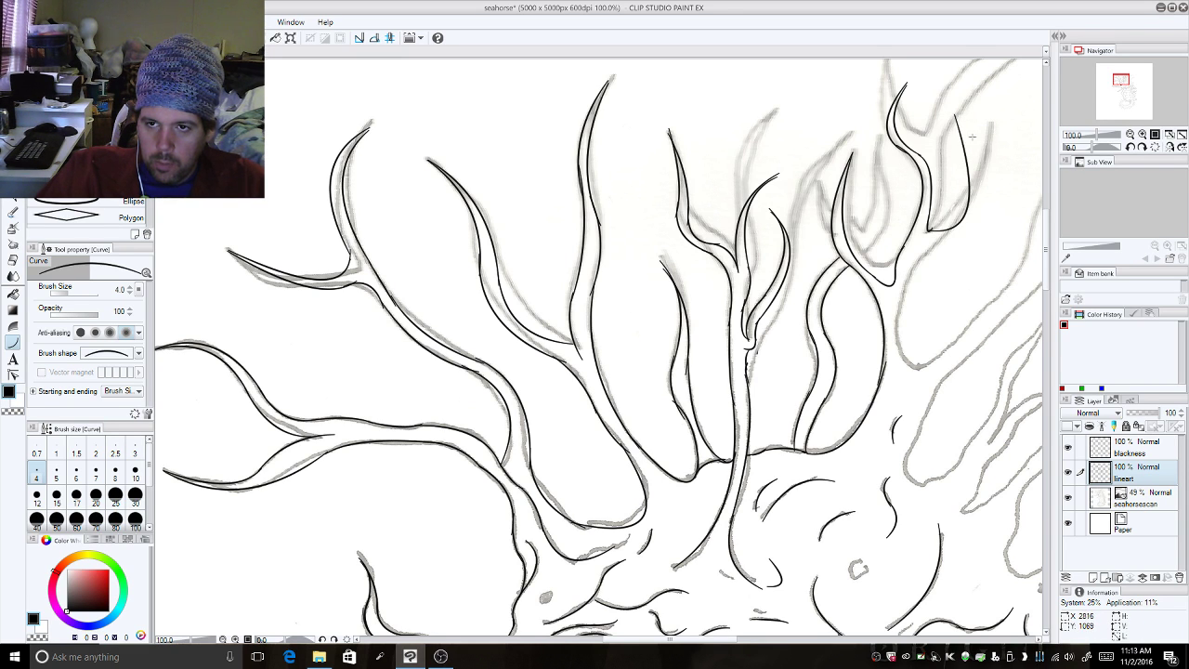
Trace the second edge of the curved prong behind the notch, from its pointed tip down around to its base.
drag(954, 115, 929, 230)
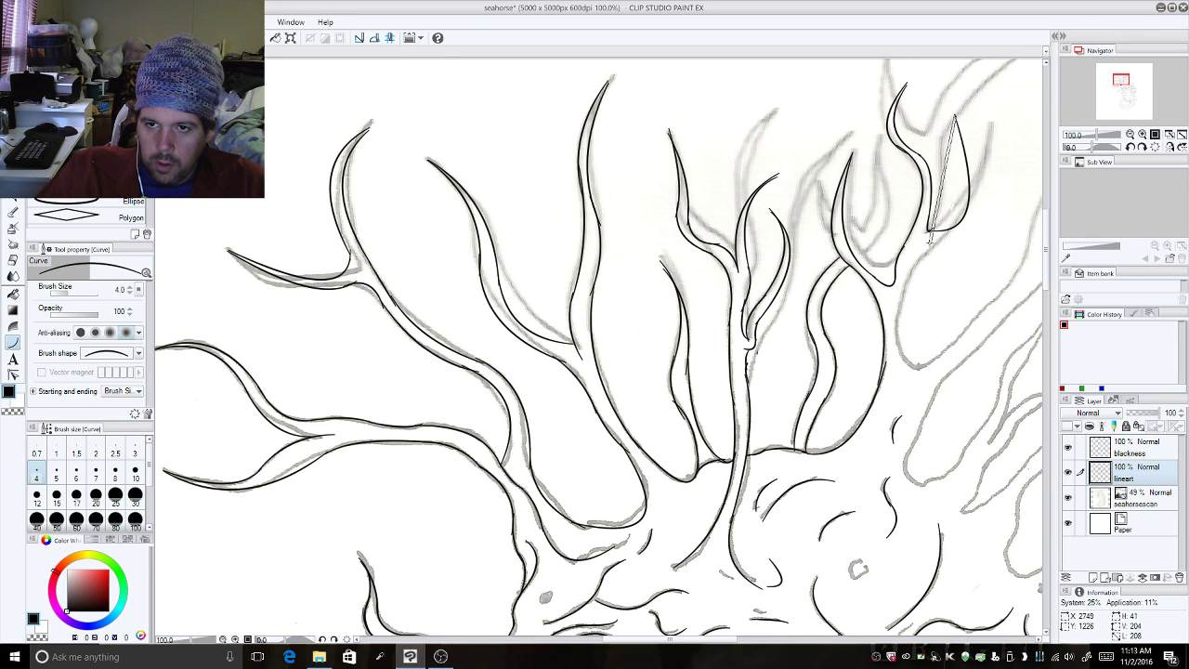
click(927, 245)
key(ctrl+z)
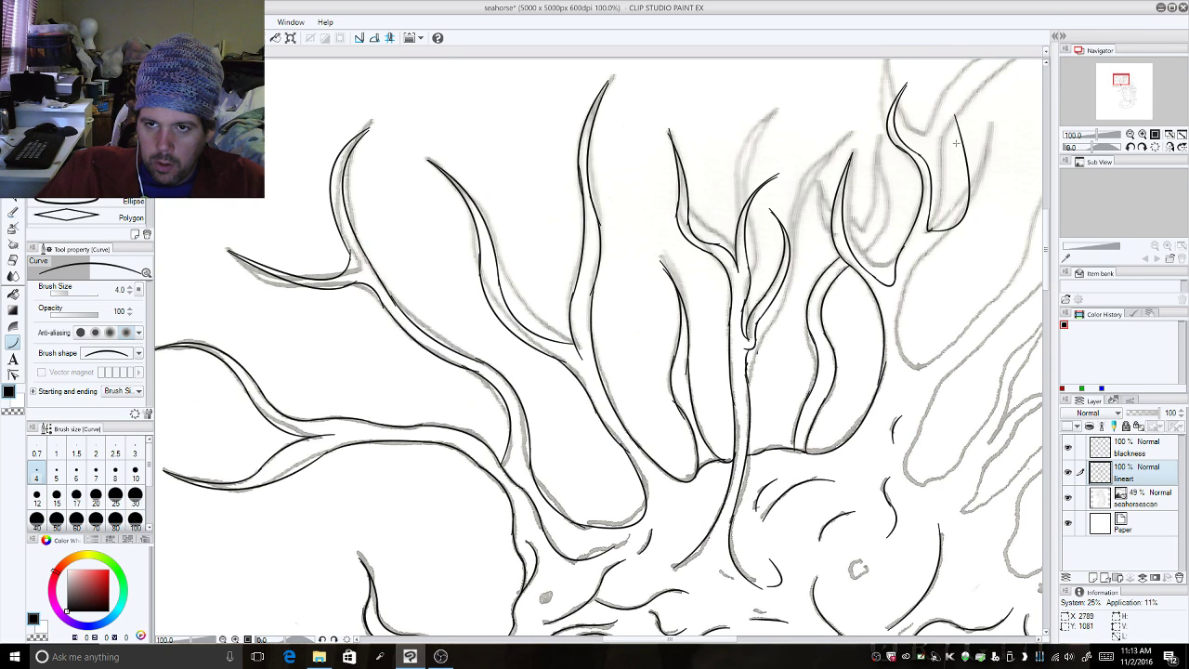
drag(961, 136, 942, 230)
click(940, 240)
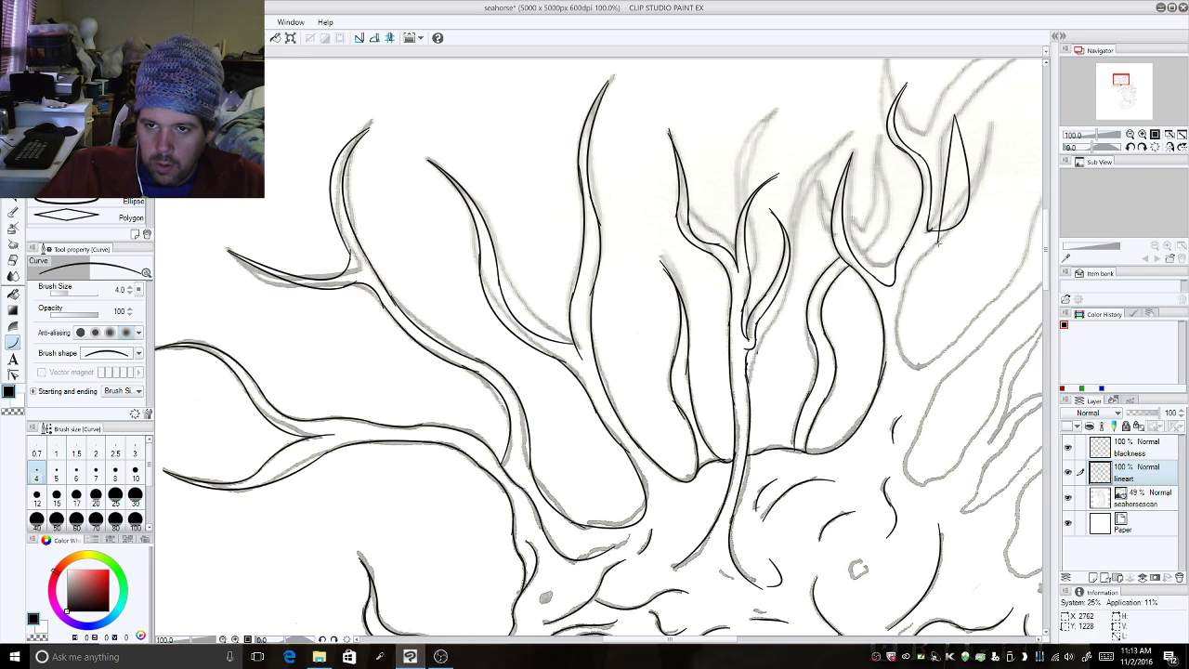
click(962, 157)
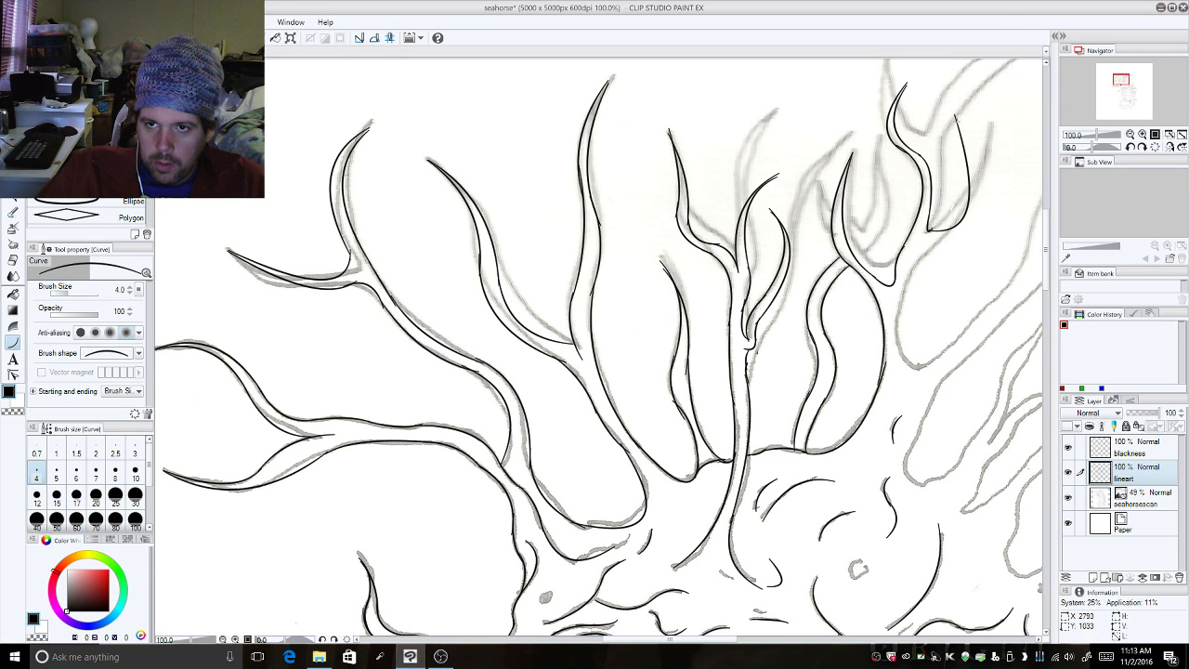
drag(955, 116, 934, 236)
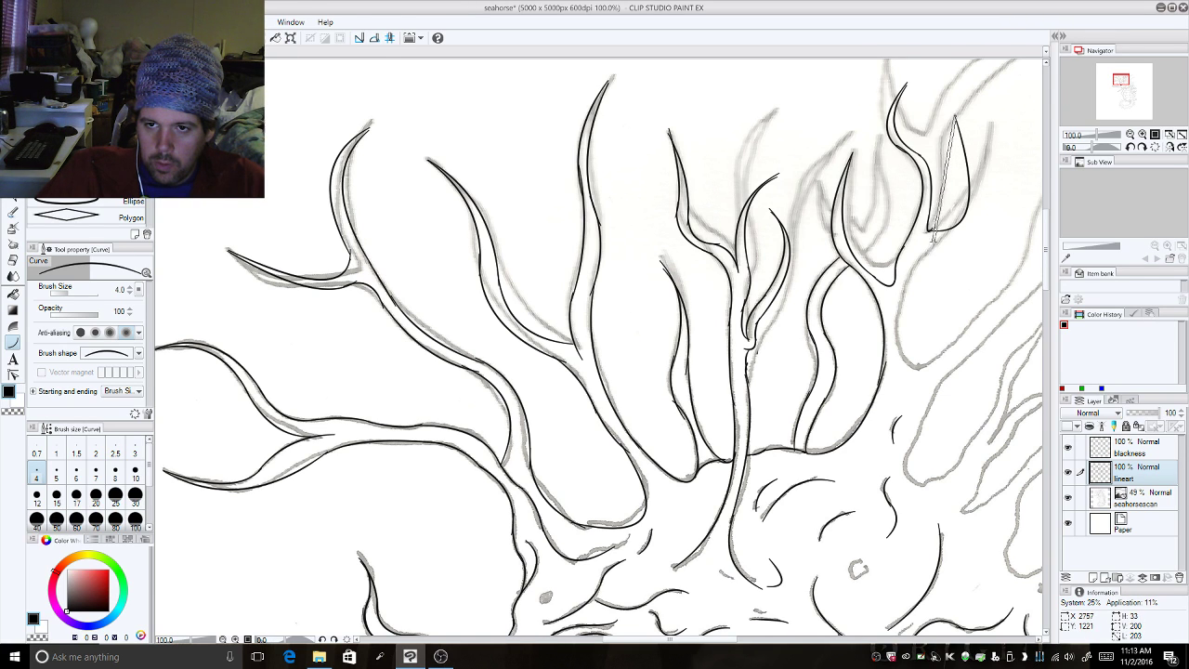
click(972, 222)
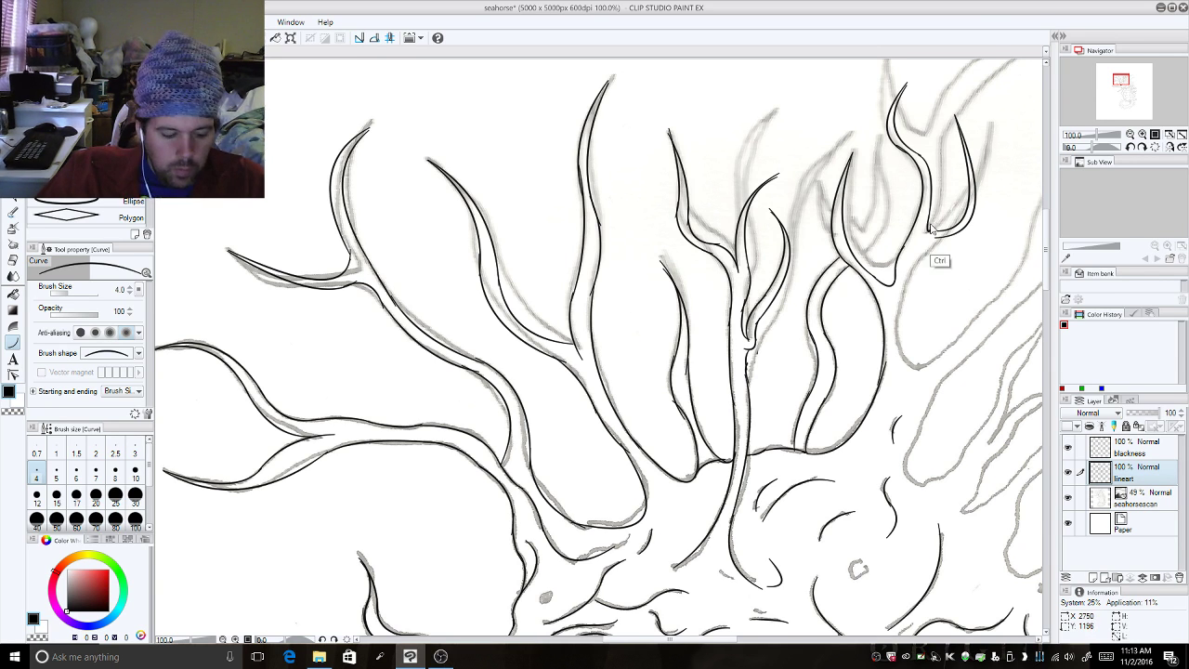
Ink the bend leading from the prong's outer edge down into the back edge of the shared stem.
key(e)
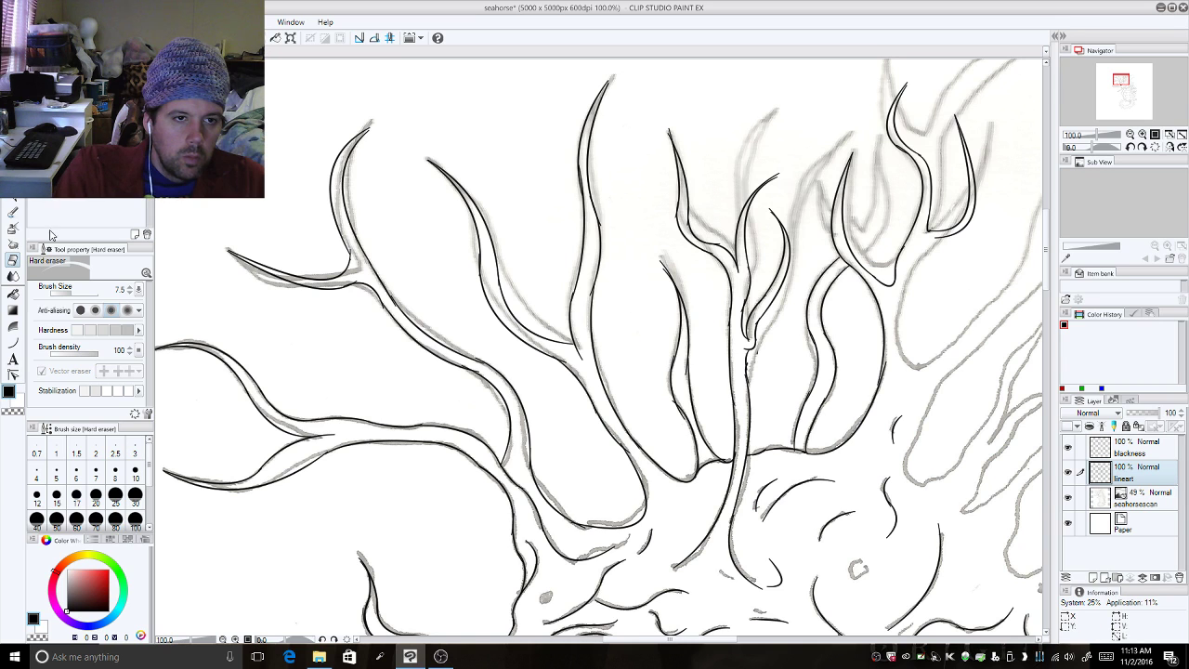
click(13, 342)
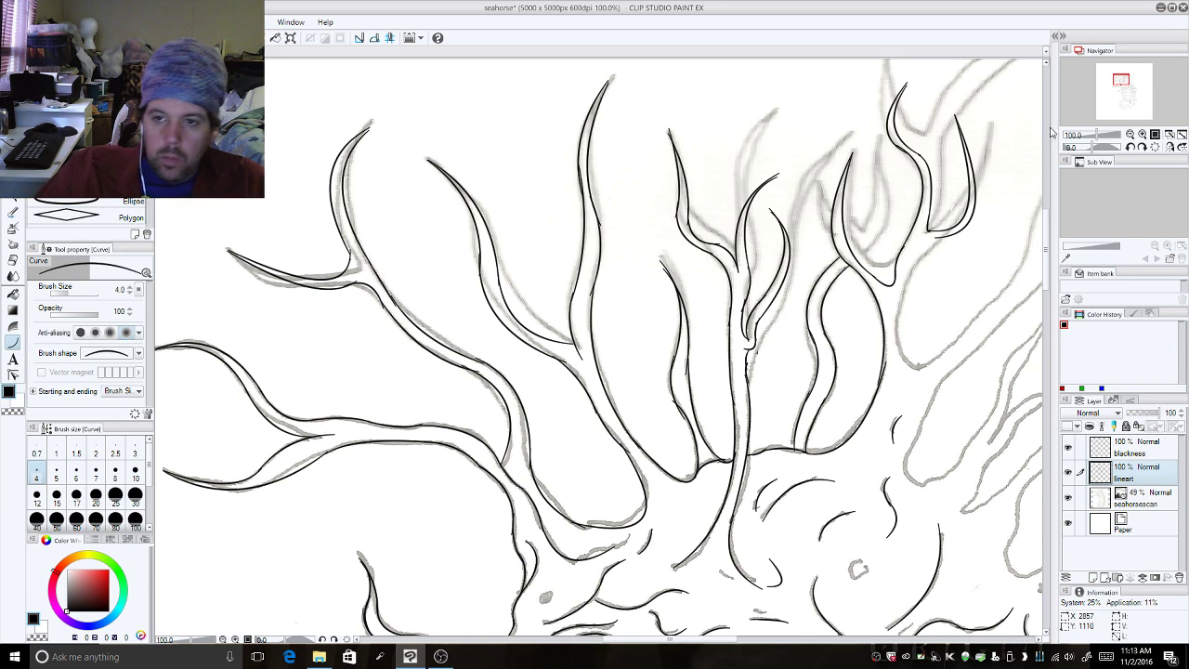
click(1143, 135)
click(1122, 90)
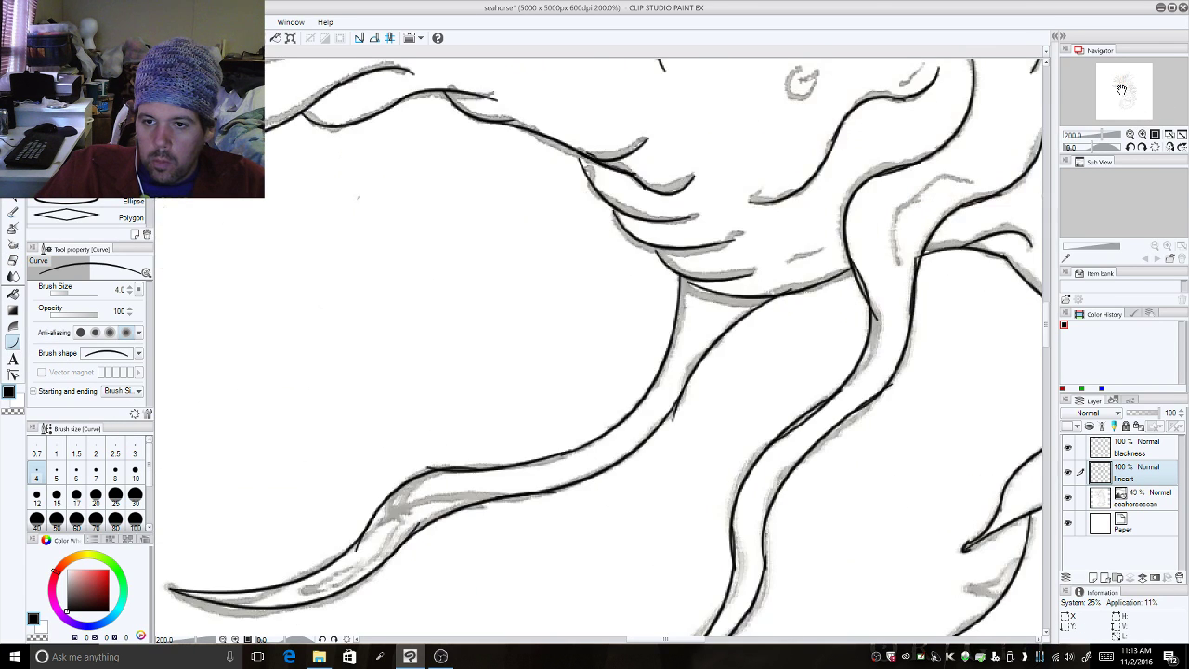
drag(1122, 90, 1125, 90)
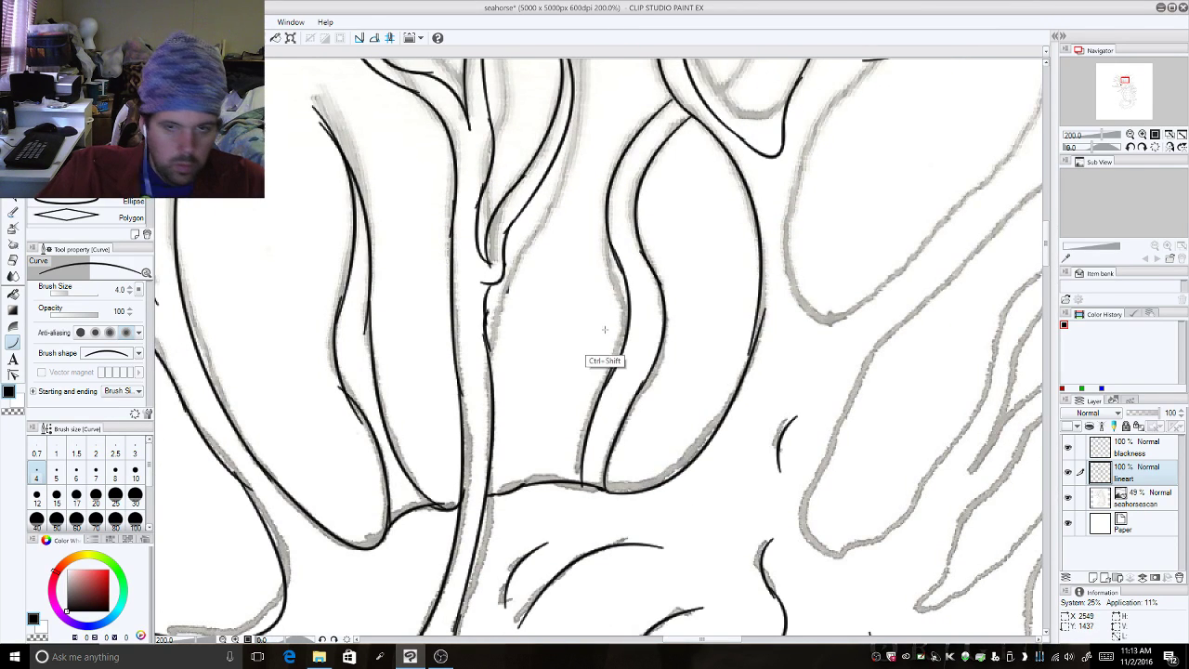
key(e)
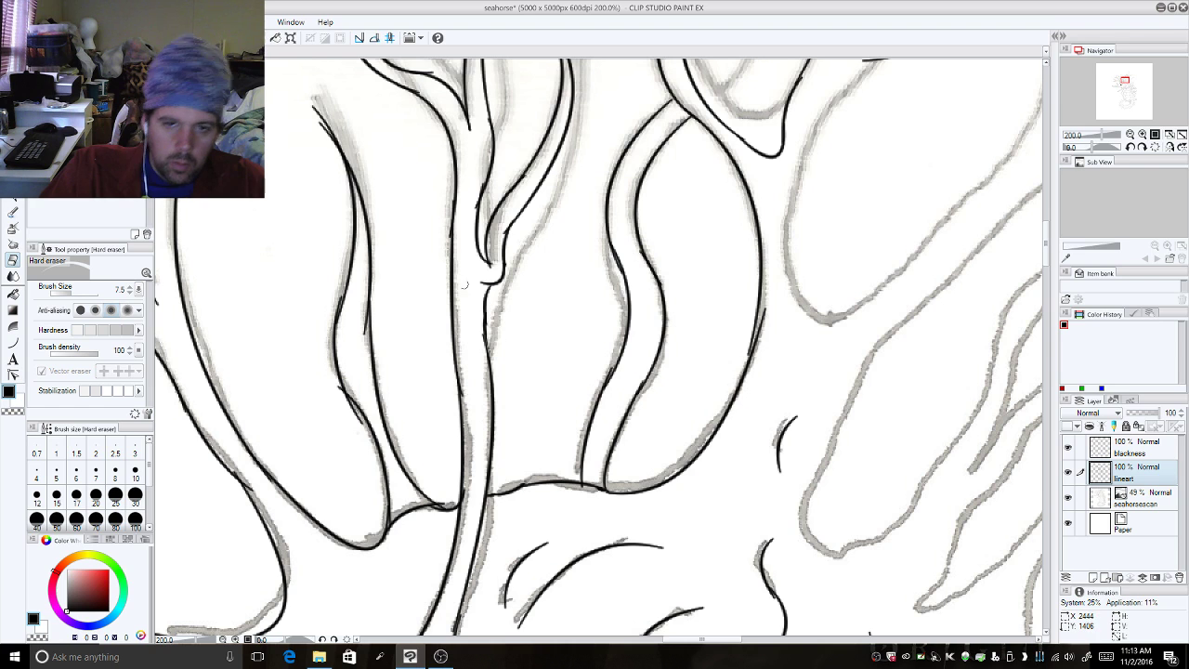
click(13, 342)
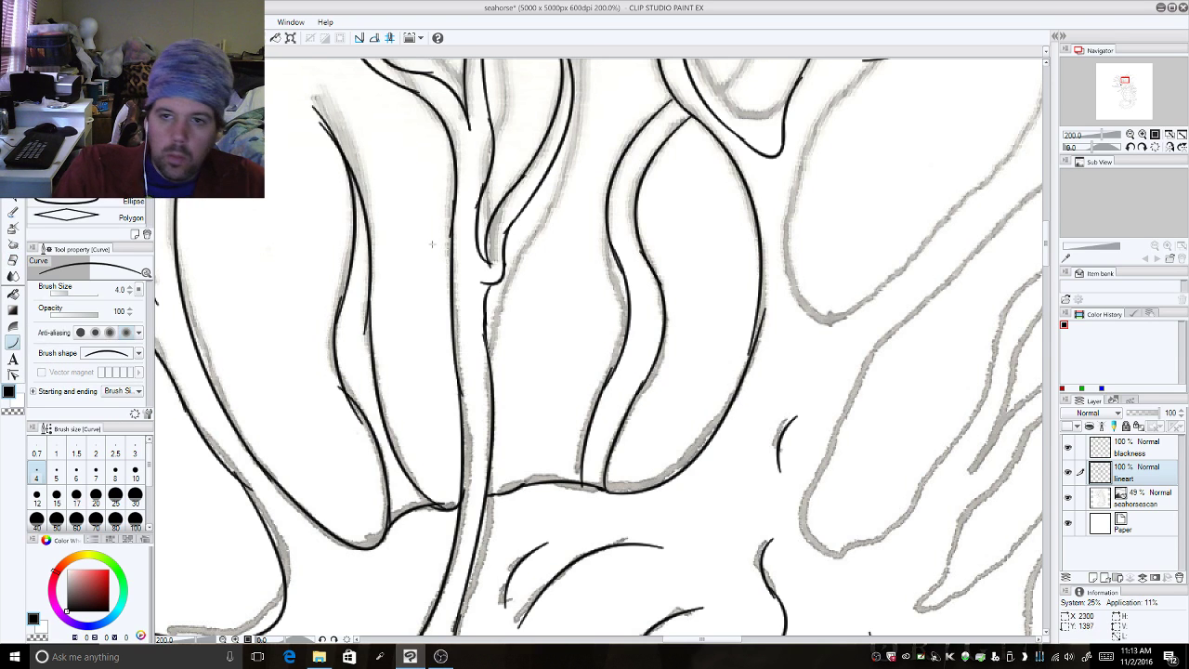
drag(1047, 247, 1046, 239)
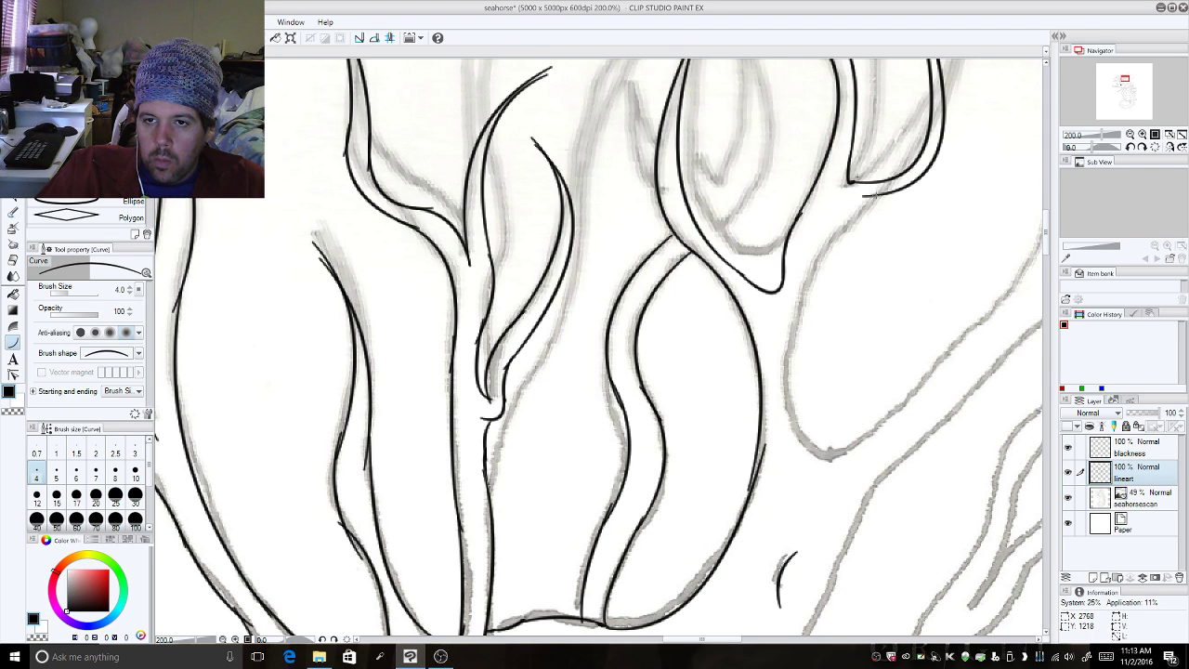
mouse_move(875, 196)
mouse_down()
mouse_move(828, 229)
mouse_move(818, 253)
mouse_up()
click(828, 214)
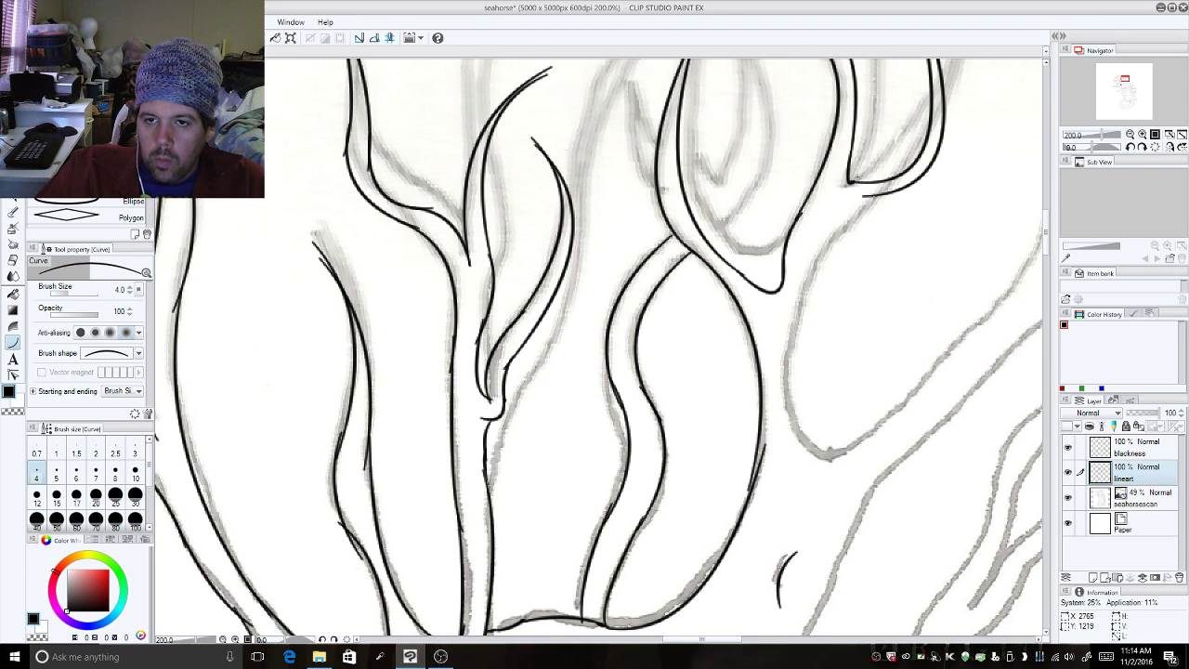
drag(871, 196, 818, 273)
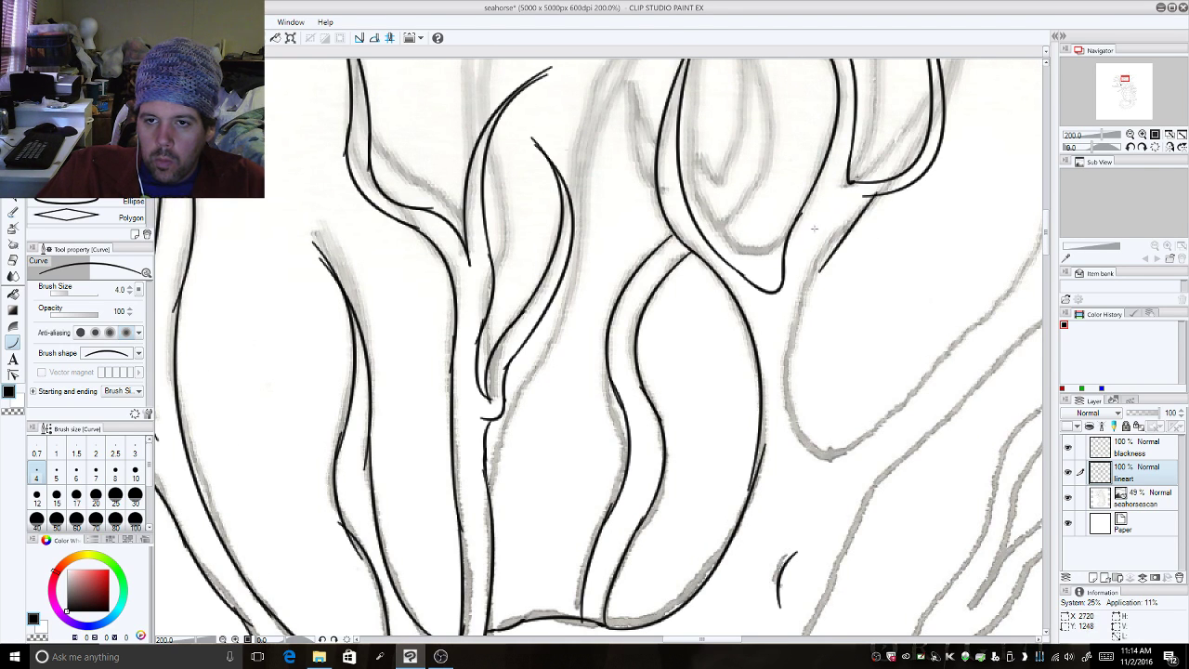
key(ctrl+z)
drag(870, 195, 804, 287)
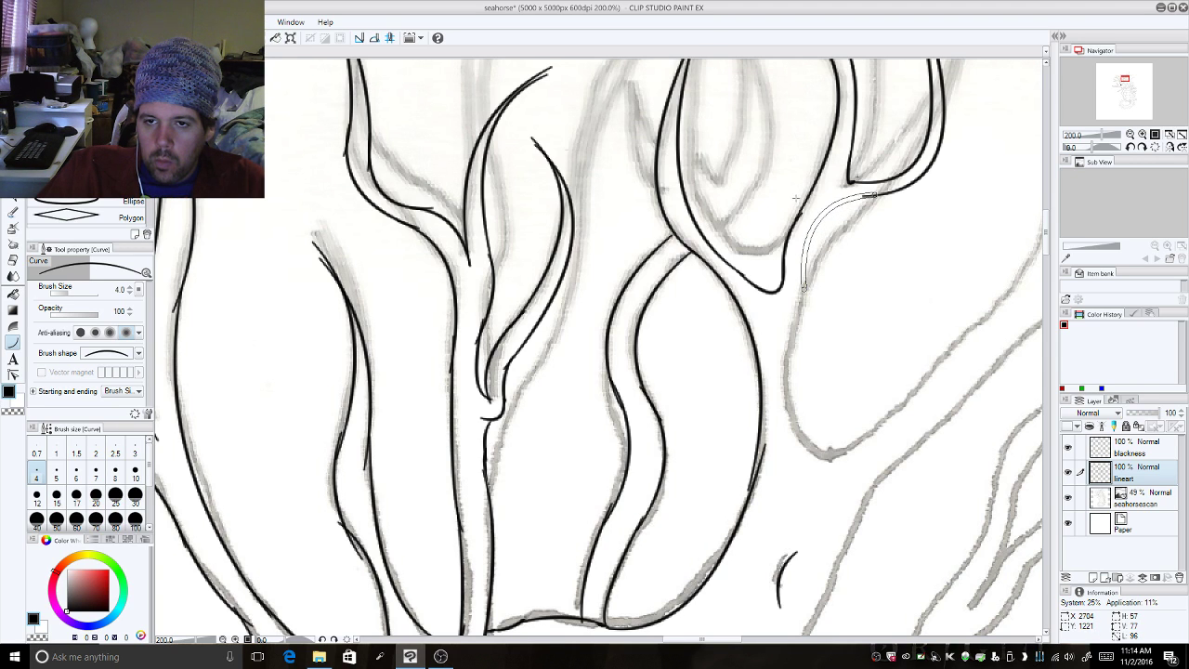
click(806, 228)
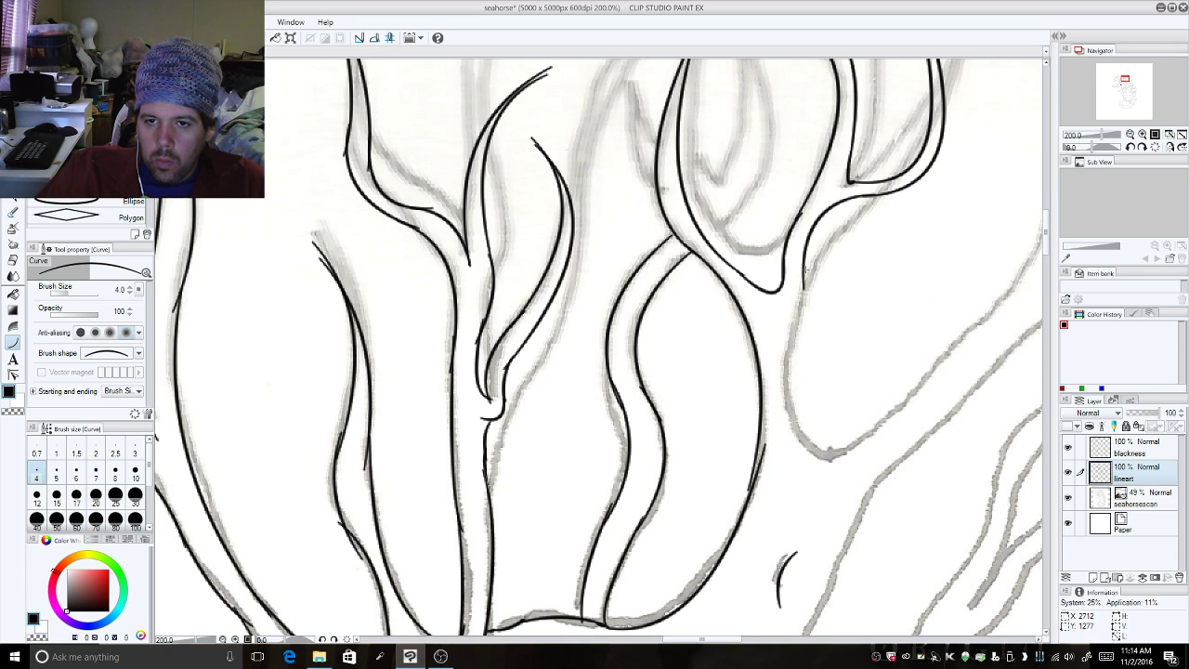
Continue the stem's back edge down, around the narrow hollow at its base, and up onto the next branch.
drag(804, 269, 811, 510)
click(801, 320)
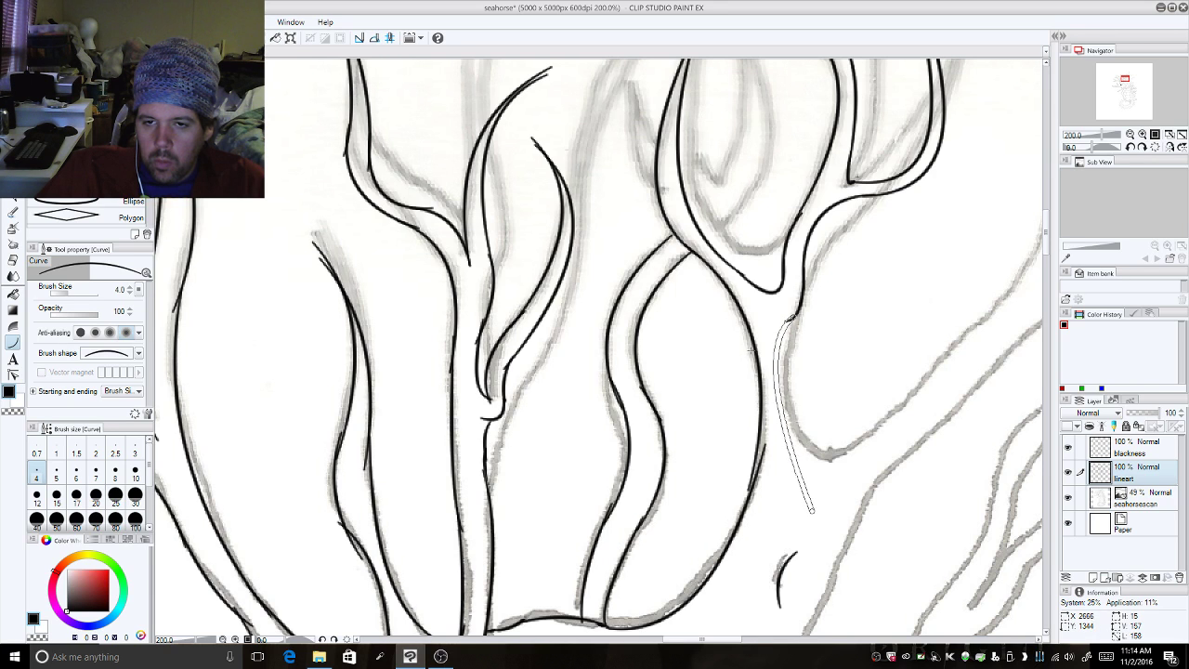
click(758, 357)
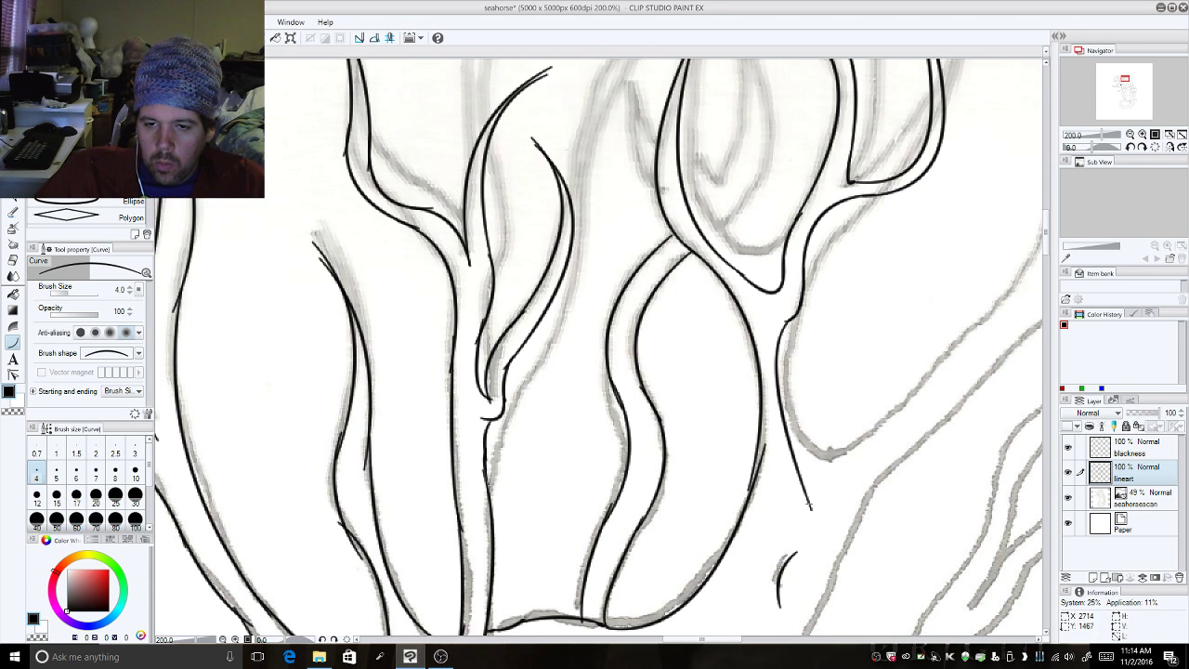
drag(809, 506, 949, 373)
click(832, 530)
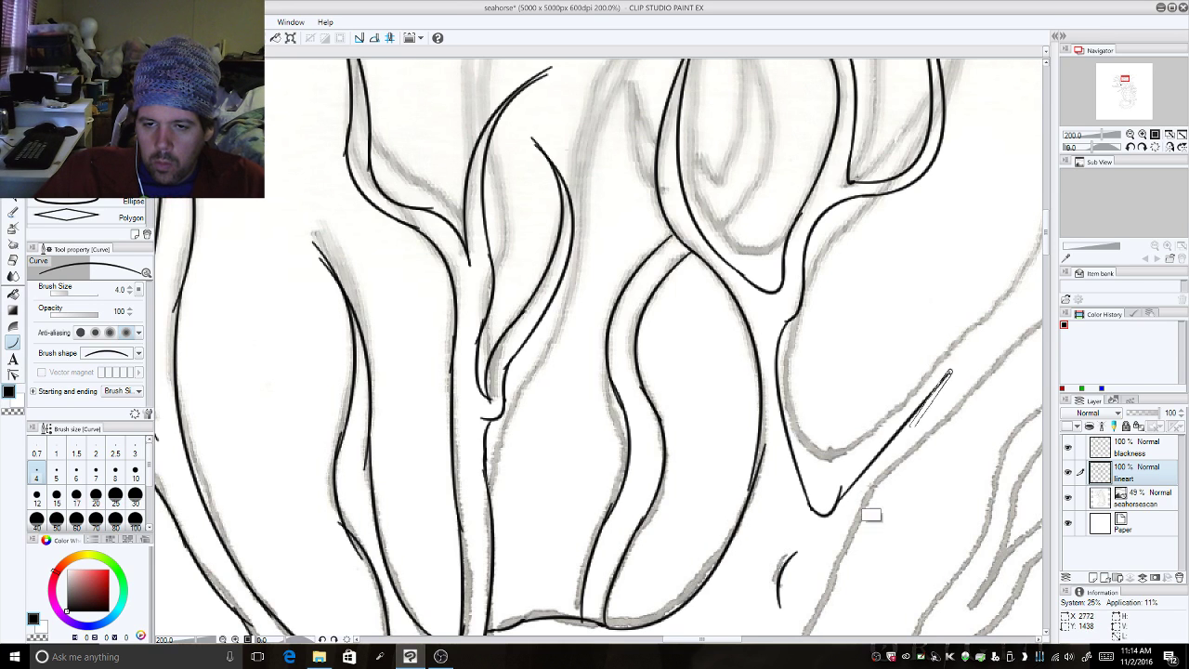
key(ctrl+z)
drag(839, 498, 901, 427)
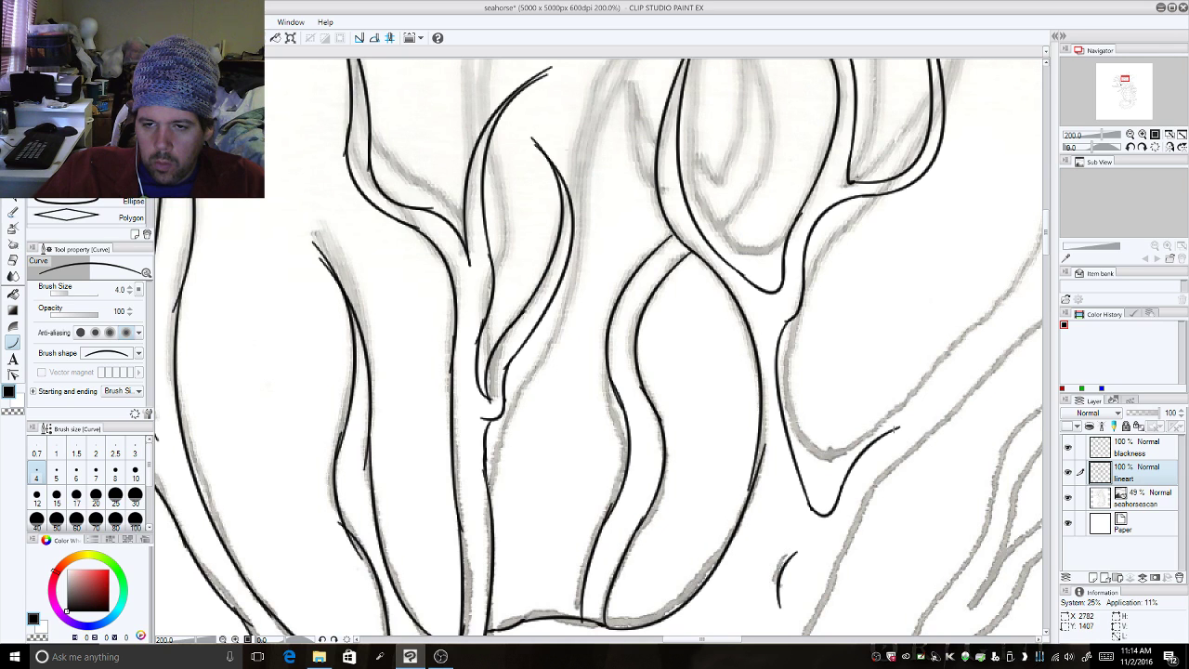
Ink the long front edge of the next branch, sweeping up from the hollow toward its tip.
mouse_move(897, 428)
mouse_down()
mouse_move(998, 333)
mouse_move(1045, 308)
mouse_move(944, 248)
mouse_move(970, 175)
mouse_up()
click(970, 176)
key(ctrl+z)
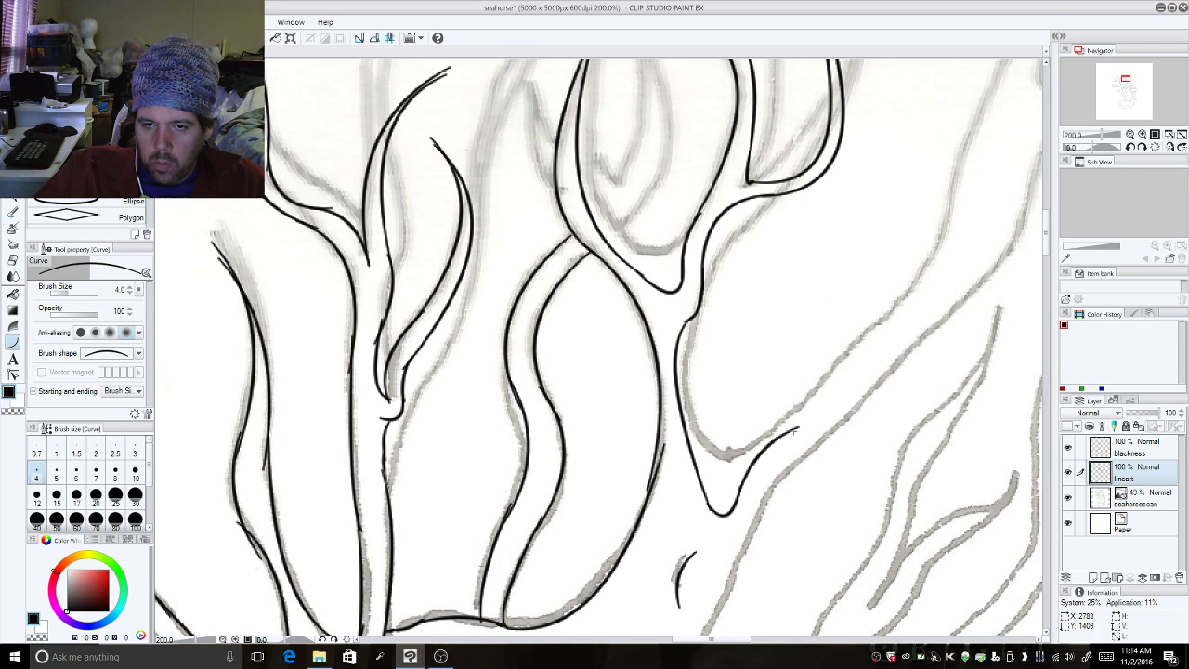
drag(820, 398, 975, 165)
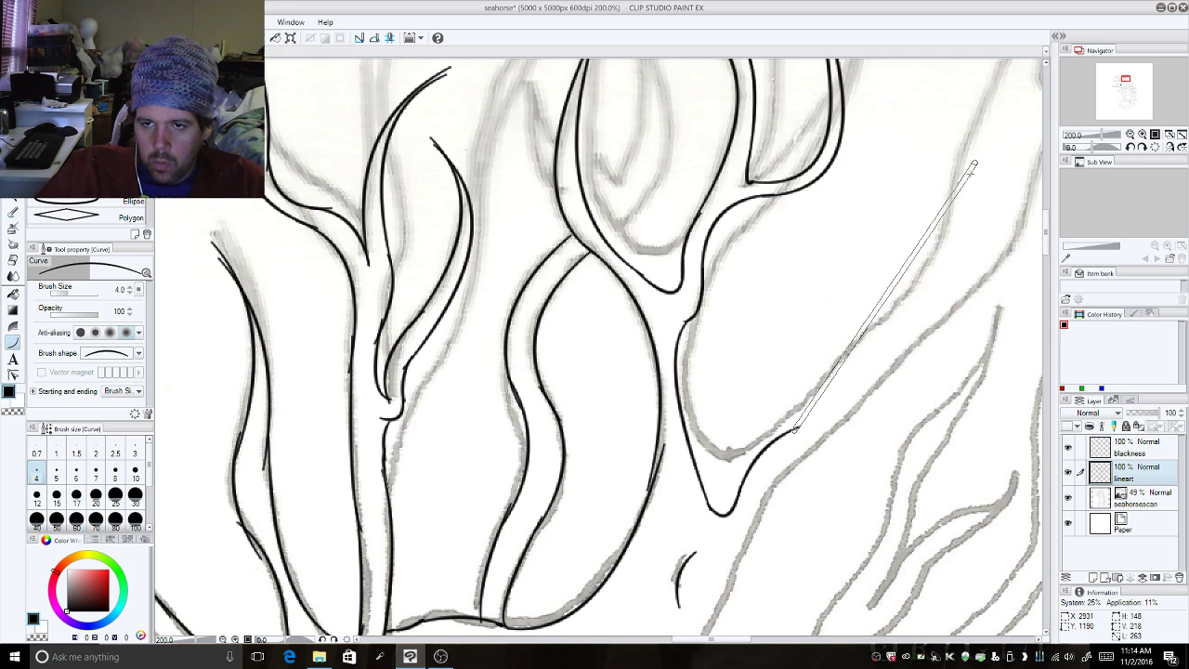
click(1003, 247)
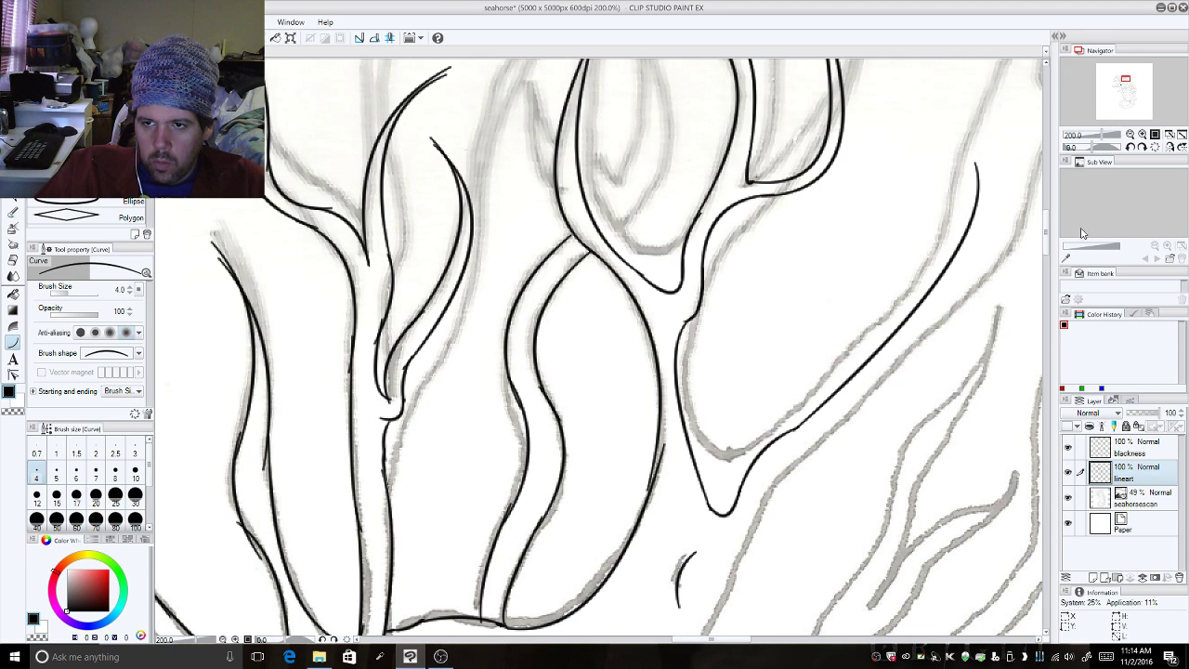
Trace both edges of the long branch's hooked tip so they meet in a point.
click(1129, 135)
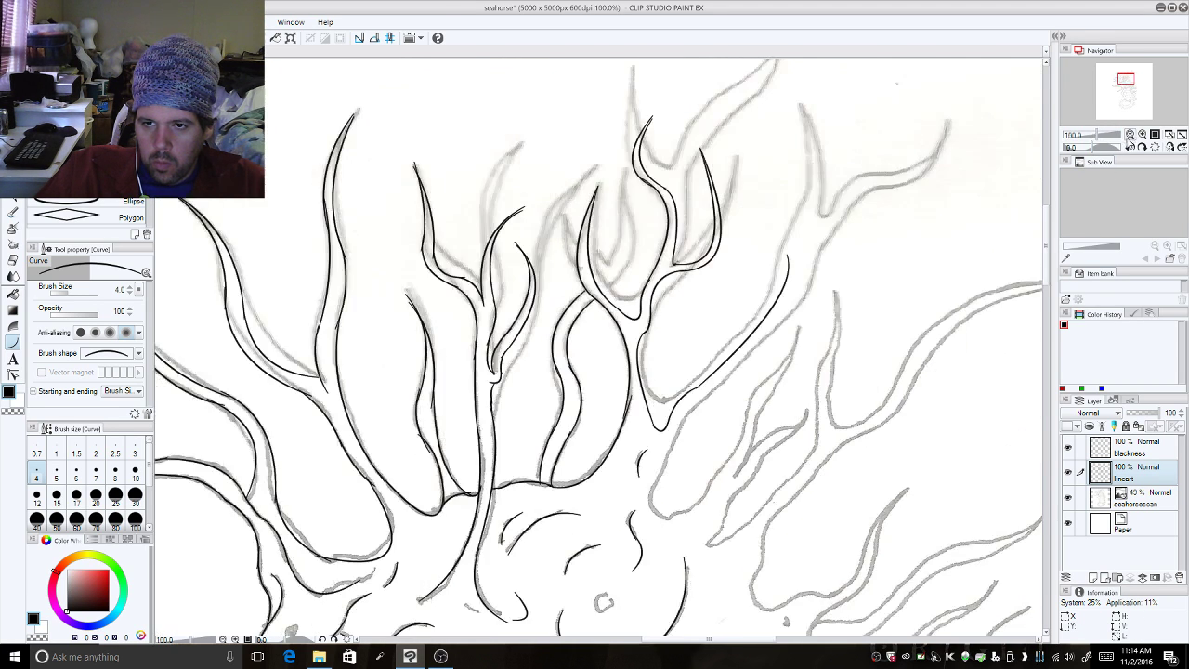
mouse_move(740, 223)
mouse_down()
mouse_move(790, 279)
mouse_move(744, 206)
mouse_up()
key(ctrl+z)
click(800, 239)
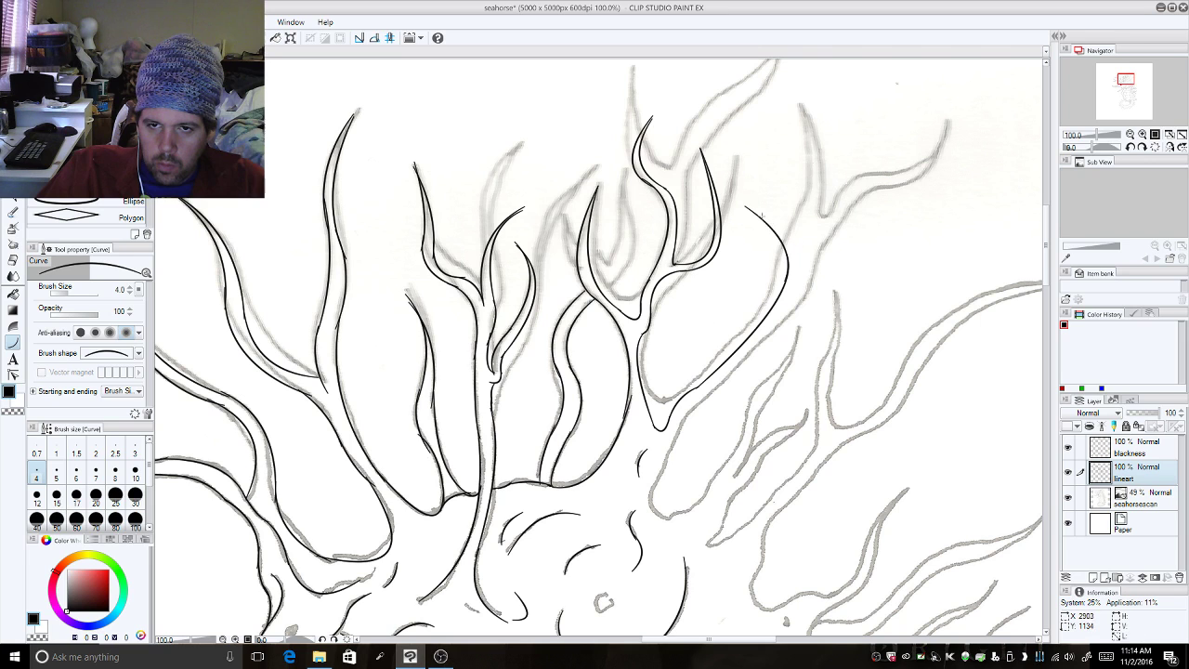
drag(750, 210, 778, 312)
key(ctrl+z)
click(745, 206)
key(ctrl+z)
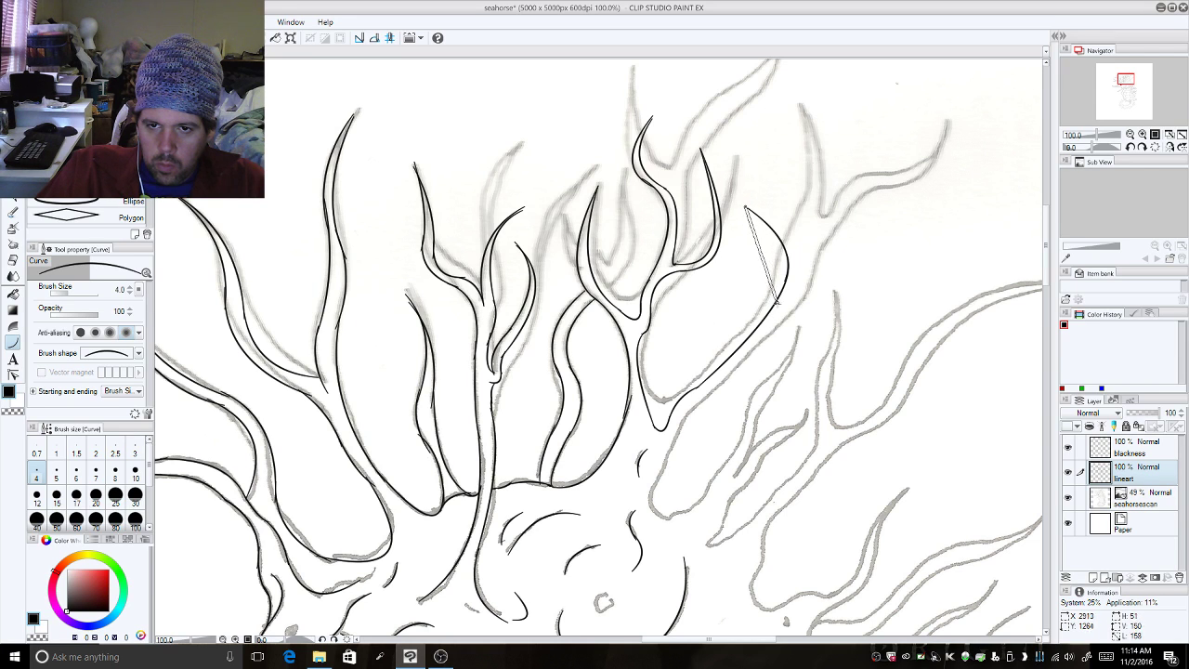
click(816, 249)
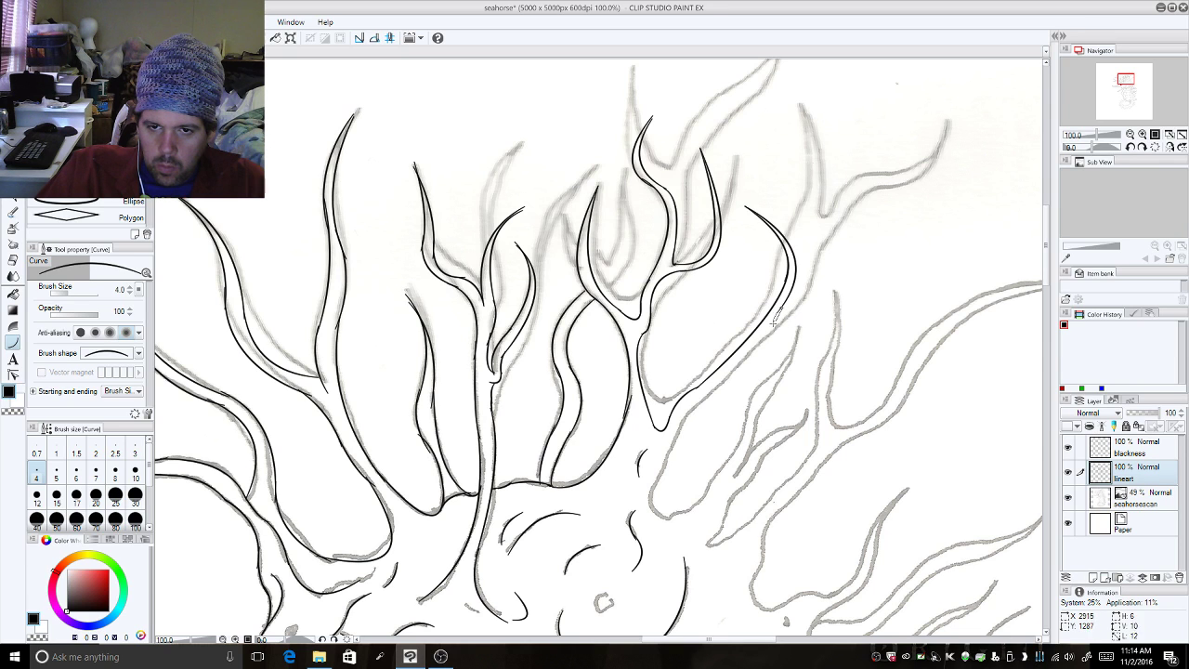
Ink the long branch's back edge down from the hooked tip, bending it toward the rounded hollow at its base.
drag(775, 315, 695, 404)
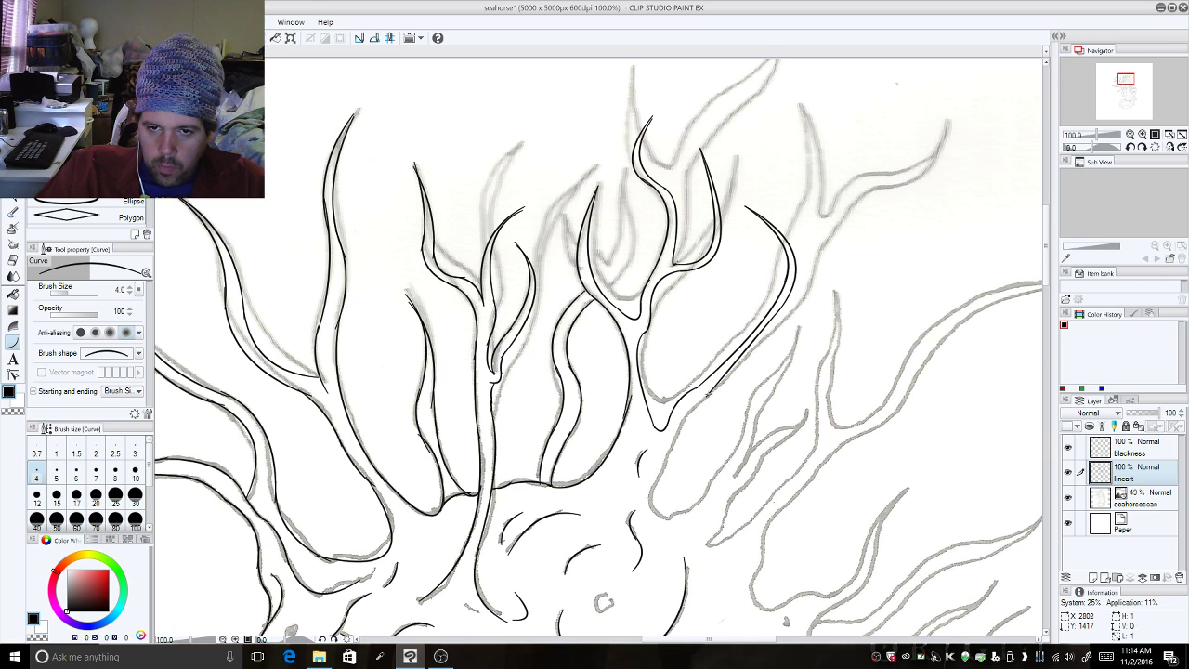
drag(708, 393, 669, 519)
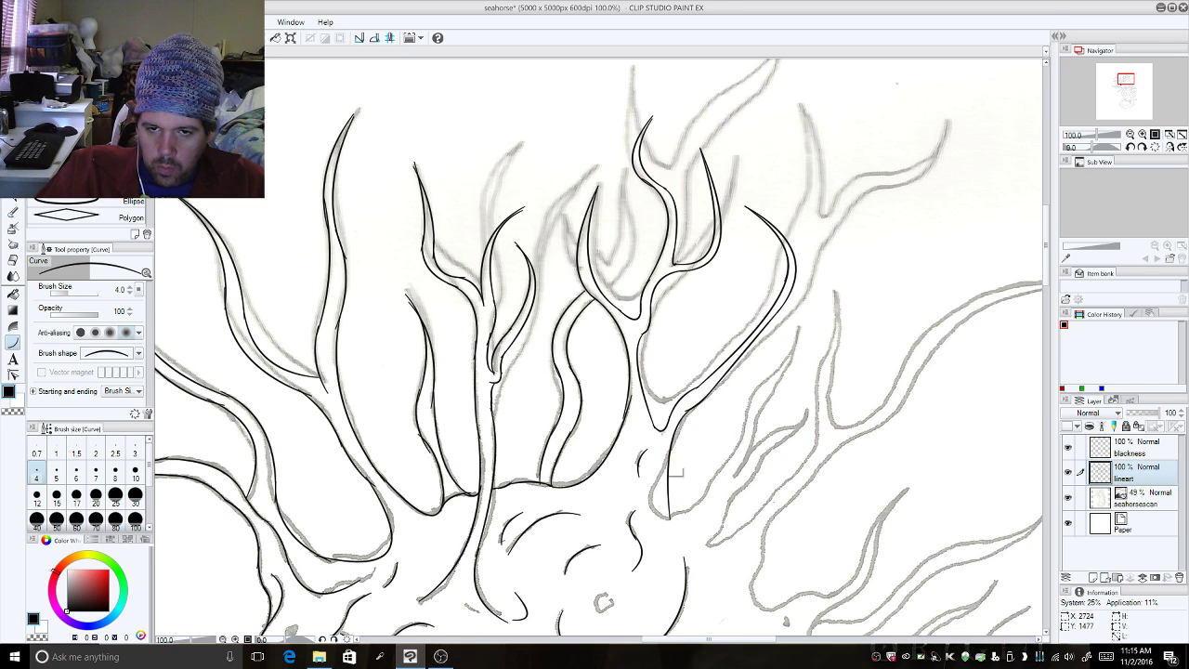
key(ctrl+z)
drag(693, 407, 668, 452)
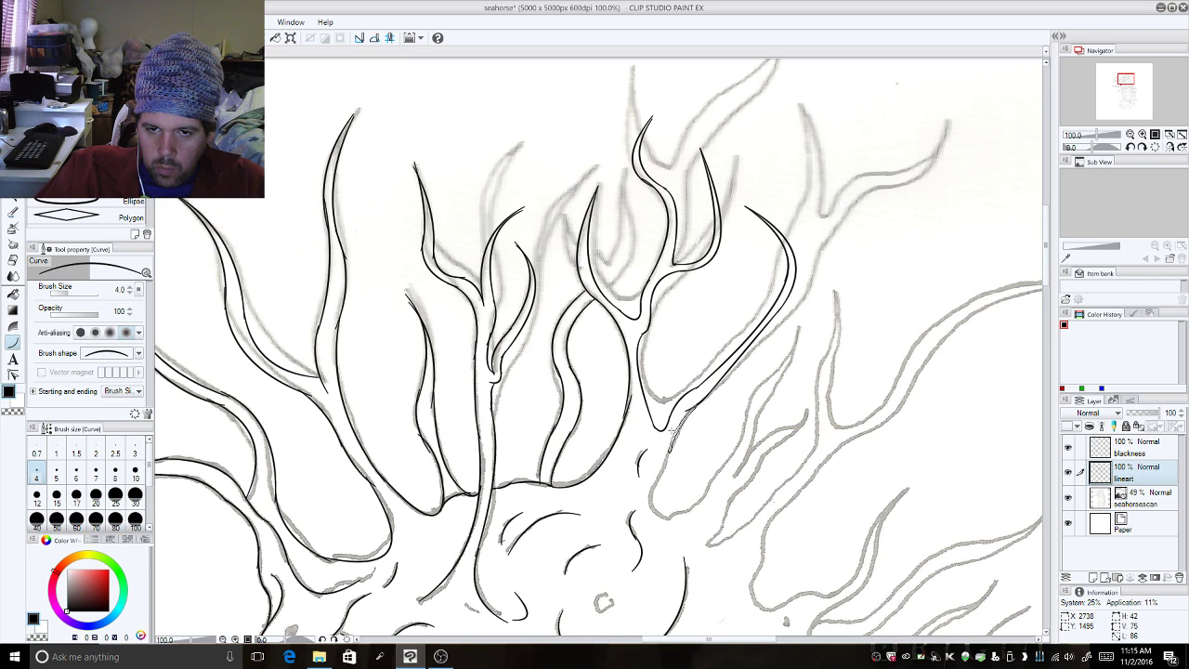
click(673, 418)
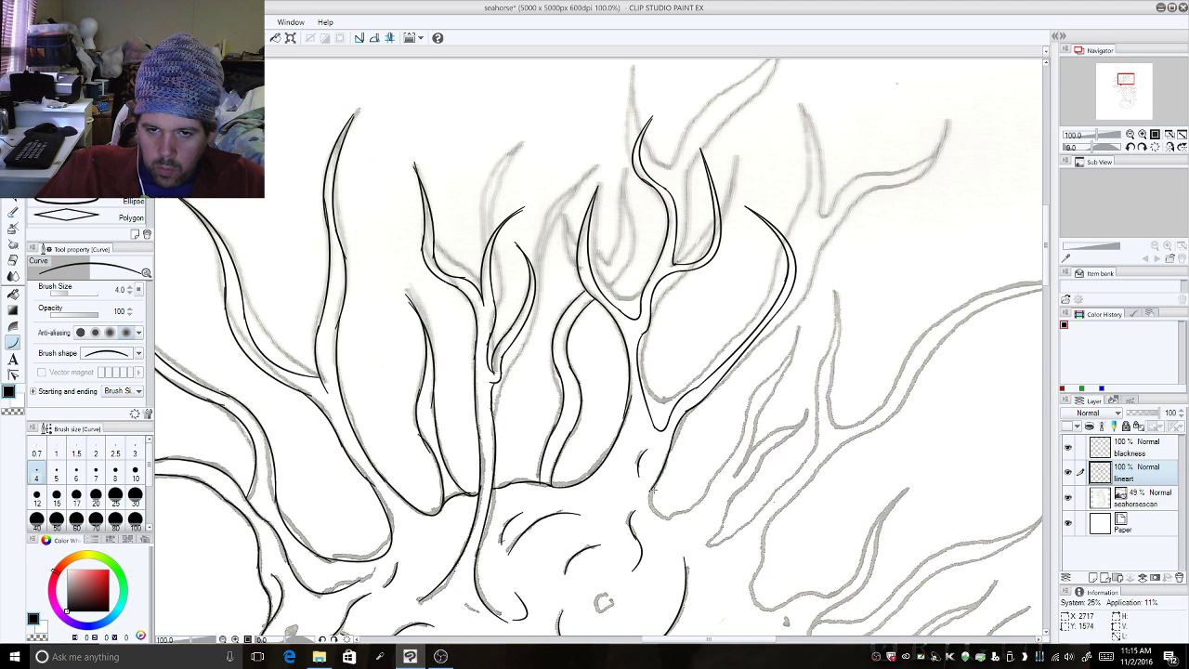
Ink the rounded hollow behind the long branch and continue up along the front edge of the following small branch.
mouse_move(662, 511)
mouse_down()
mouse_move(709, 496)
mouse_move(713, 477)
mouse_up()
click(640, 516)
click(700, 508)
click(695, 529)
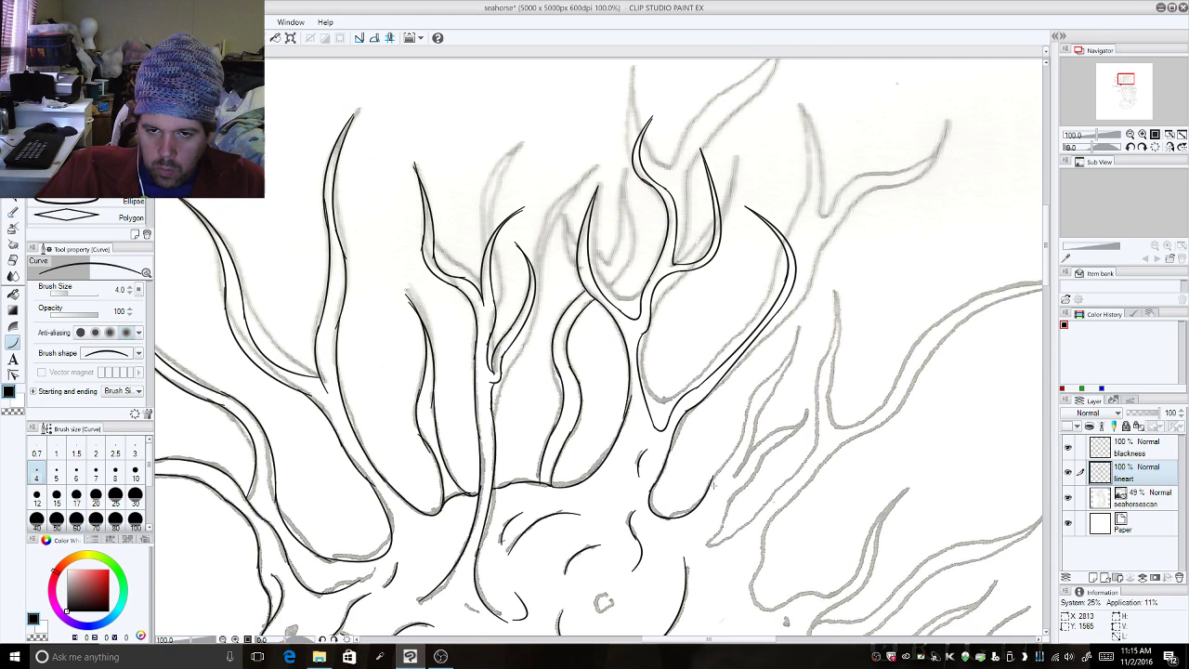
drag(713, 468, 758, 396)
click(758, 401)
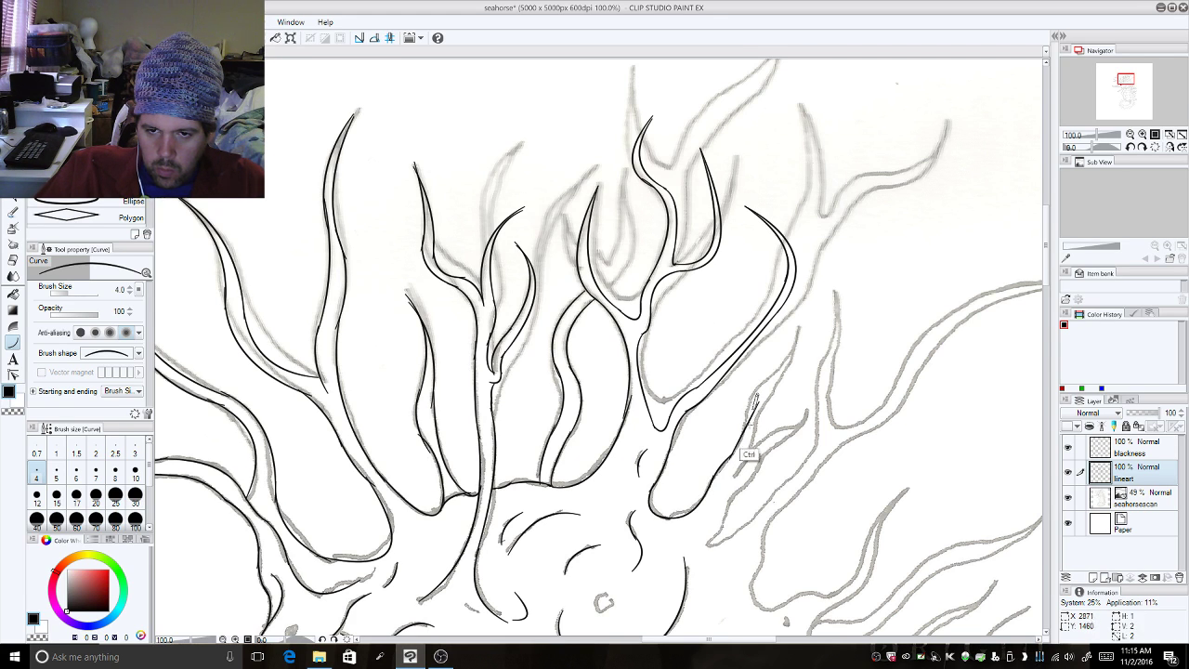
click(750, 455)
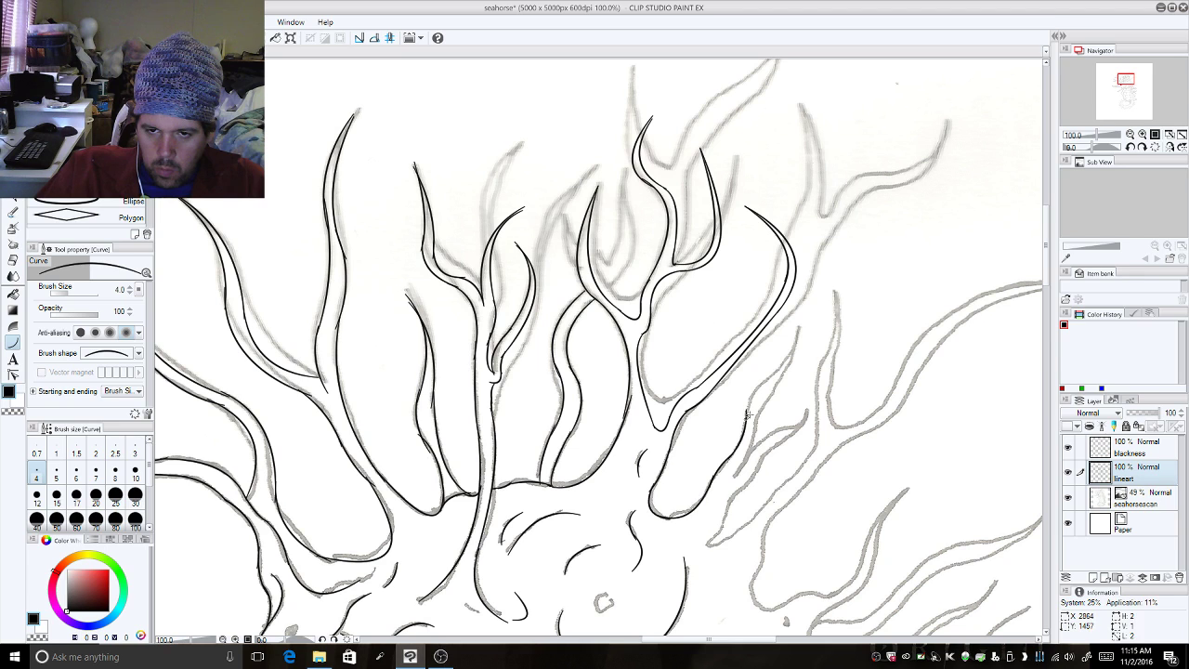
Trace both edges of the small branch's curved tip, out to a point and back toward its fork.
drag(746, 415, 804, 372)
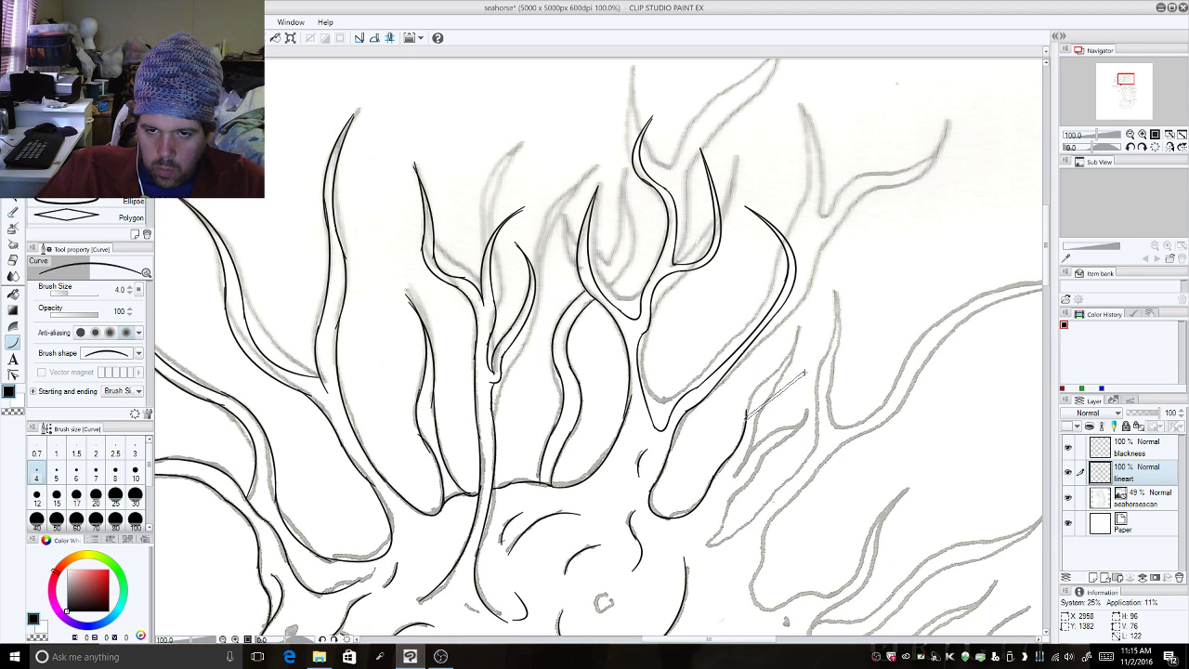
click(745, 357)
drag(802, 373, 751, 428)
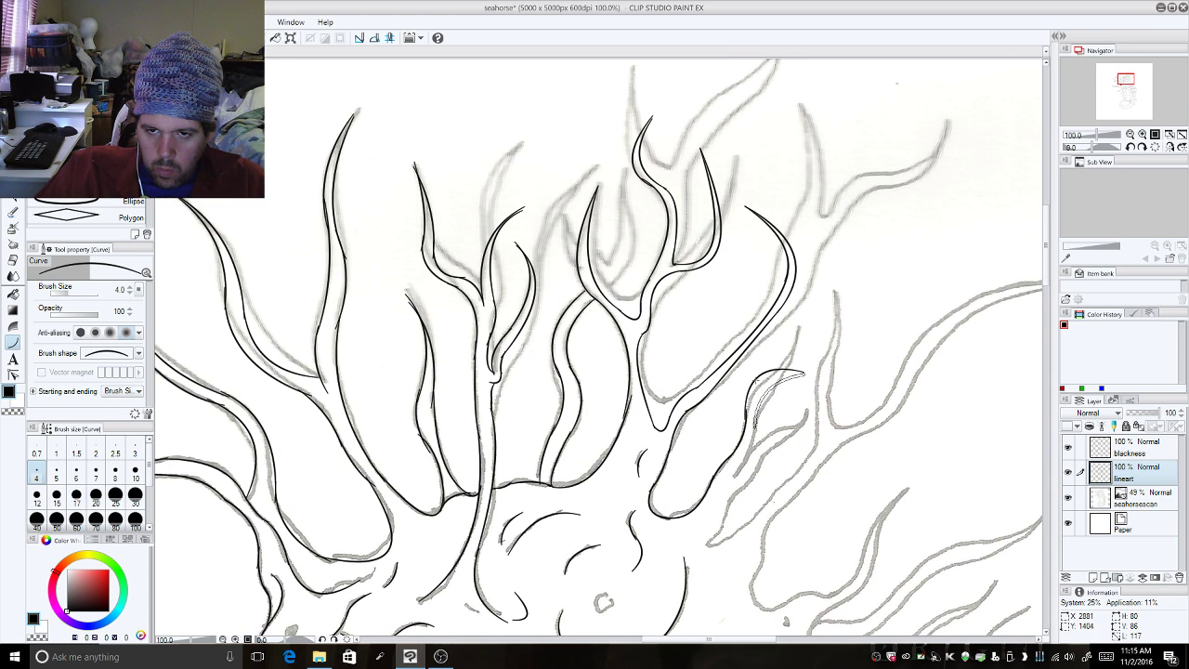
click(753, 362)
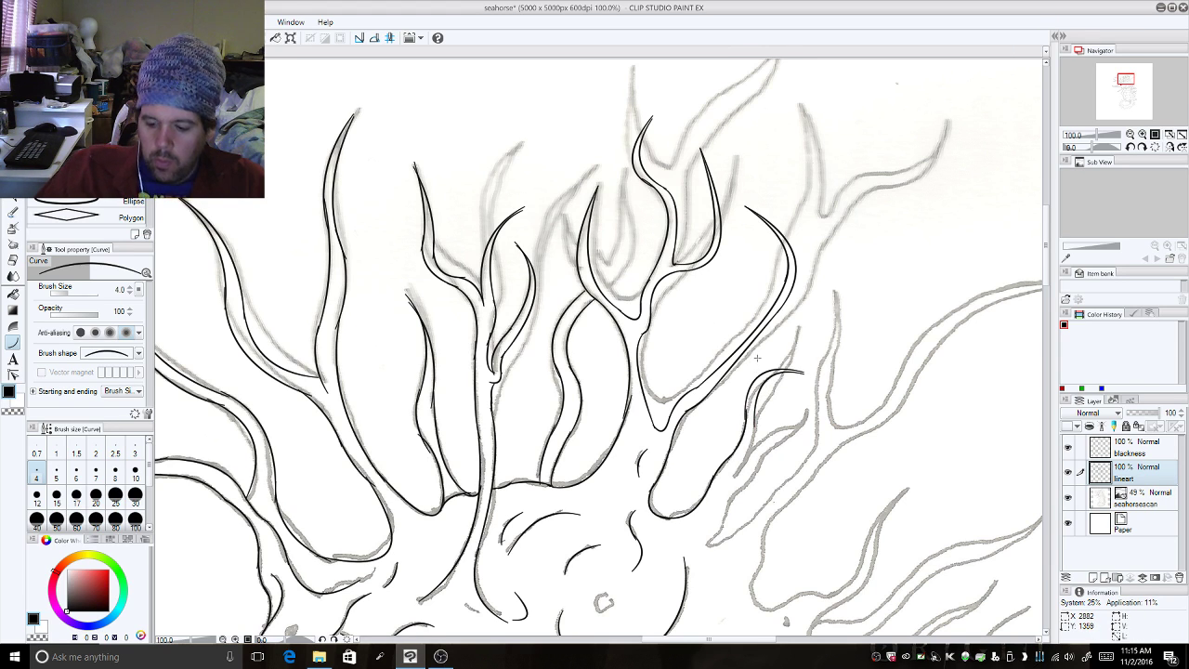
Minimize the painting window to reveal the OBS streaming window.
click(410, 657)
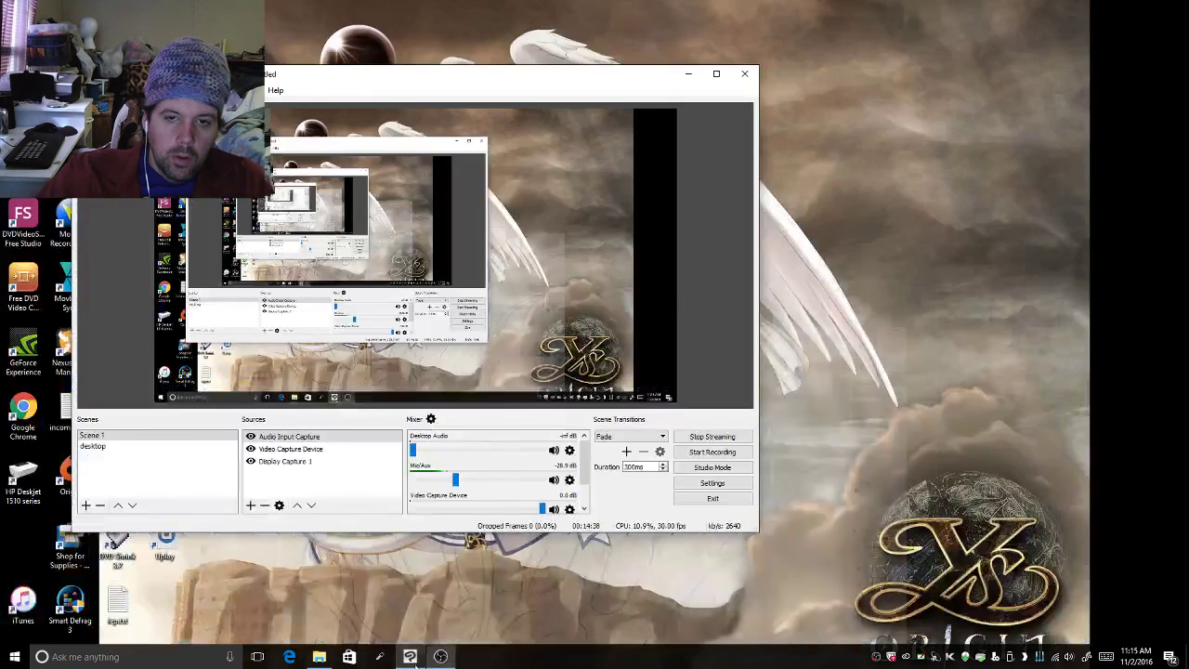